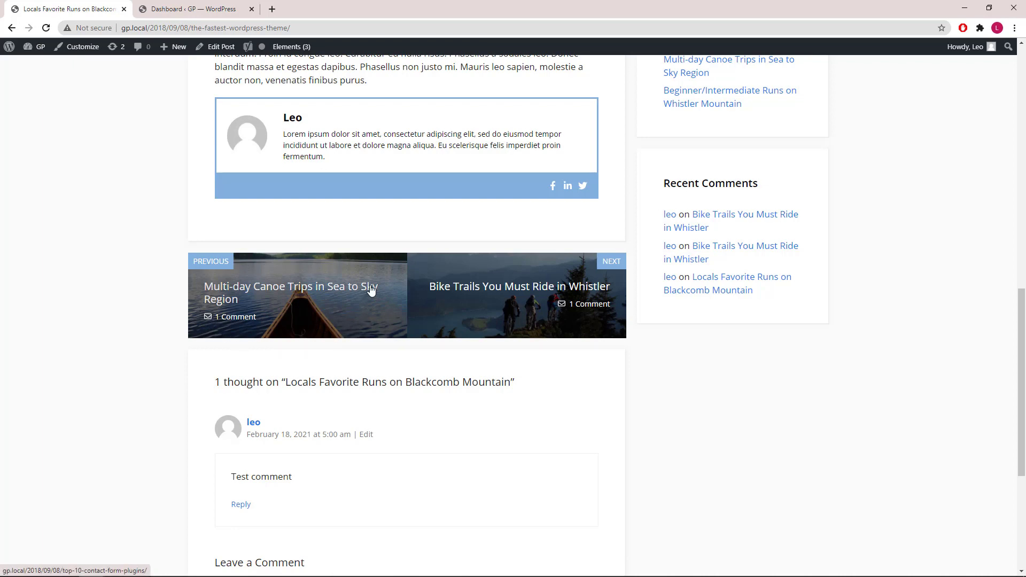
Go from the site dashboard to Appearance > Elements
left_click(197, 17)
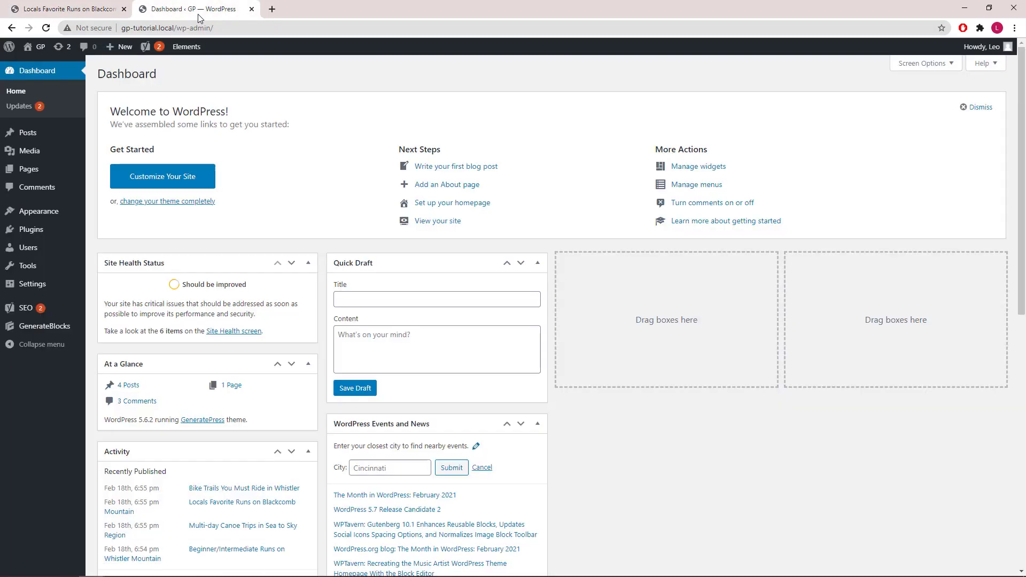
left_click(39, 229)
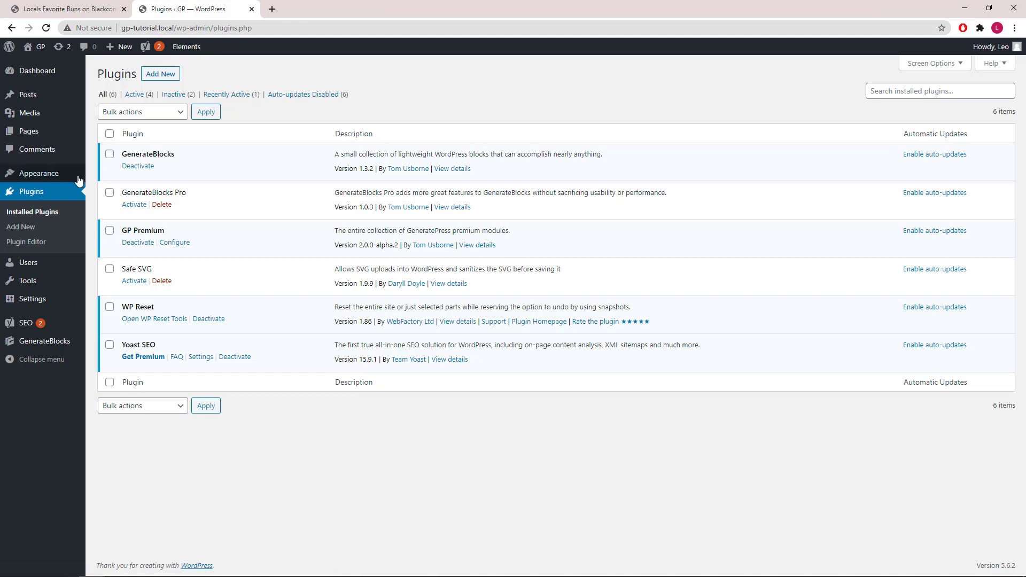
mouse_move(79, 174)
left_click(110, 250)
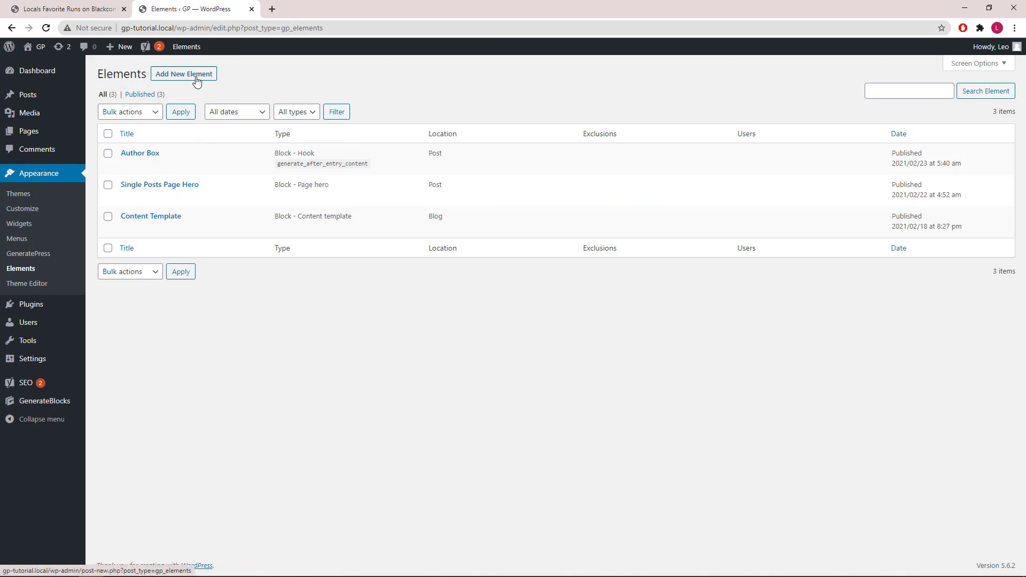
Create a new element of type Block
left_click(196, 75)
left_click(440, 317)
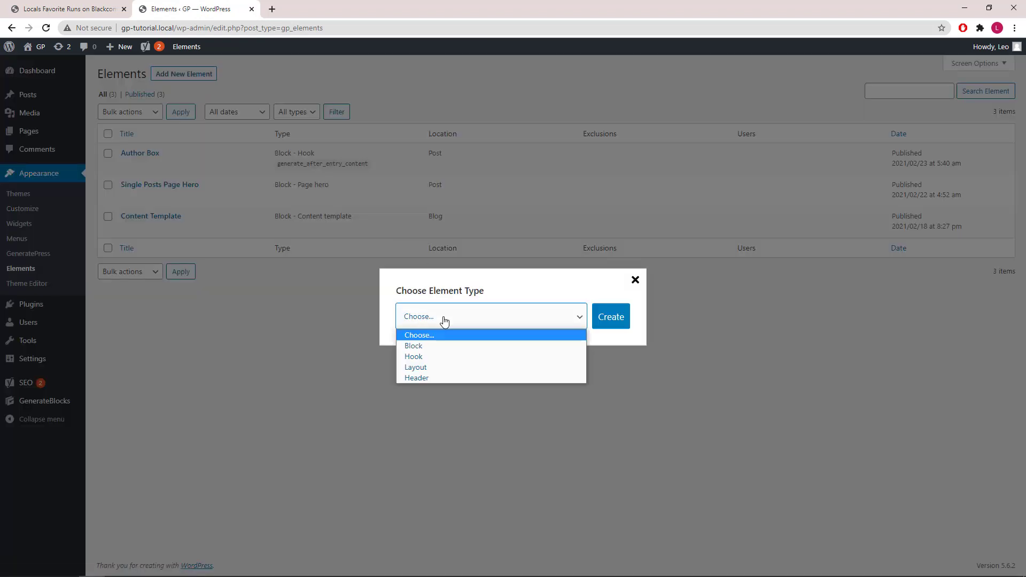
left_click(441, 350)
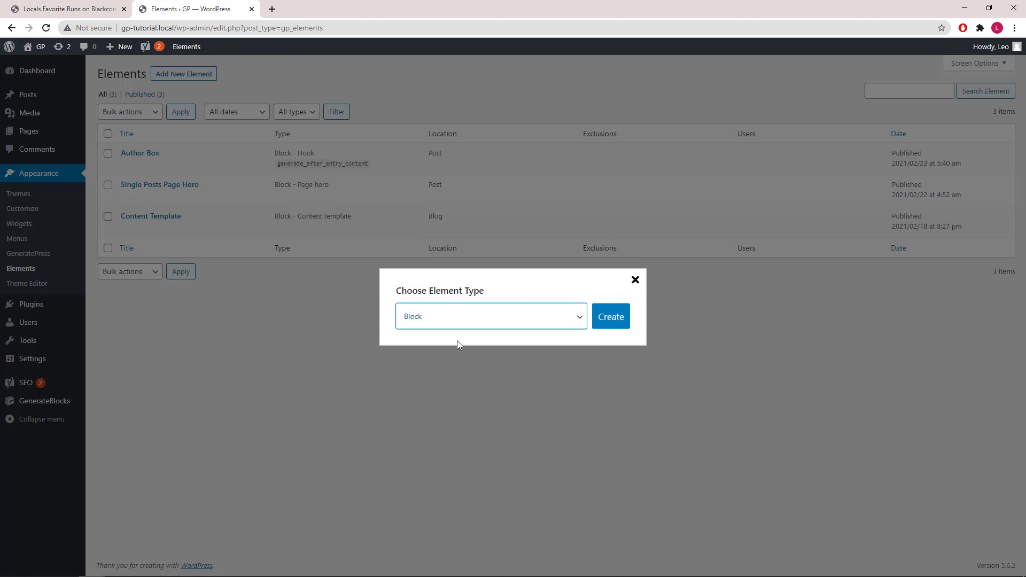
left_click(611, 323)
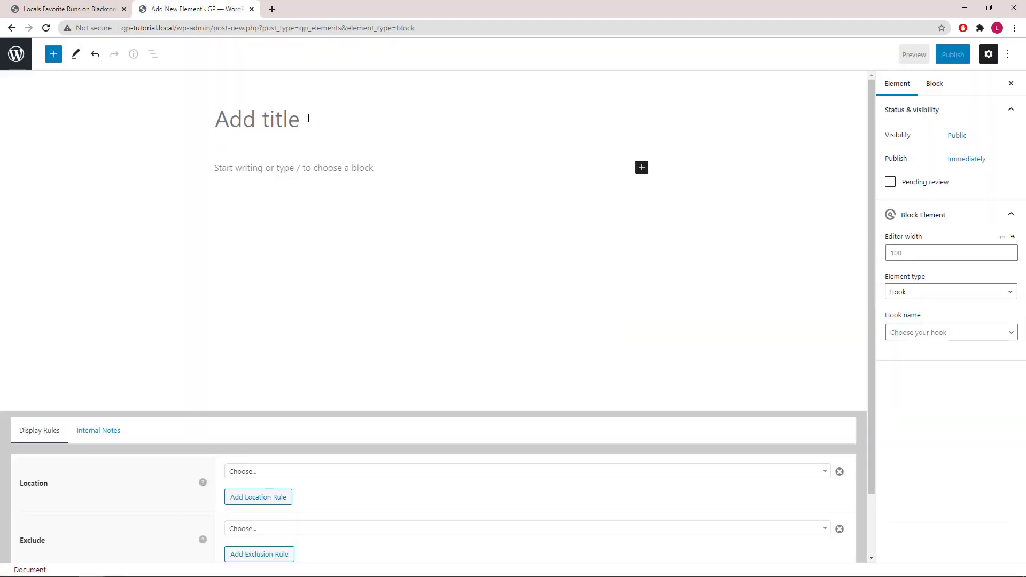
Title the element 'Post Navigation' and set its element type to Post Navigation
right_click(309, 118)
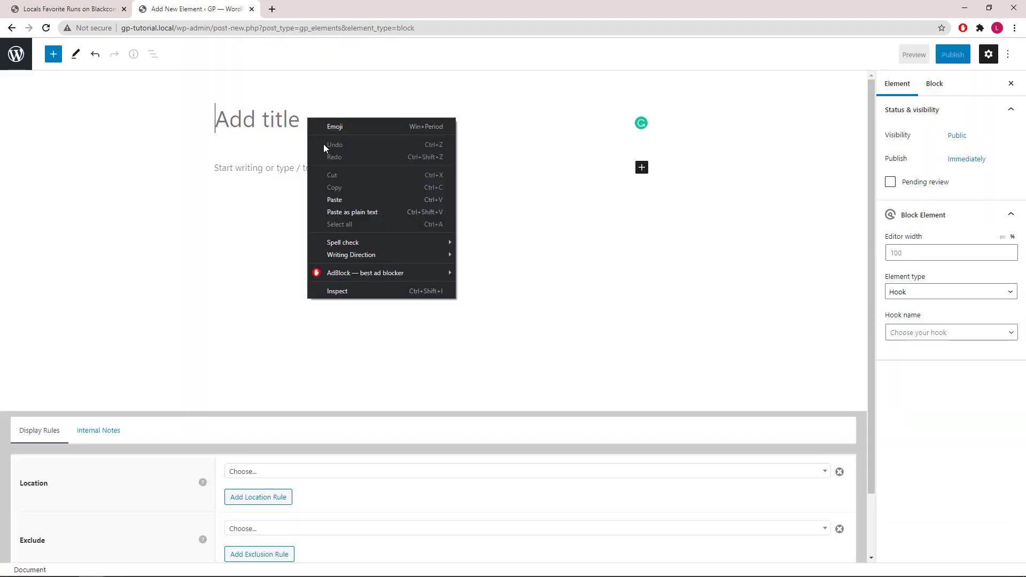
left_click(343, 201)
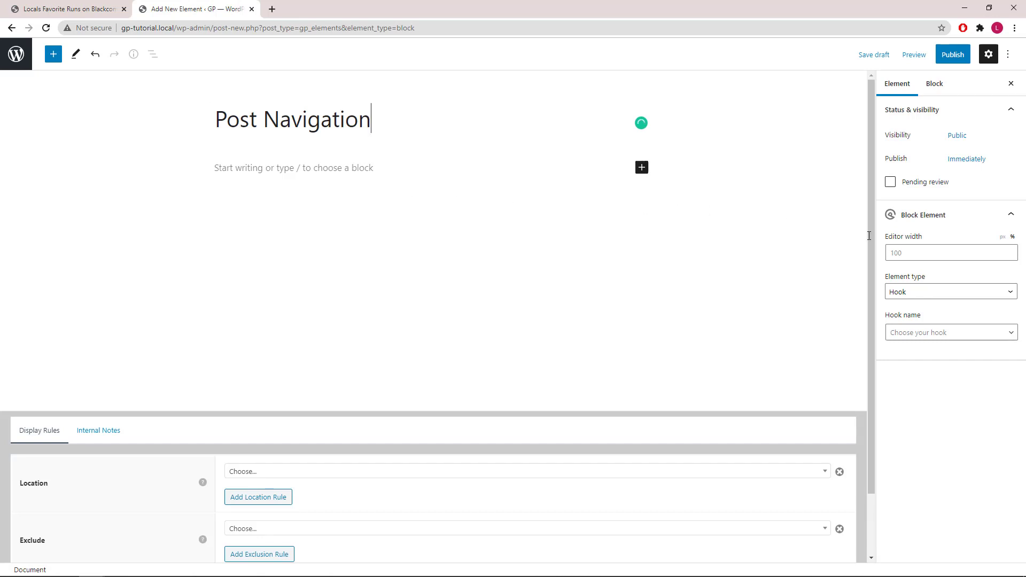
left_click(945, 291)
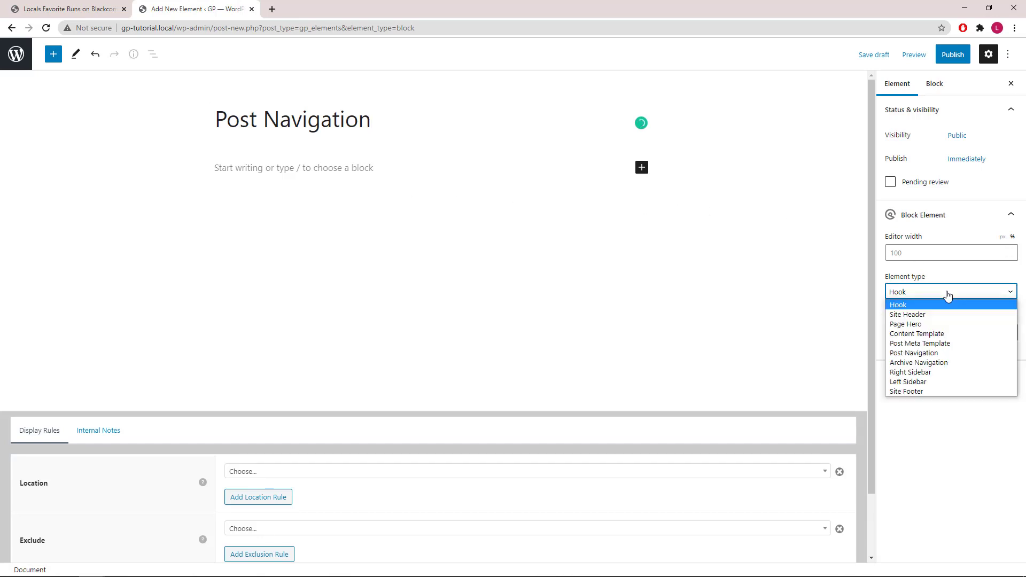
left_click(925, 357)
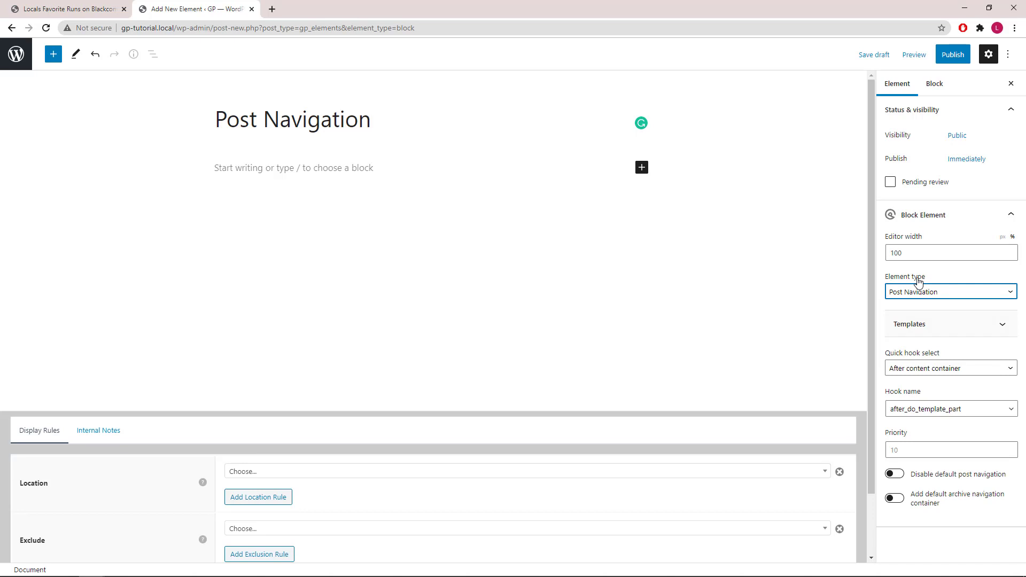
Review the Templates section, including Two columns with arrows, then collapse it
left_click(1002, 328)
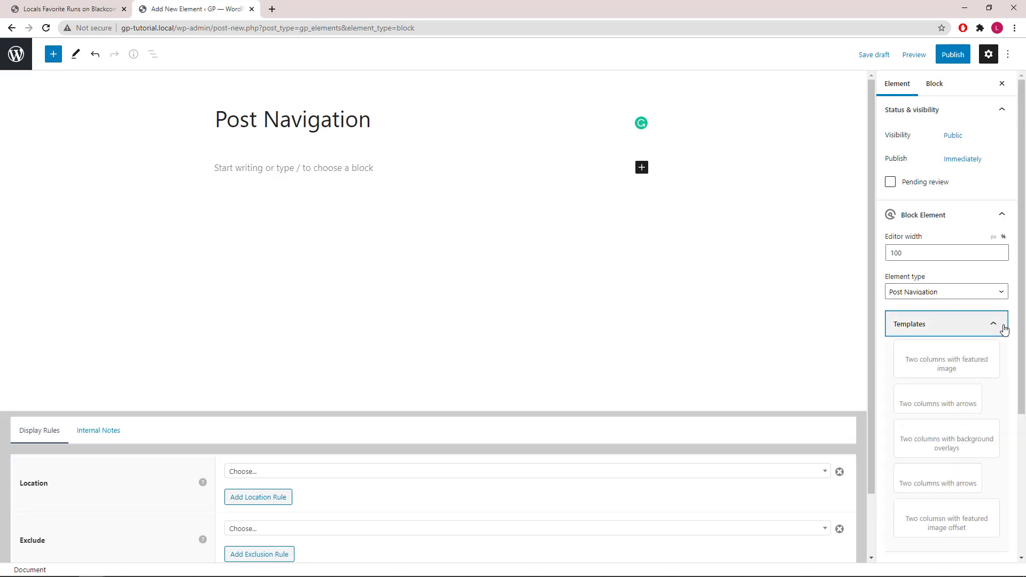
scroll(991, 318, "down", 2)
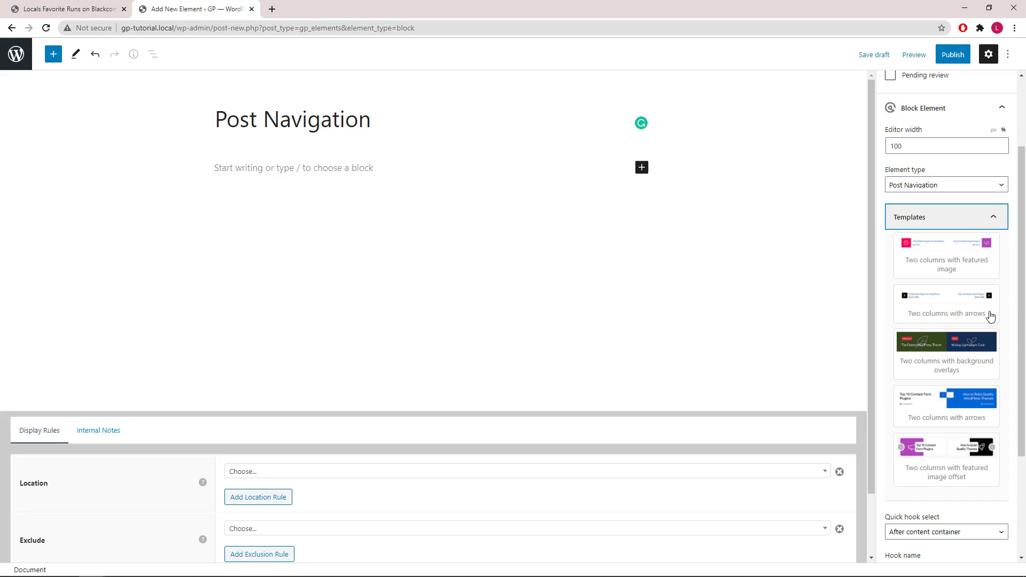
left_click(991, 317)
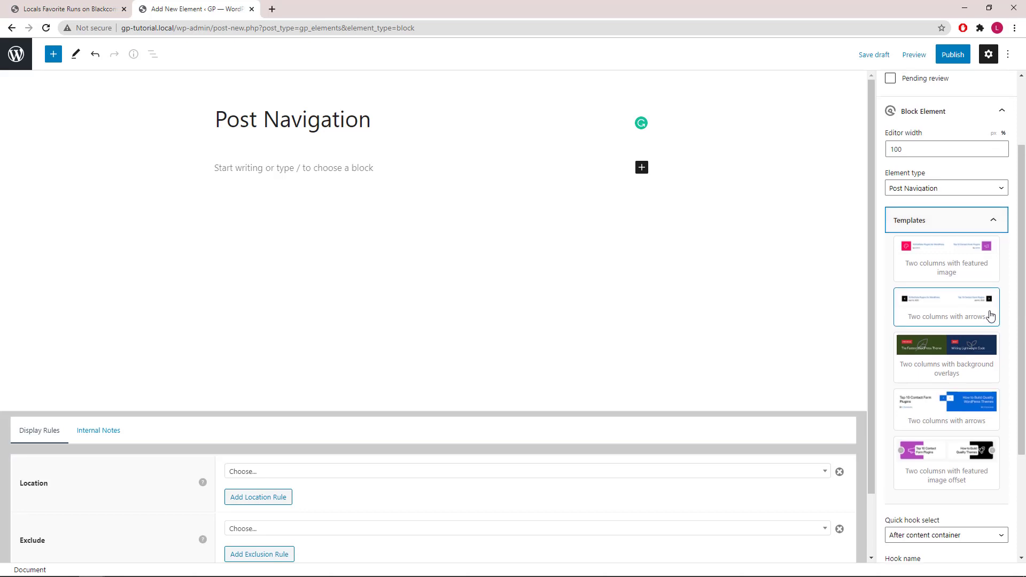
scroll(992, 321, "up", 2)
left_click(1001, 328)
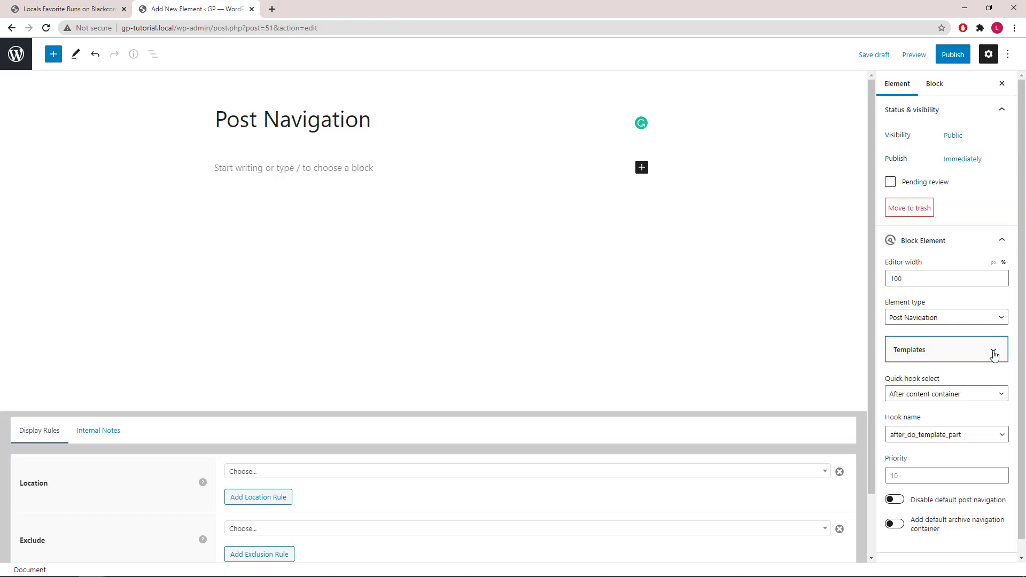
Insert a Container block with full-width container and full-width inner container
left_click(642, 167)
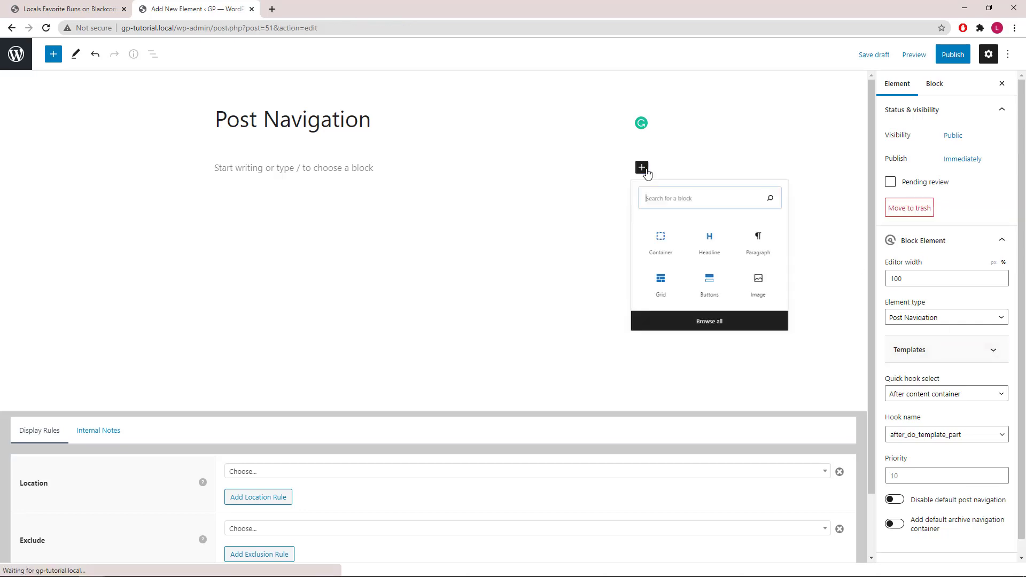
left_click(664, 256)
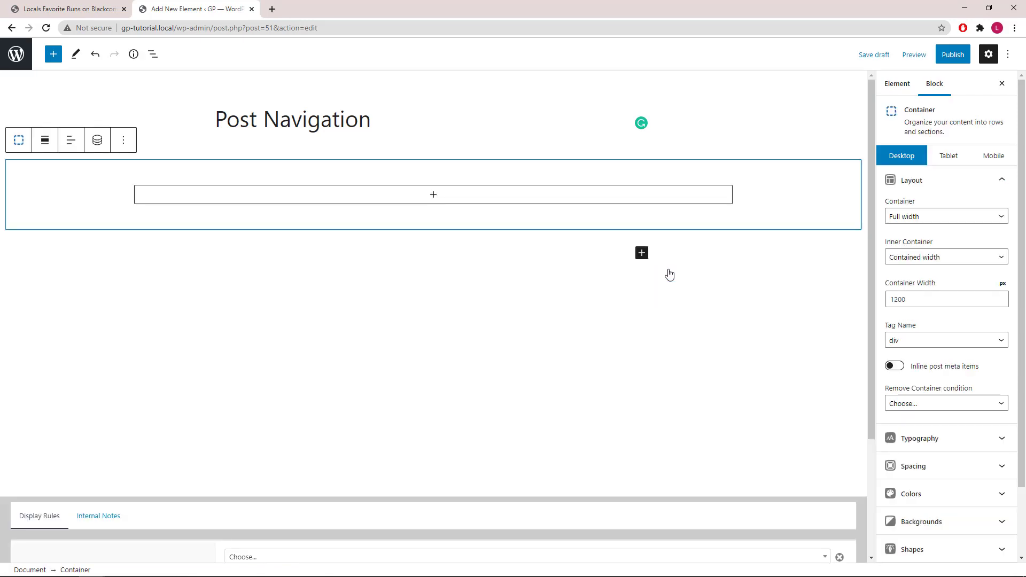
left_click(920, 221)
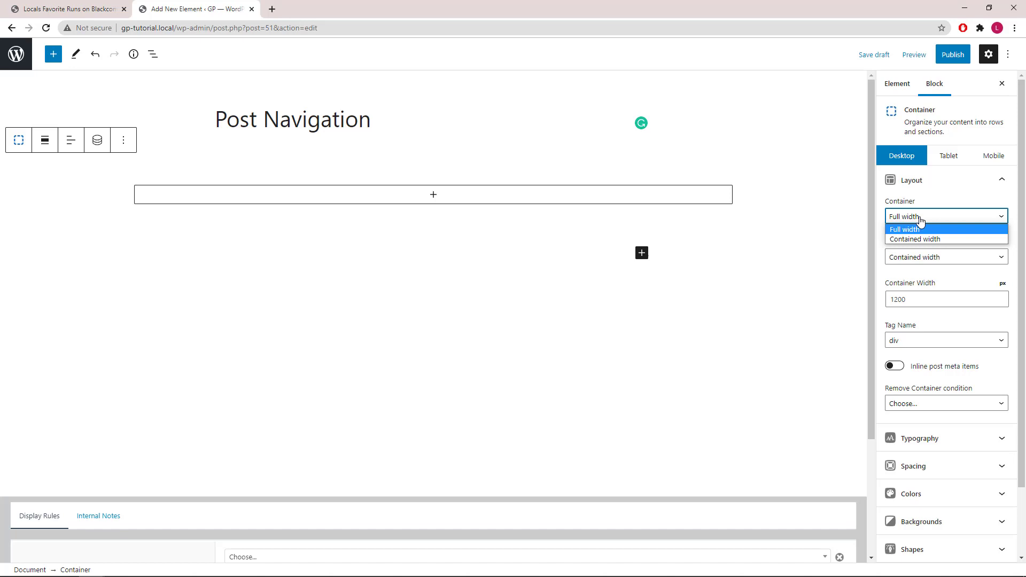
left_click(919, 229)
left_click(907, 257)
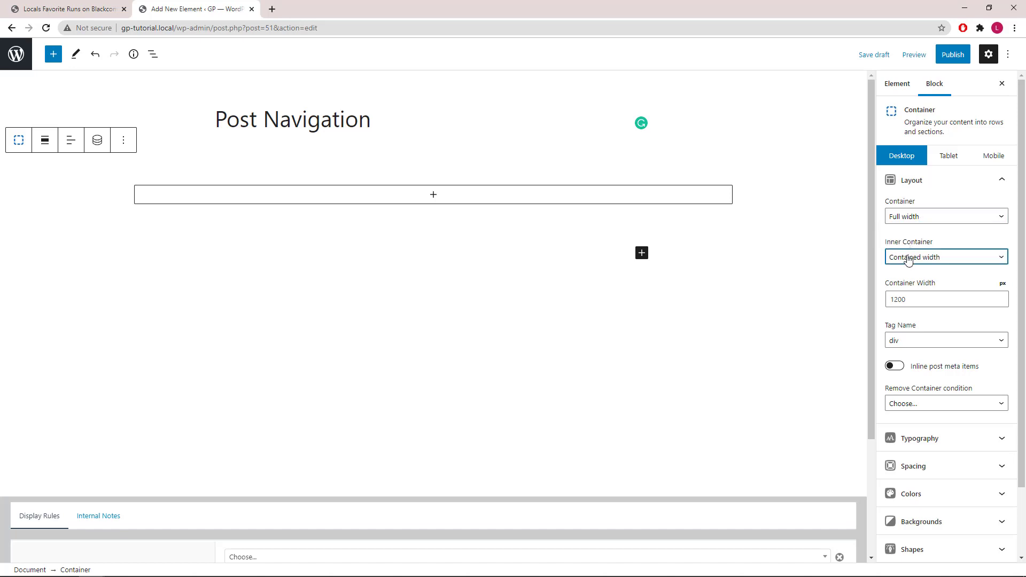
left_click(908, 267)
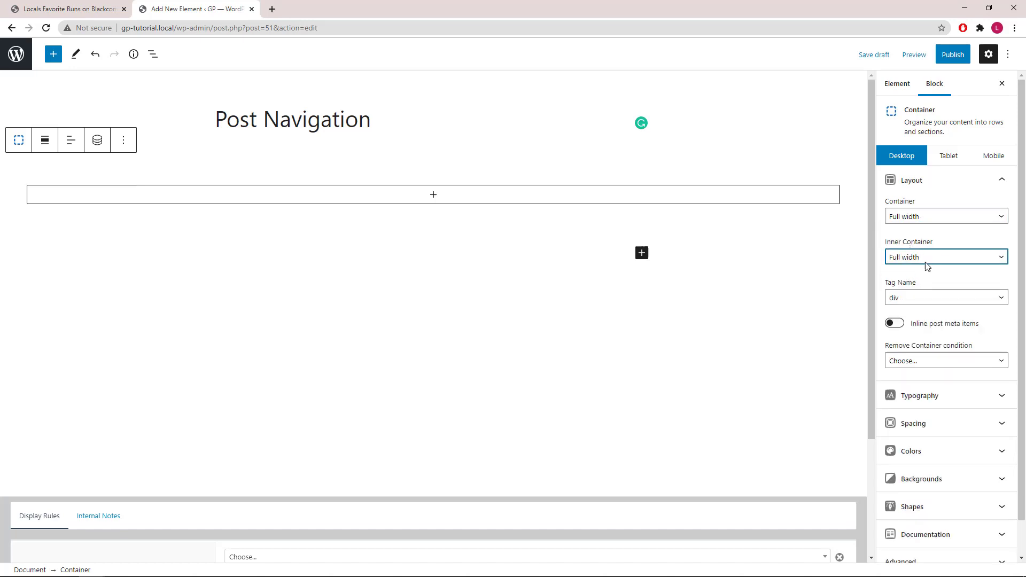
left_click(995, 186)
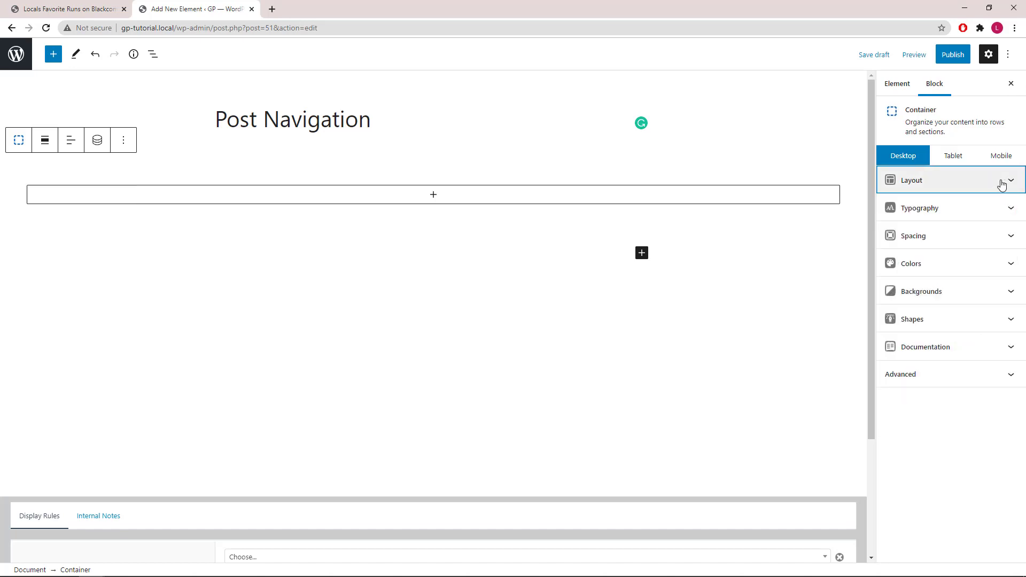
Link the Container's four padding values and set them all to 0
left_click(1010, 235)
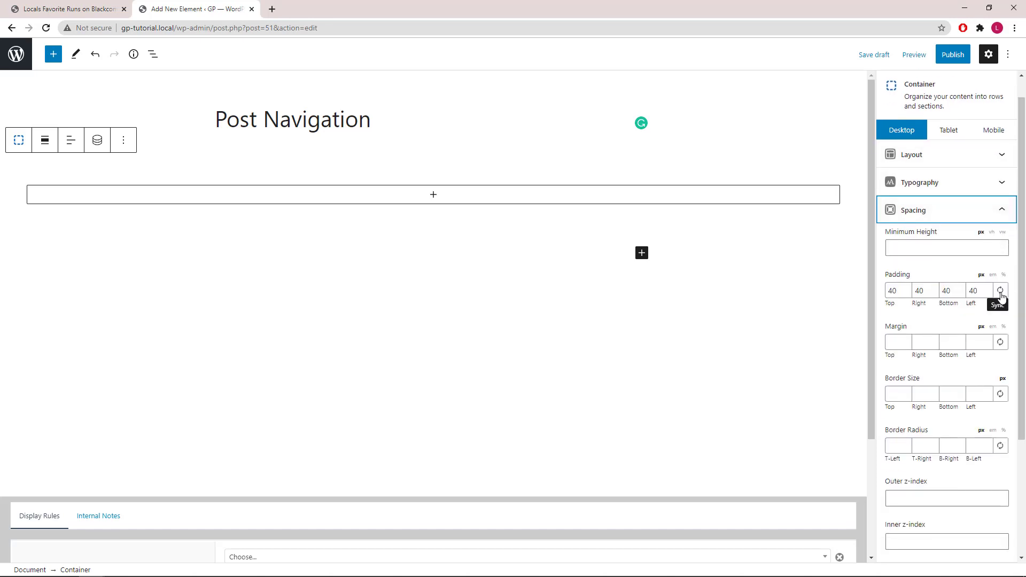
left_click(1000, 291)
double_click(974, 291)
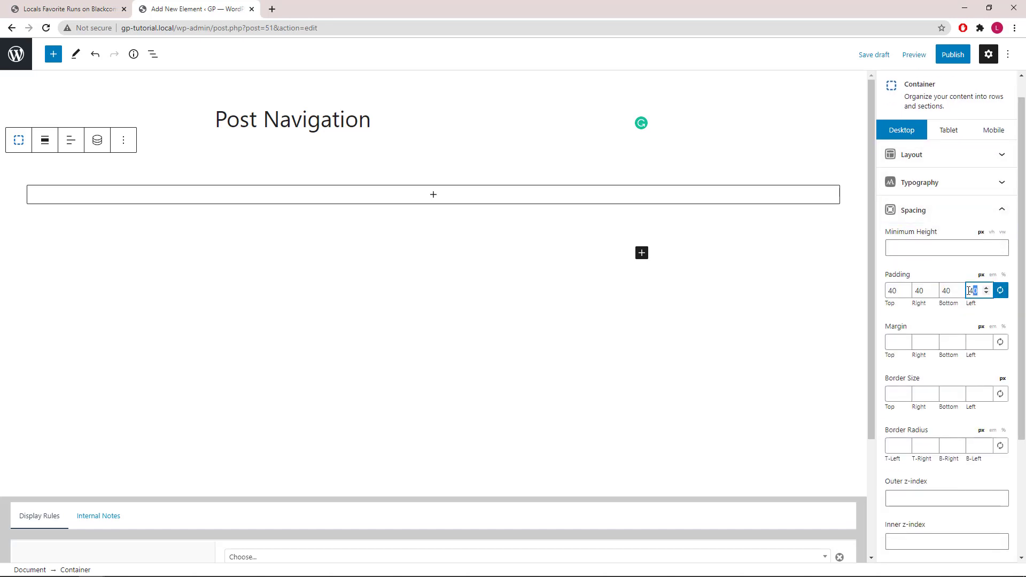
type("0")
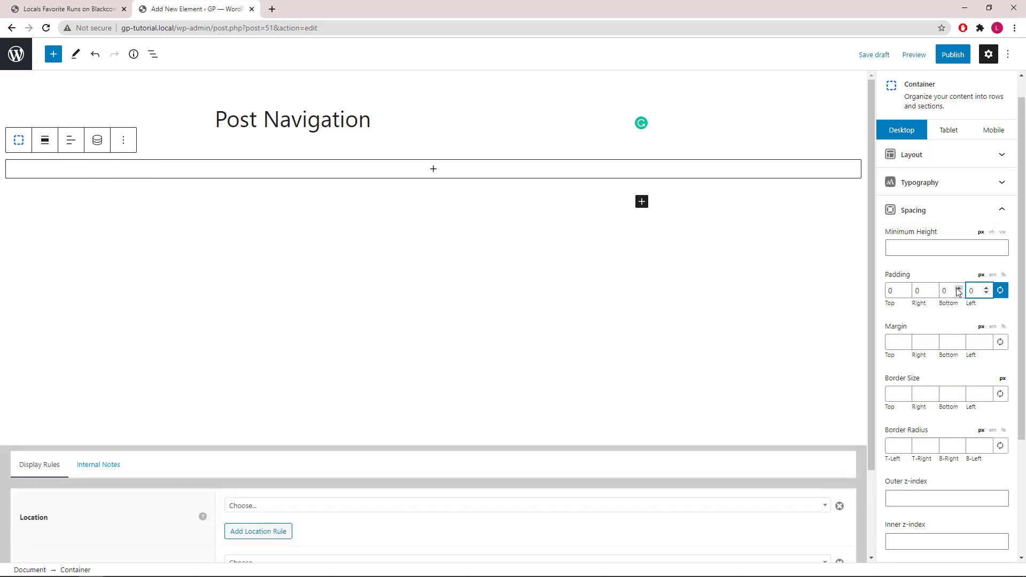
left_click(1002, 211)
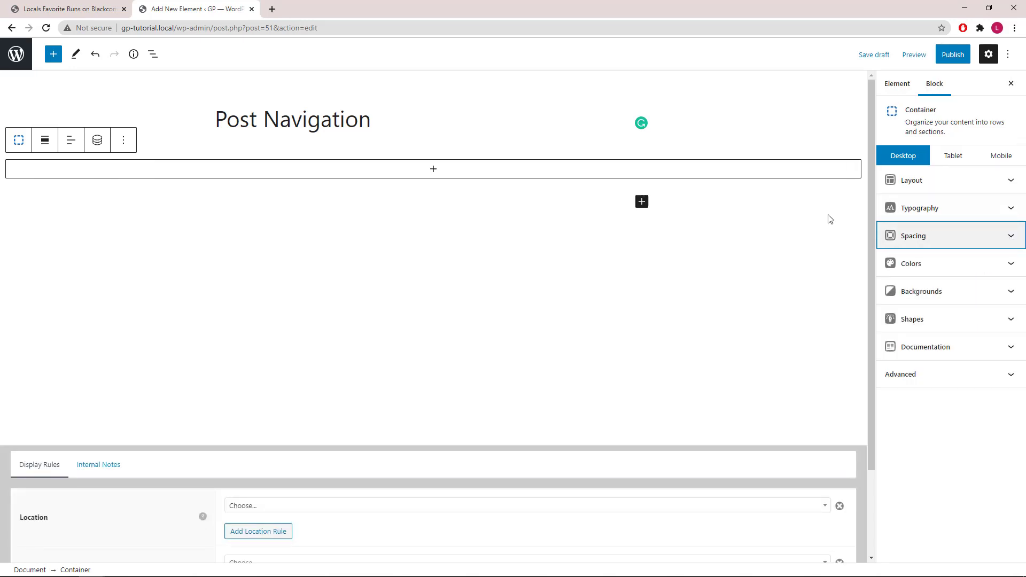
Add a single-column-layout Grid inside the Container with horizontal gap 0
left_click(432, 174)
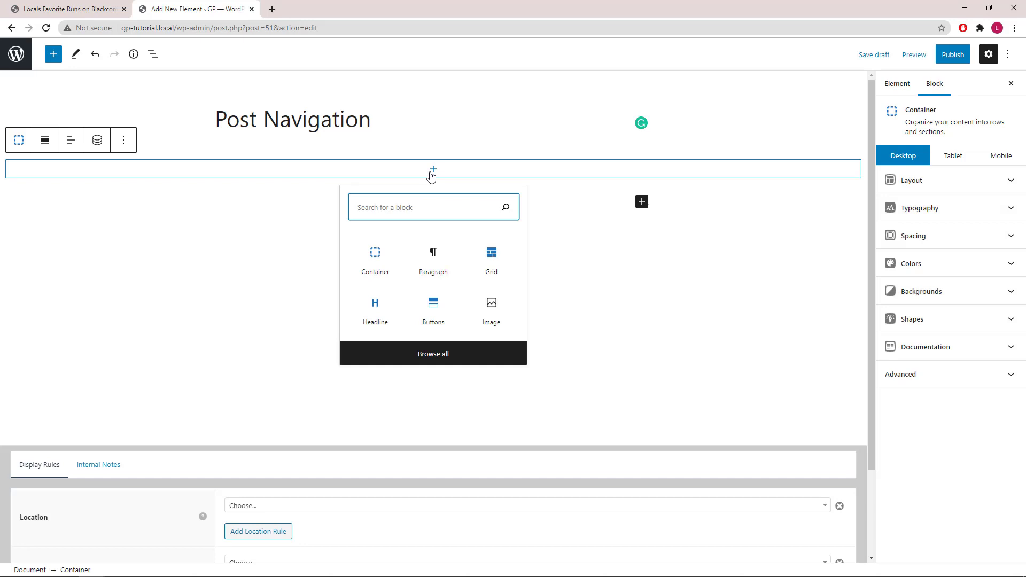
left_click(497, 264)
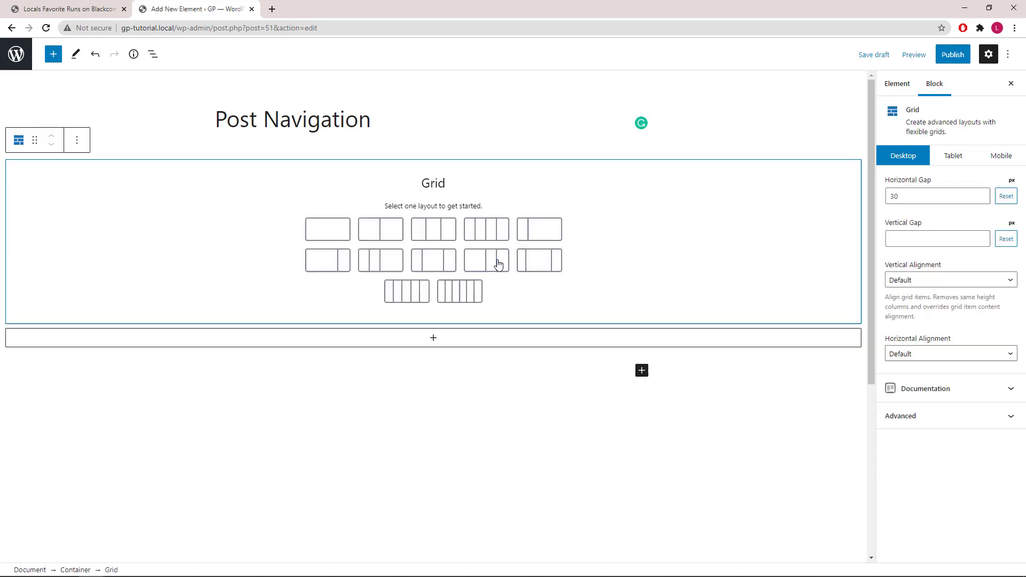
left_click(326, 233)
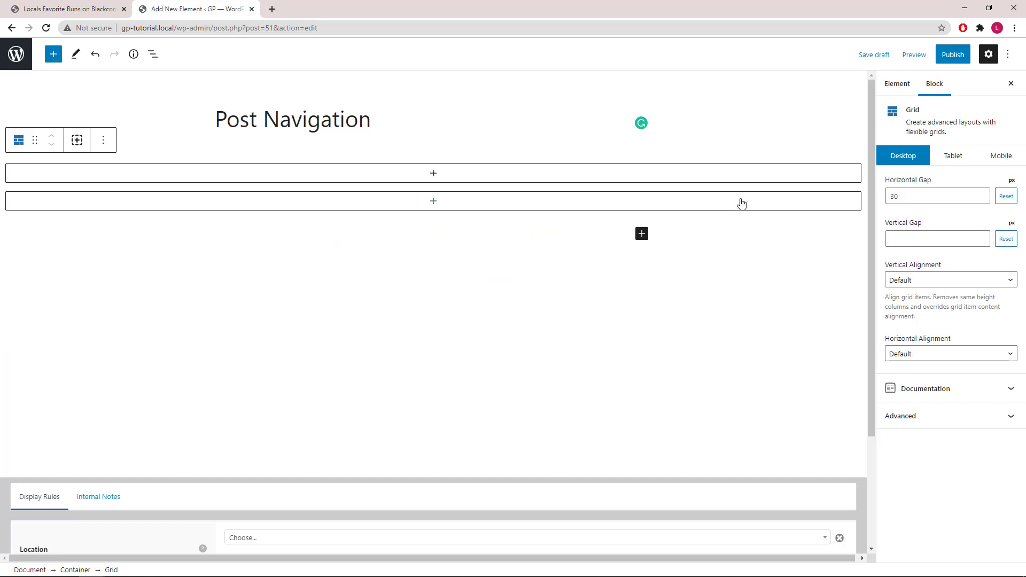
left_click_drag(902, 197, 876, 201)
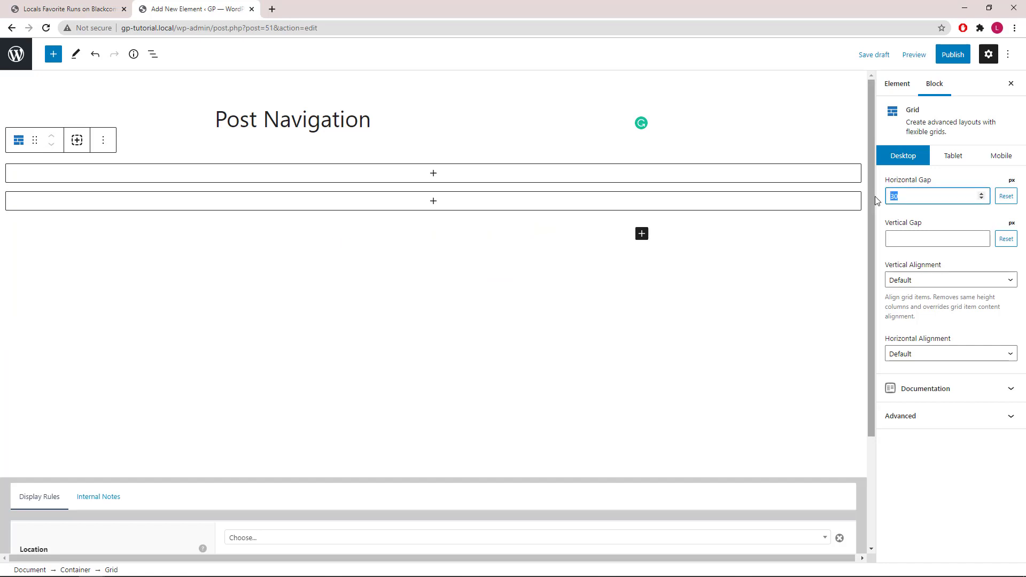
type("0")
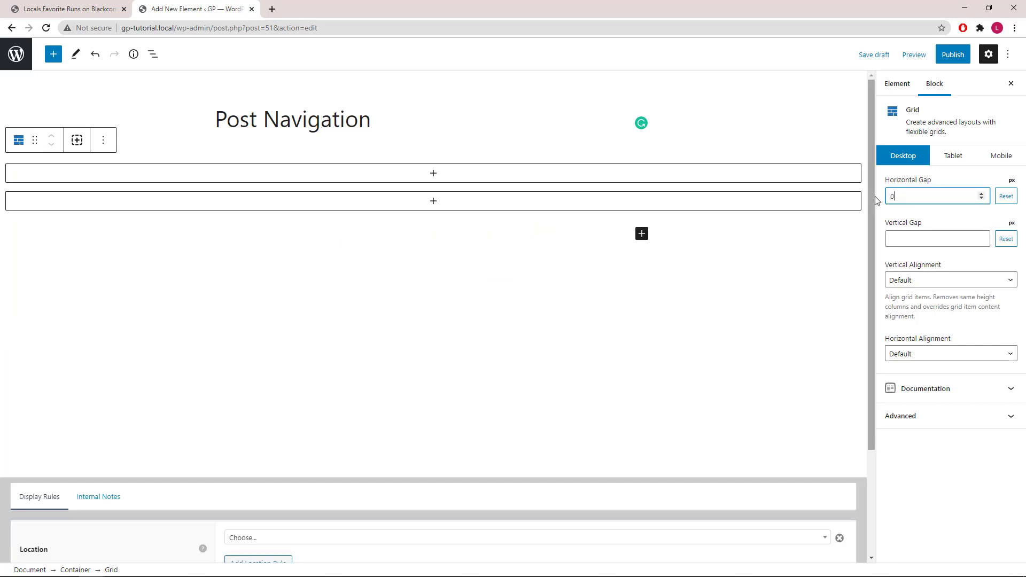
Select the grid's inner Container in List View and set its width to 50
left_click(154, 56)
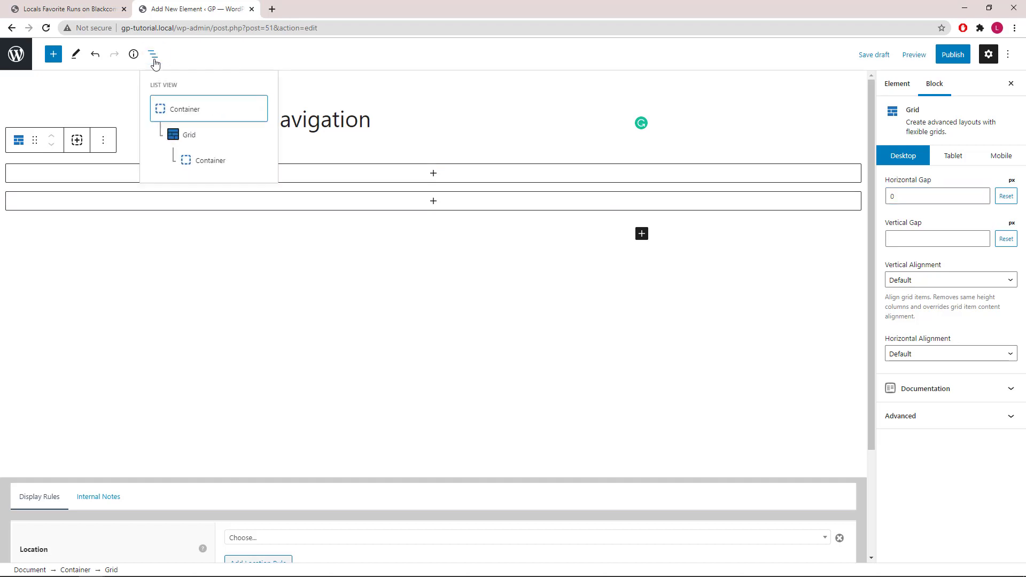
left_click(204, 163)
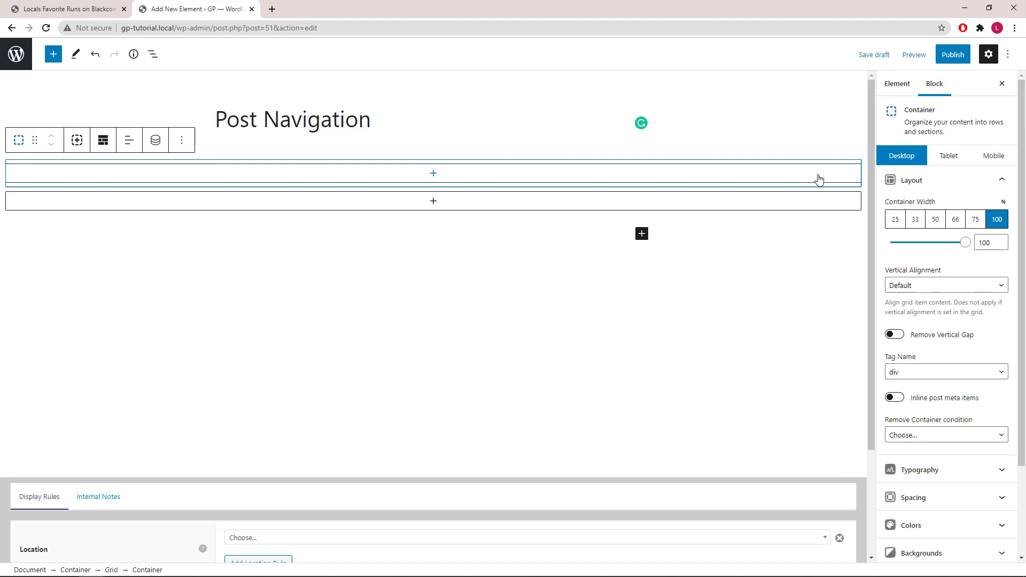
left_click(932, 221)
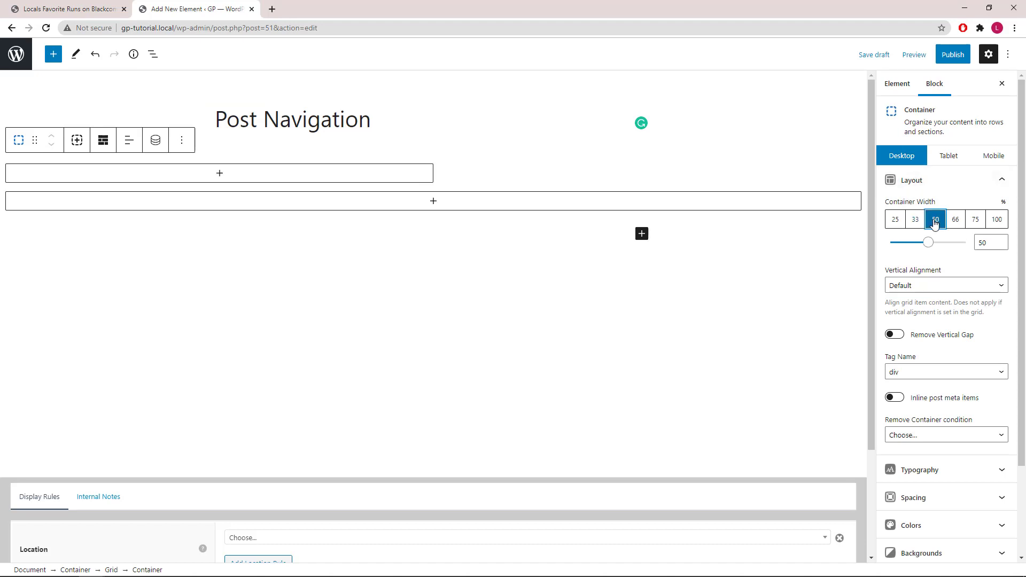
Give the half-width container padding 0/30/30/30
left_click(1012, 184)
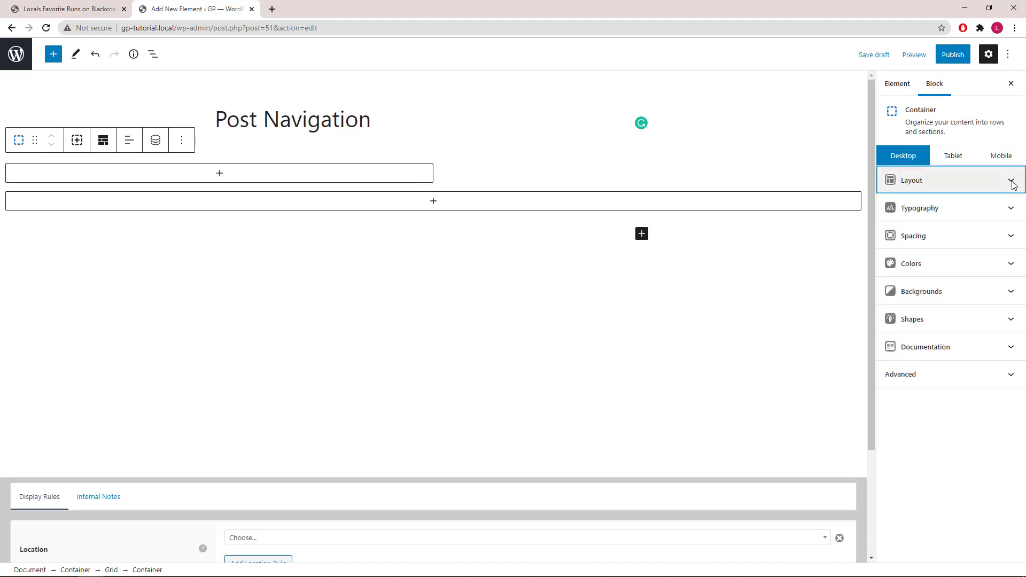
left_click(1010, 236)
left_click(924, 290)
type("30")
left_click(952, 291)
type("30")
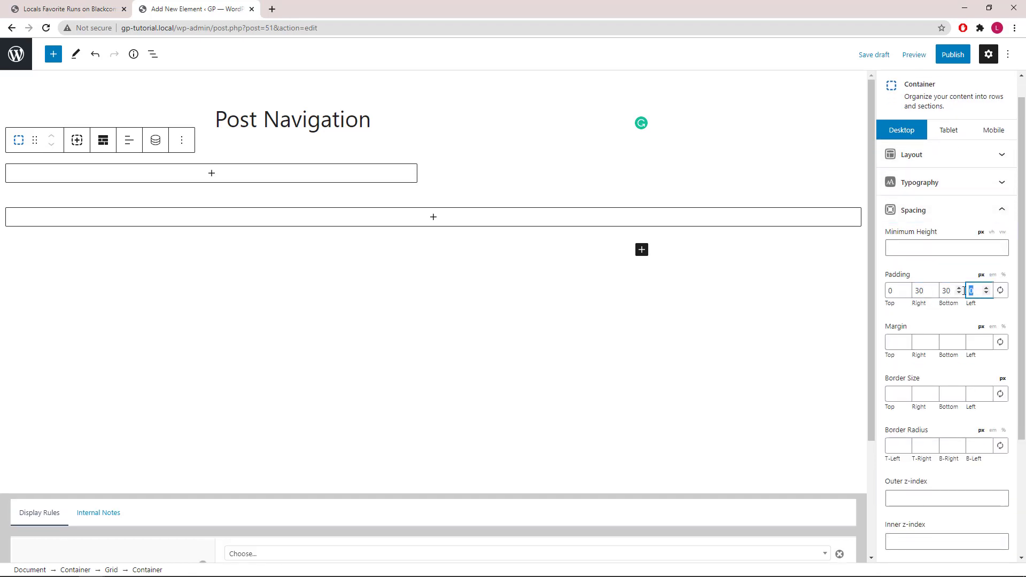
left_click(979, 290)
type("30")
left_click(1001, 209)
Set its background colour black and its text, link and link-hover colours white
left_click(1010, 264)
left_click(1008, 286)
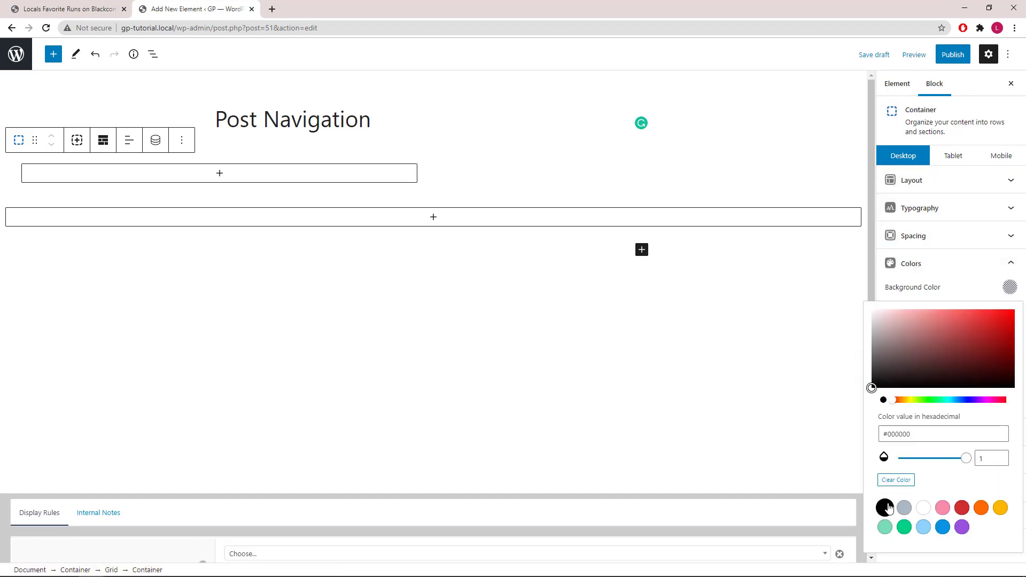
left_click(885, 509)
left_click(1008, 287)
left_click(1008, 315)
left_click(923, 256)
left_click(1010, 343)
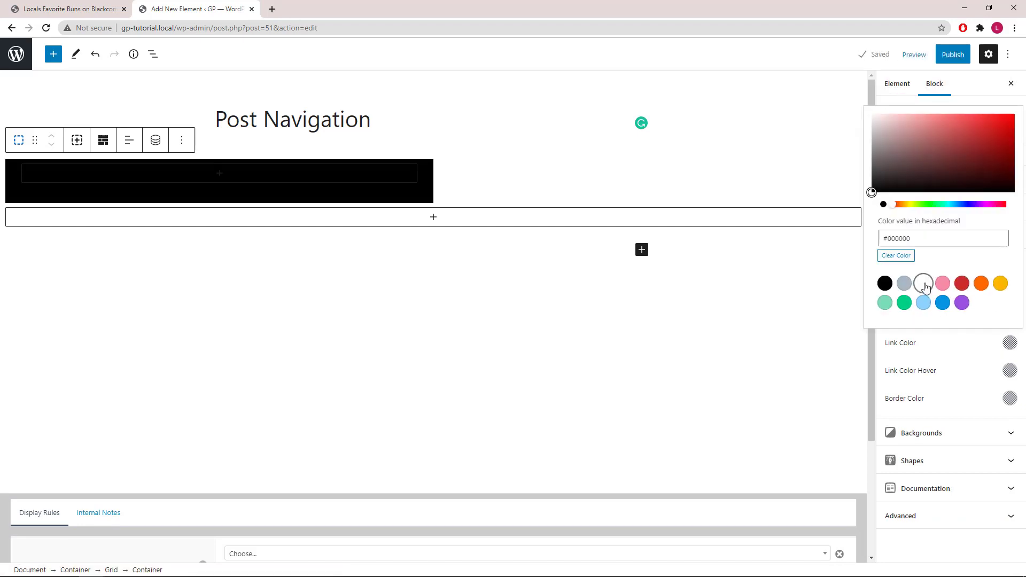
left_click(923, 283)
left_click(1010, 371)
left_click(923, 311)
left_click(1010, 263)
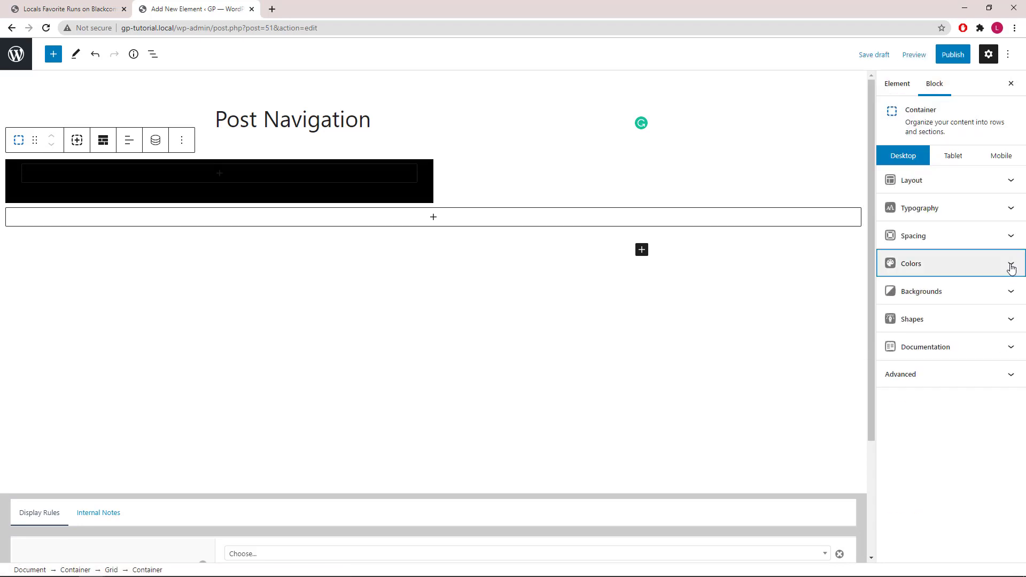
Use the hiker photo as its background image at 0.6 opacity
left_click(1010, 291)
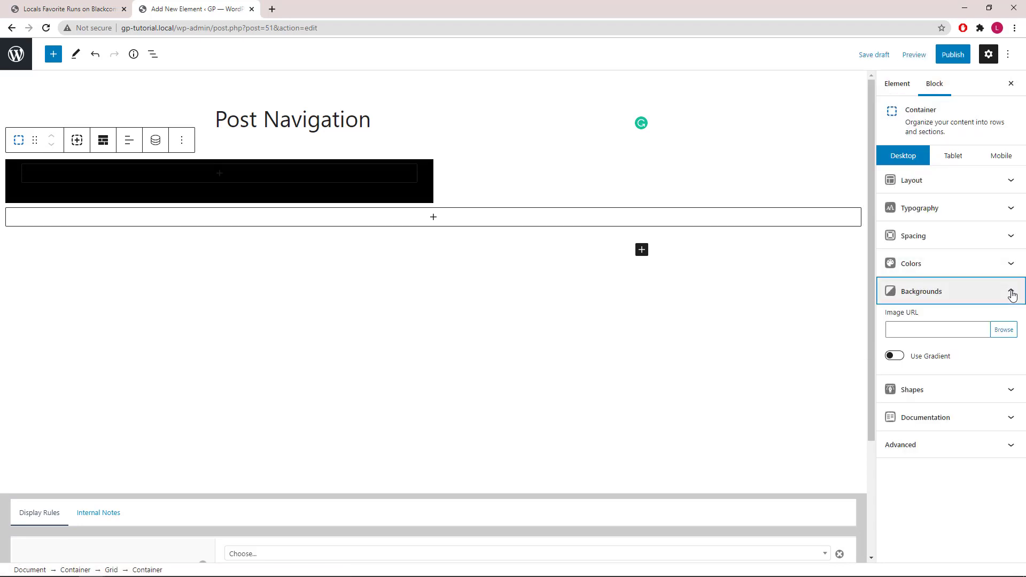
left_click(998, 328)
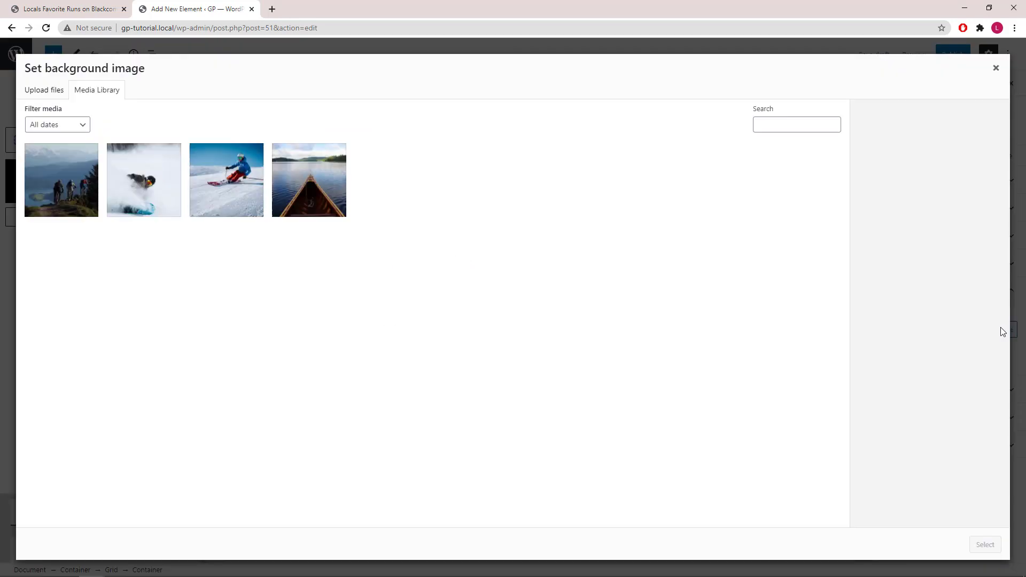
left_click(73, 206)
left_click(982, 544)
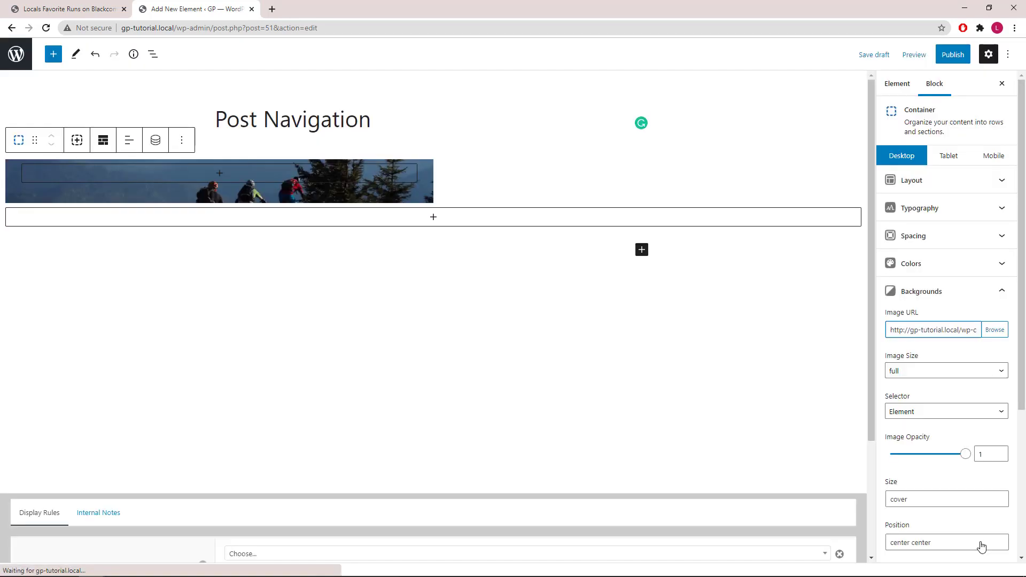
left_click_drag(994, 454, 971, 455)
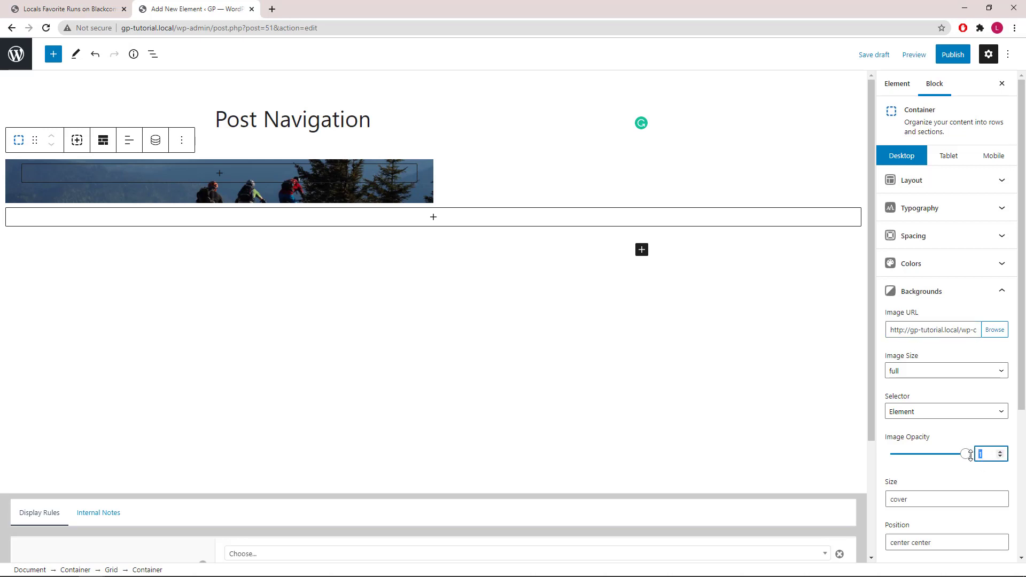
type("0.6")
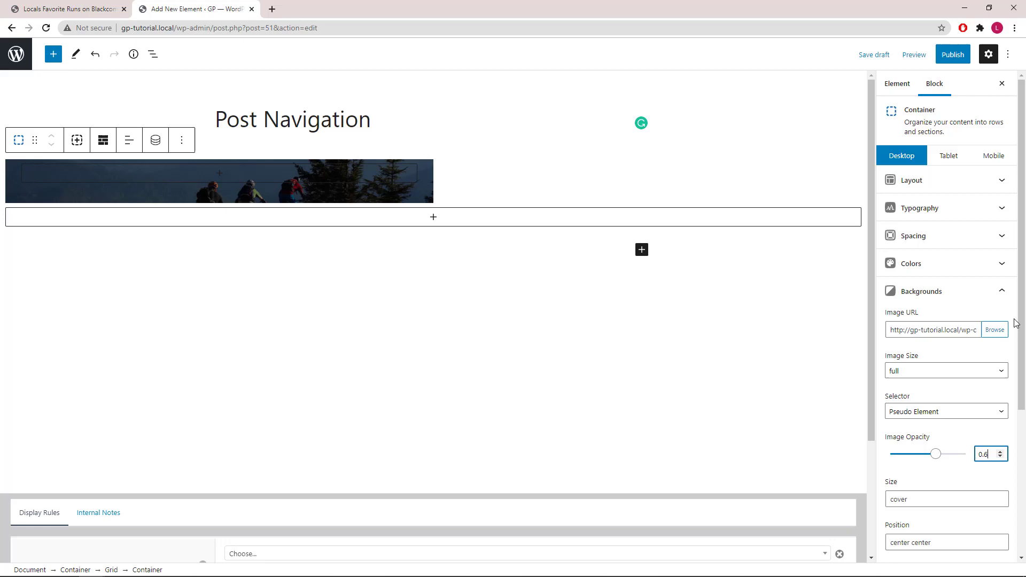
left_click(1003, 293)
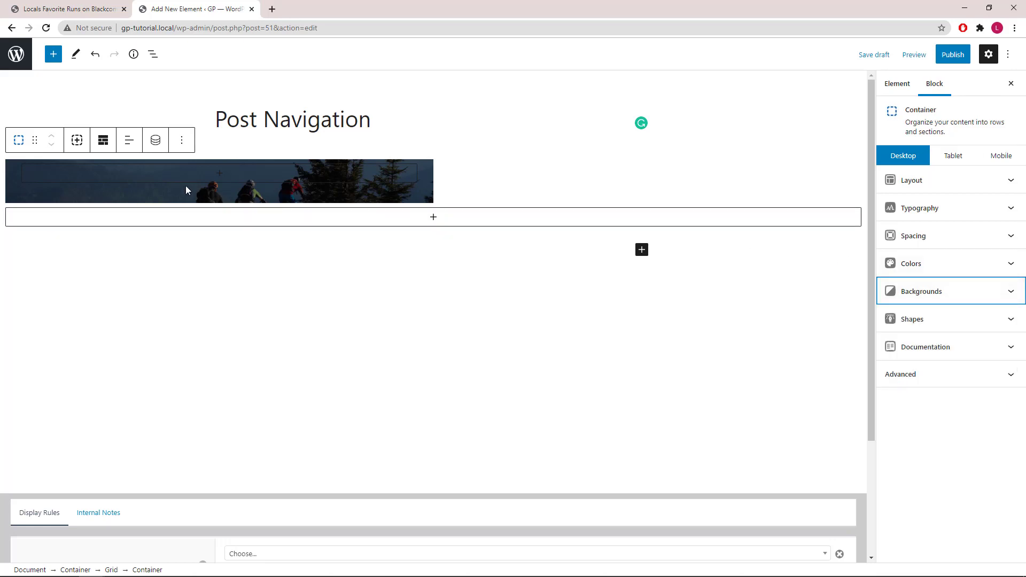
Set the dynamic background image to Featured image with source Previous post
left_click(156, 145)
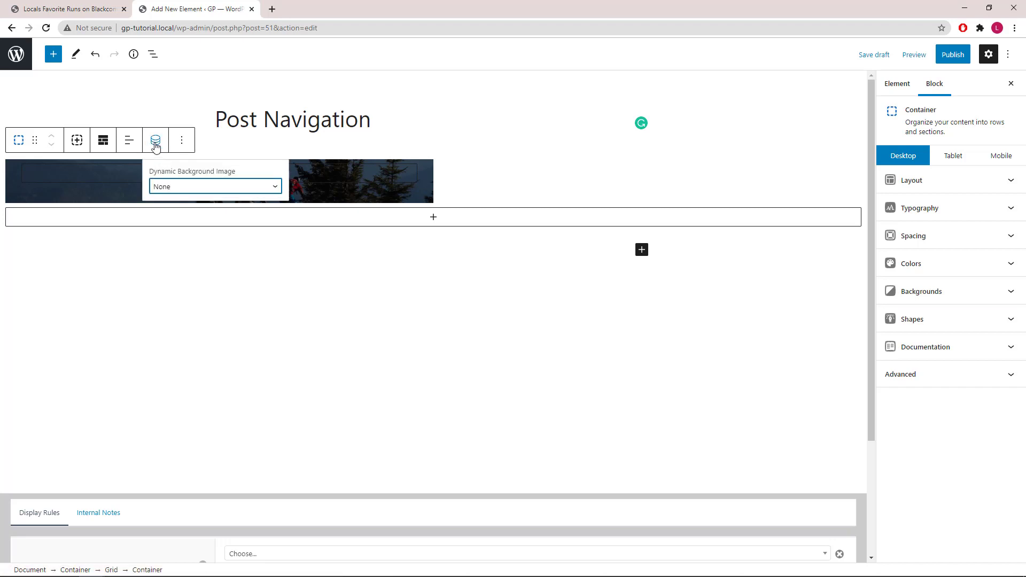
left_click(211, 191)
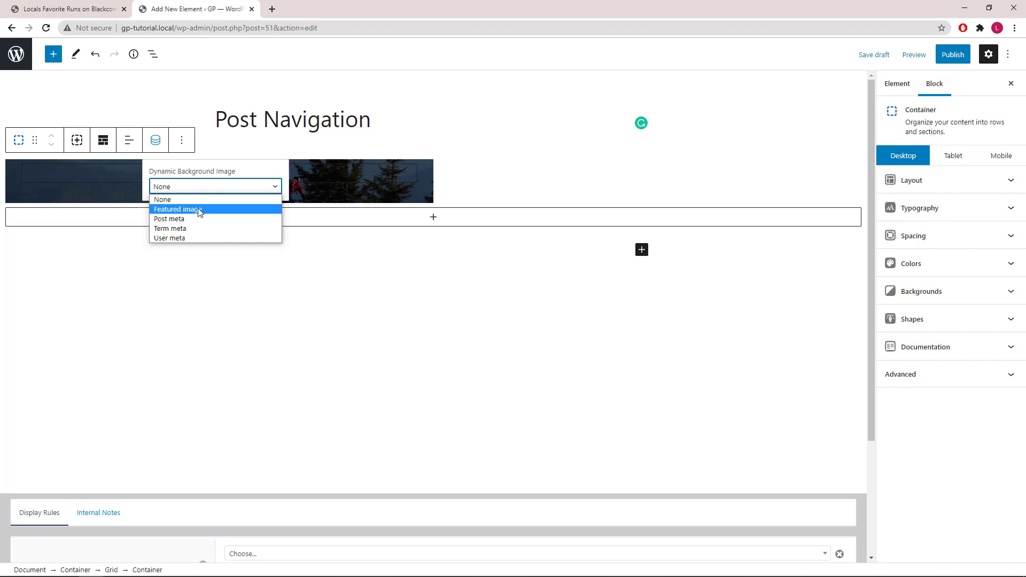
left_click(199, 209)
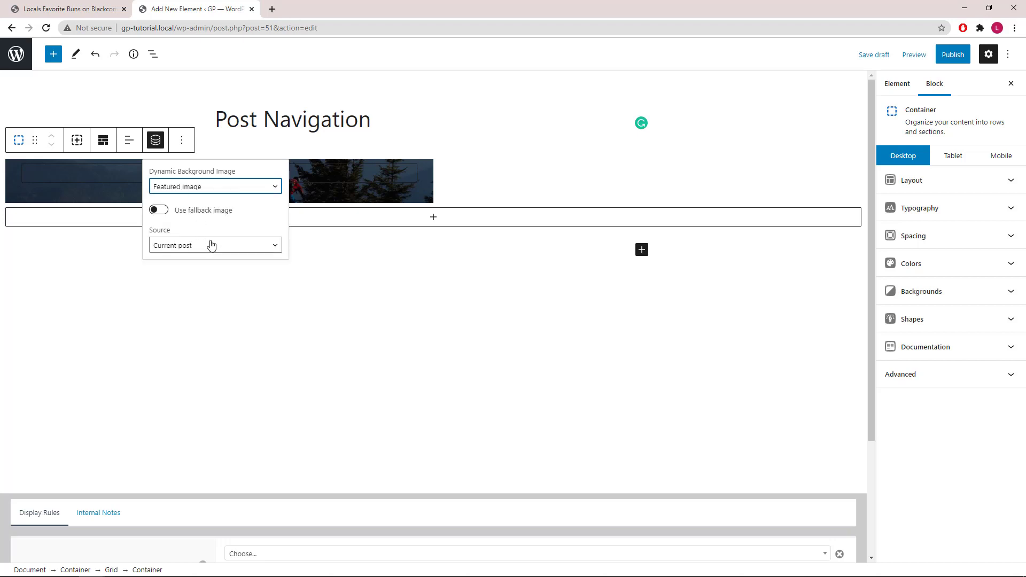
left_click(215, 246)
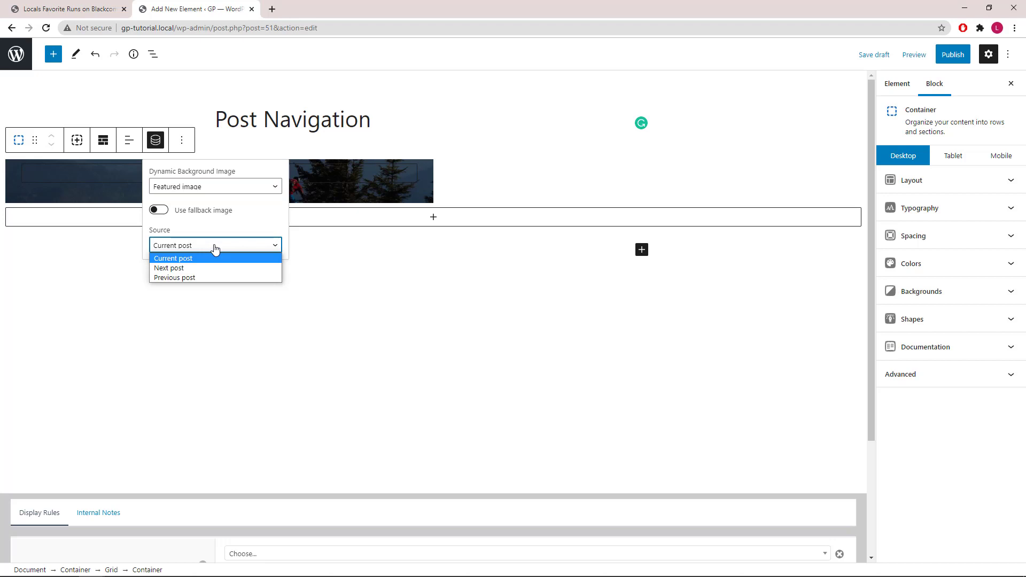
left_click(206, 276)
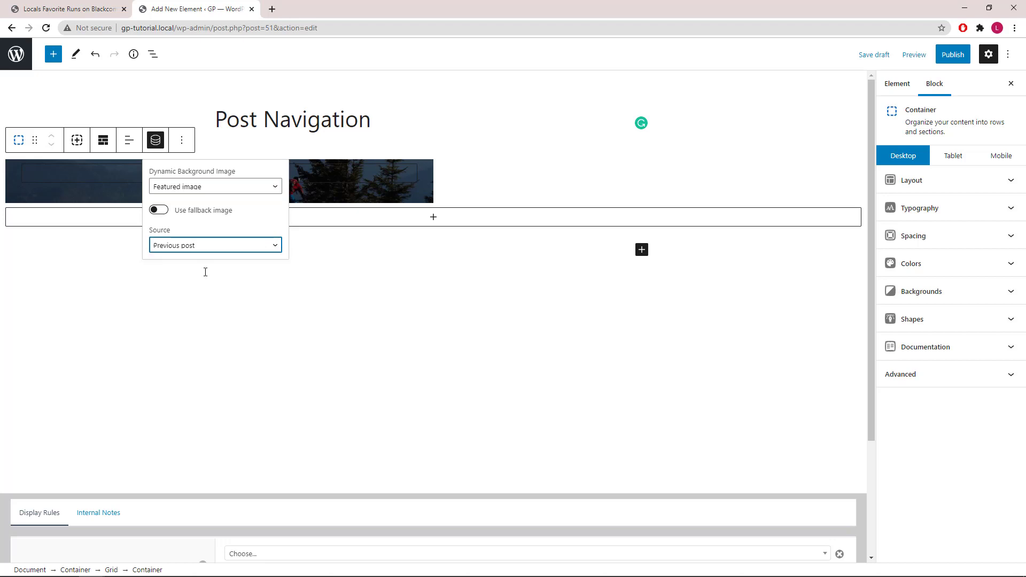
left_click(156, 142)
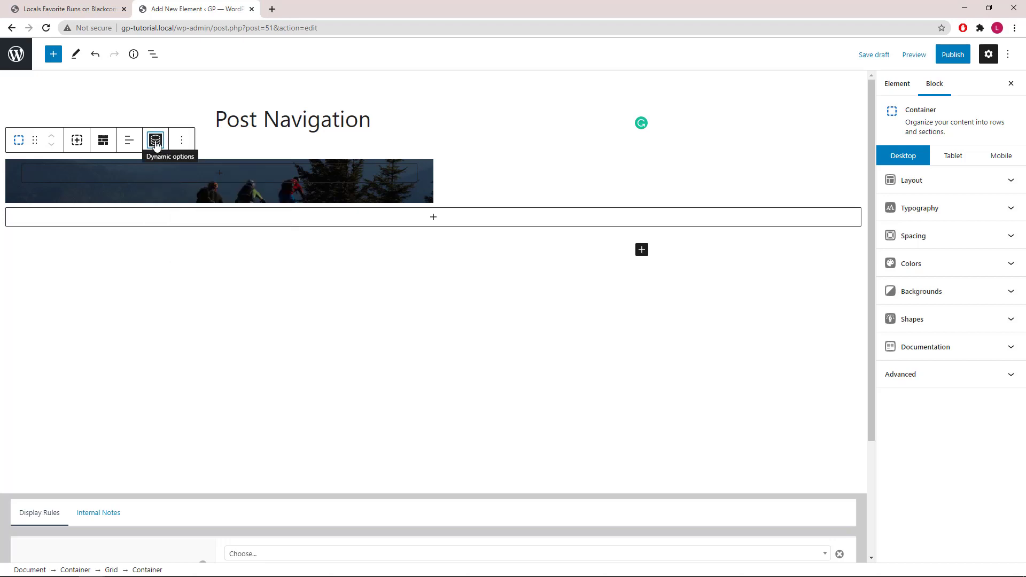
Add a paragraph headline reading PREVIOUS with a 14 font size
left_click(219, 174)
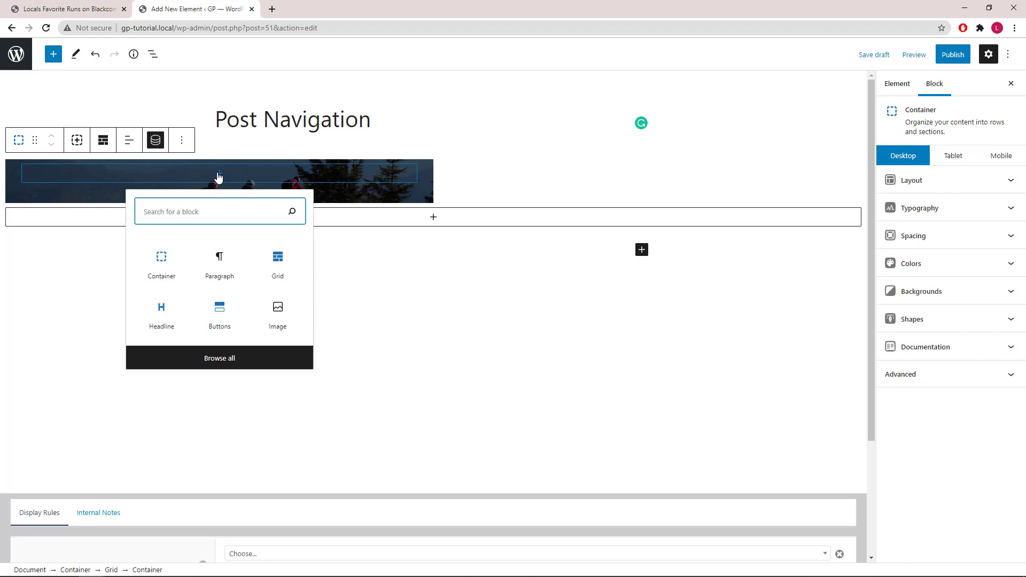
left_click(171, 318)
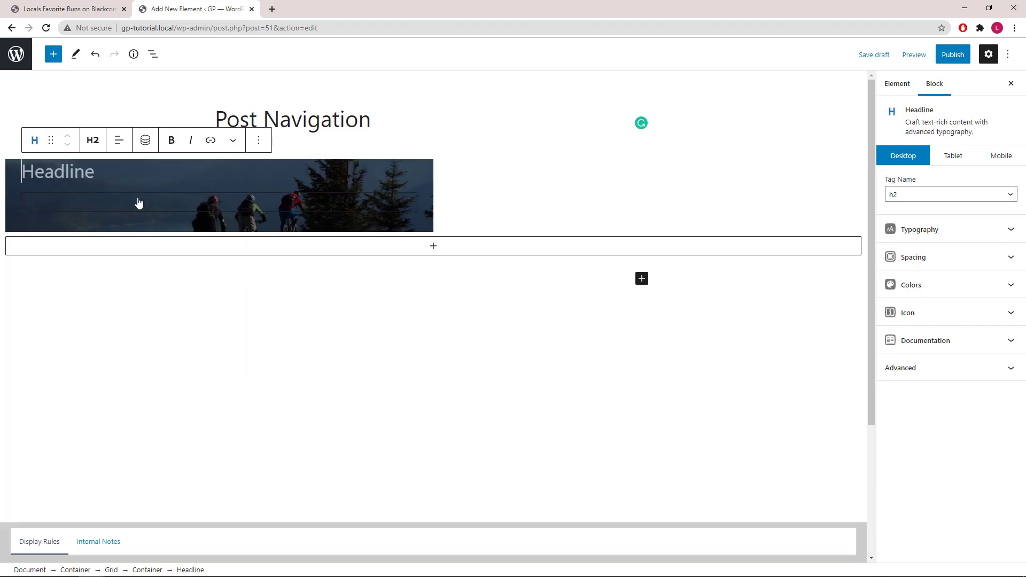
left_click(93, 140)
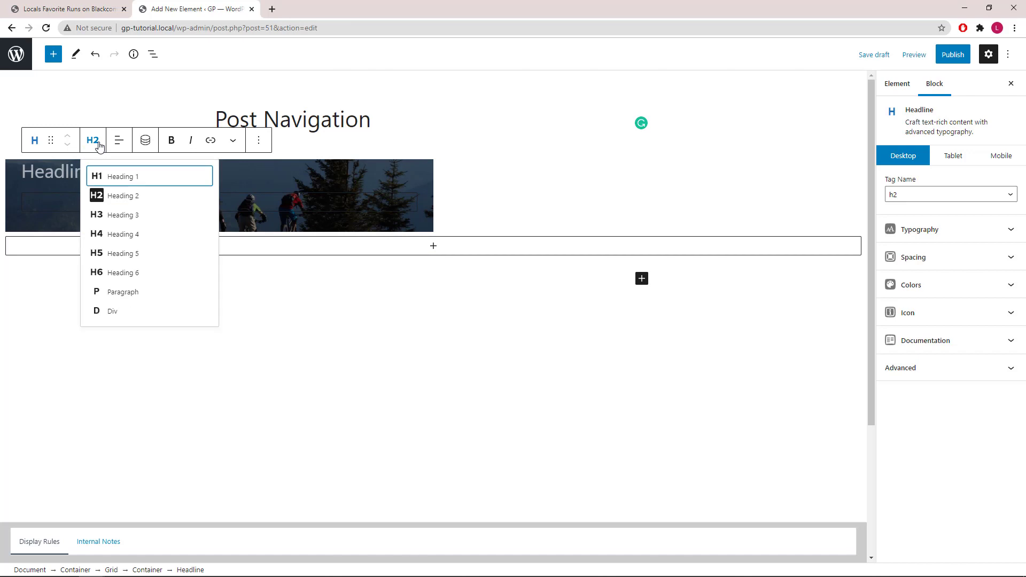
left_click(125, 292)
right_click(45, 167)
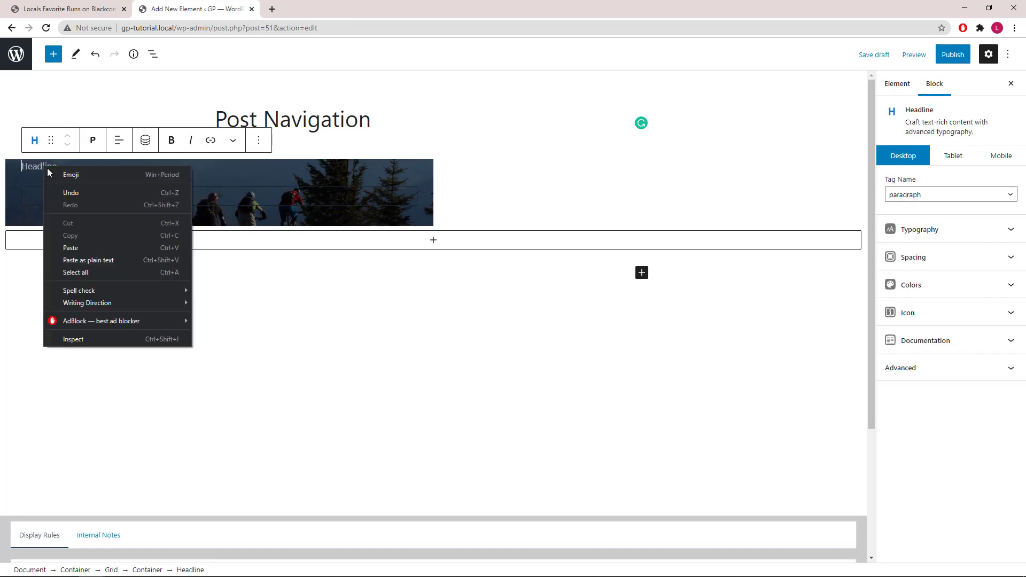
left_click(71, 248)
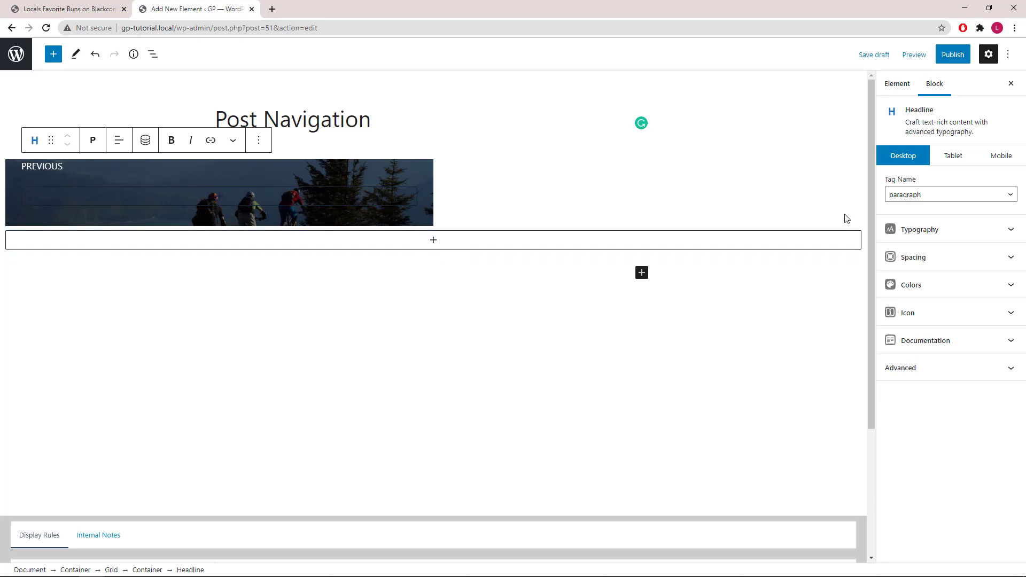
left_click(1007, 230)
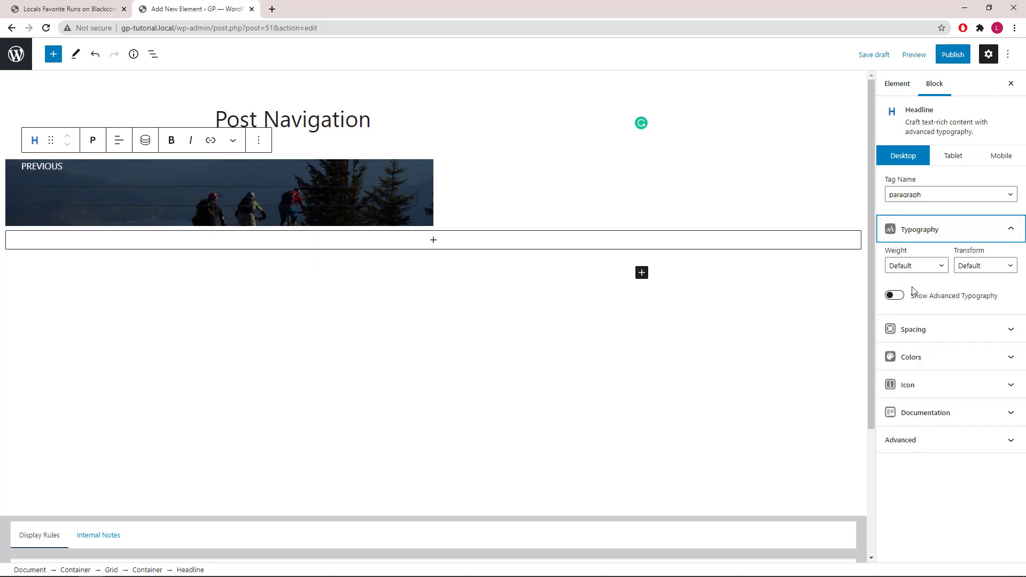
left_click(897, 298)
left_click(956, 447)
type("14")
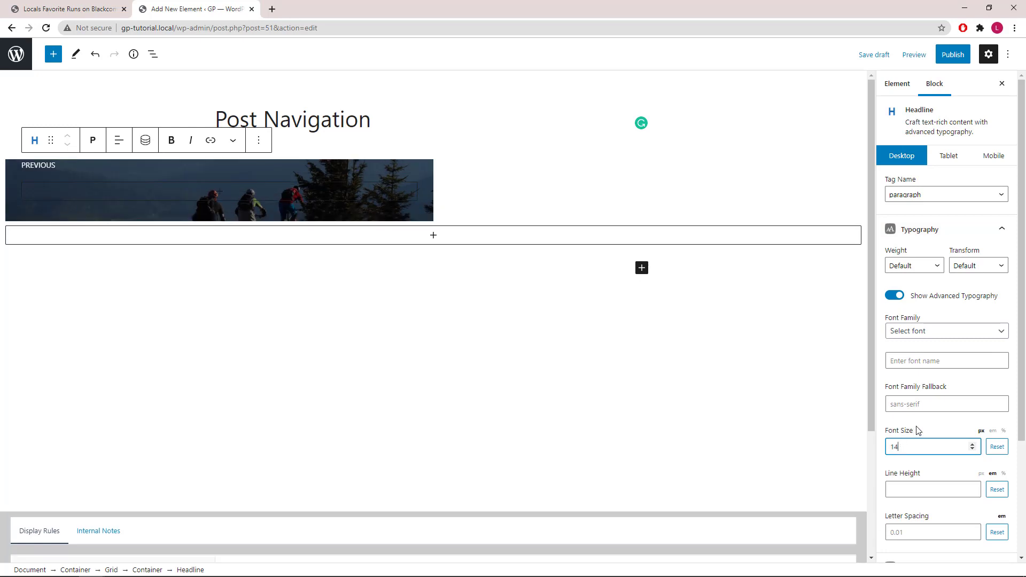
left_click(1003, 231)
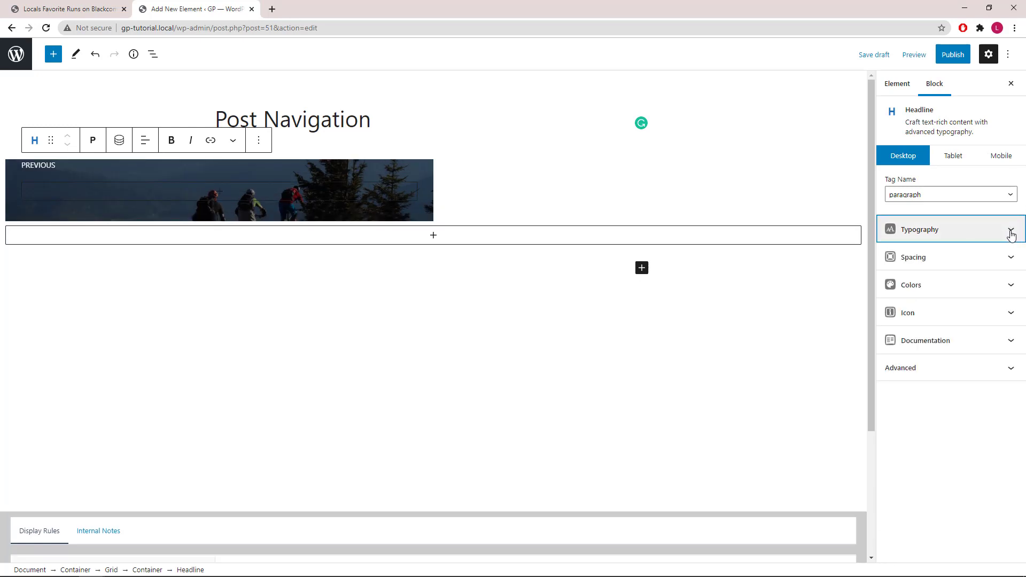
Make the label inline width with padding 5/10/5/10 and a 20 bottom margin
left_click(1012, 258)
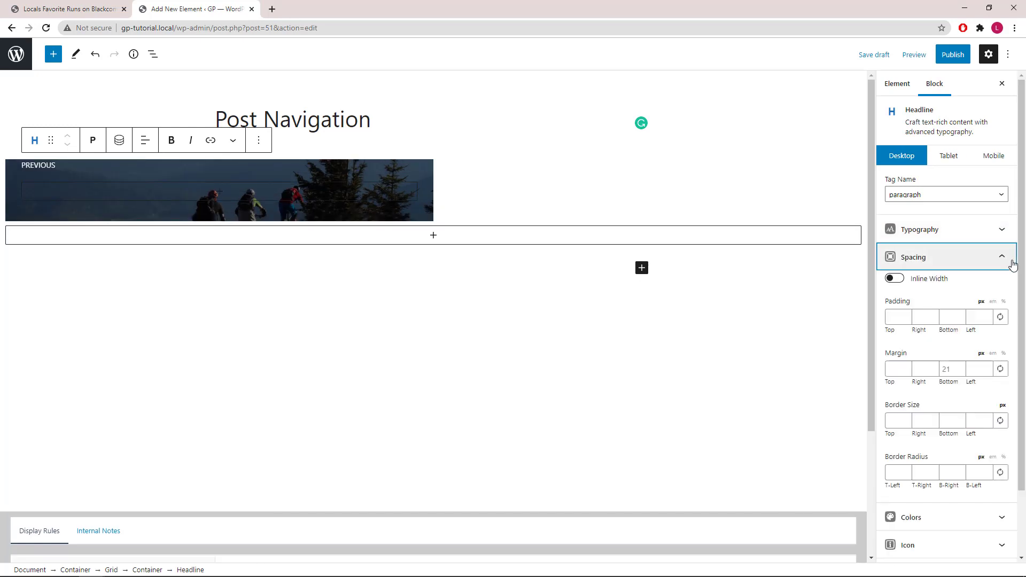
left_click(895, 280)
left_click(903, 318)
type("5")
key("Tab")
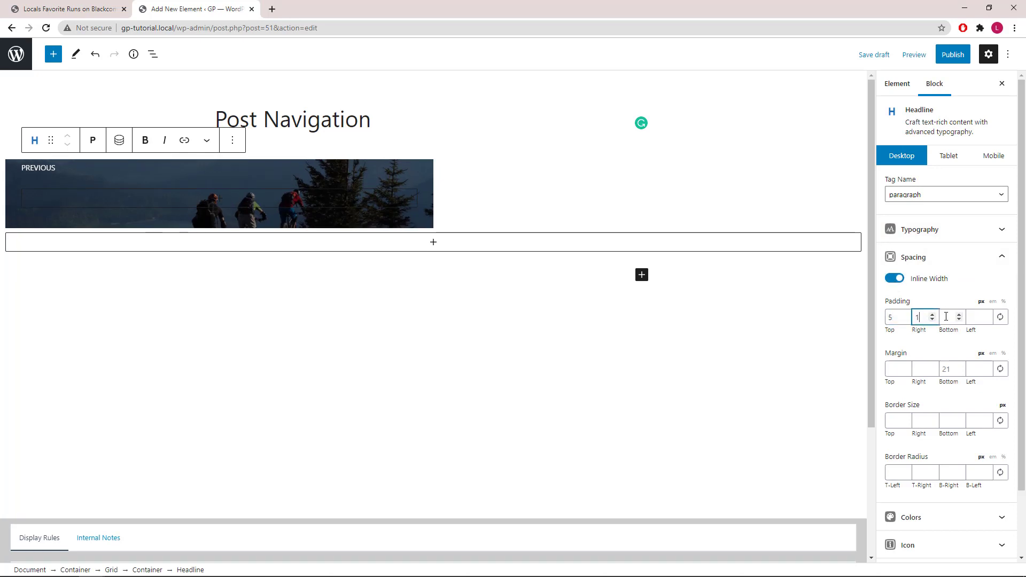
type("10")
key("Tab")
type("5")
key("Tab")
type("10")
left_click(957, 370)
type("20")
left_click(974, 371)
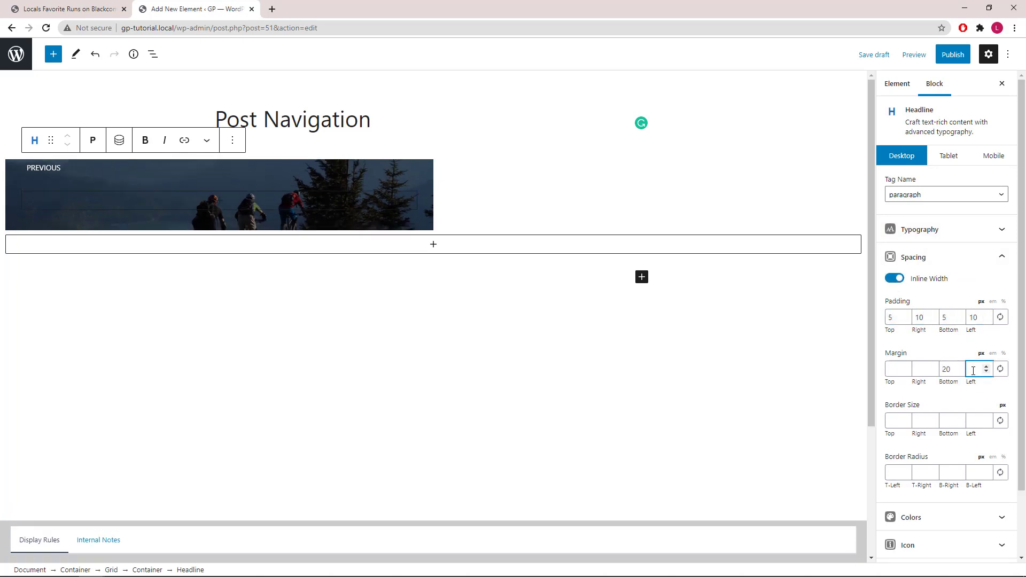
left_click(1001, 258)
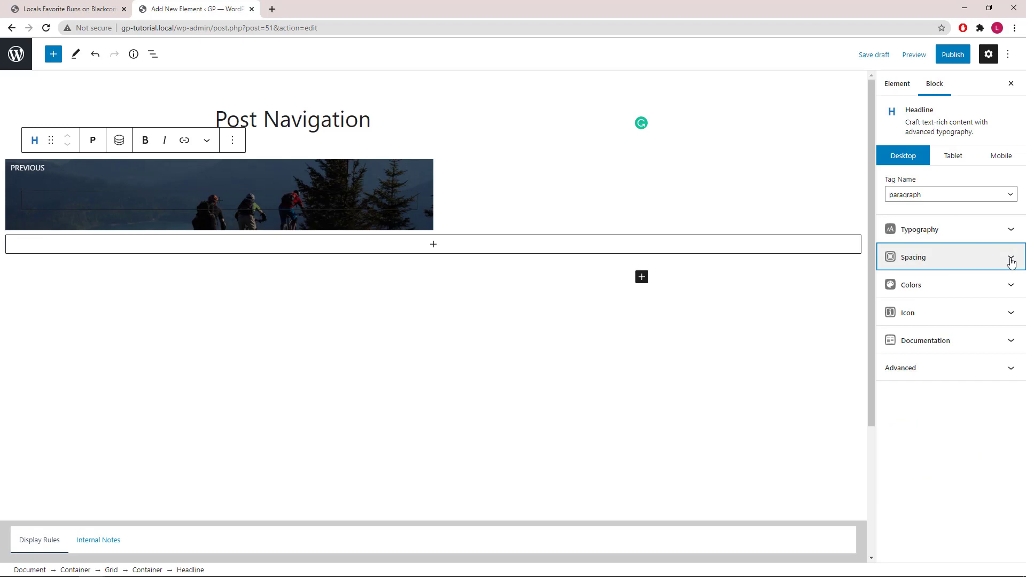
Set the label's background colour to #83b0de
left_click(1011, 285)
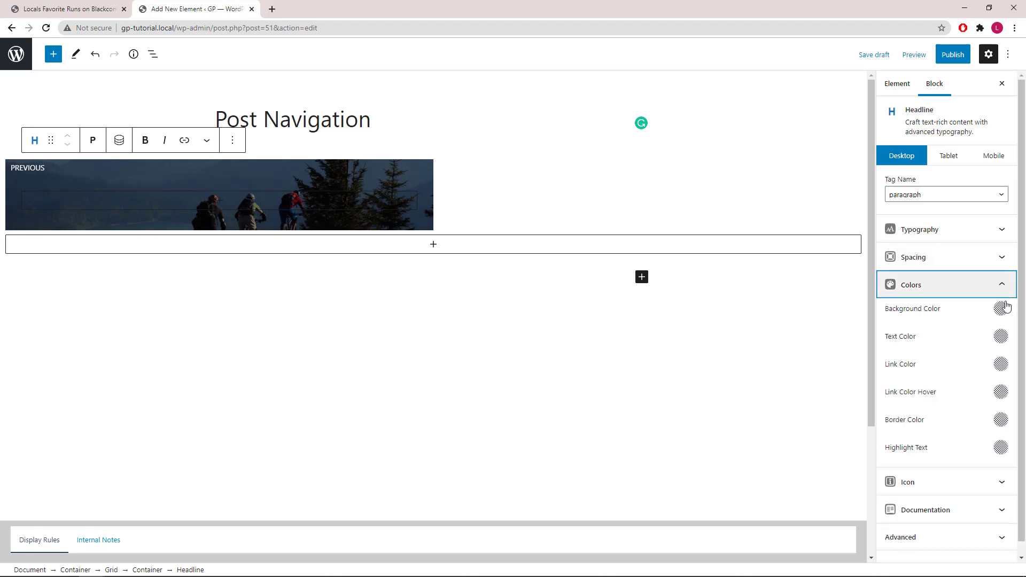
left_click(1001, 309)
left_click_drag(909, 175, 875, 177)
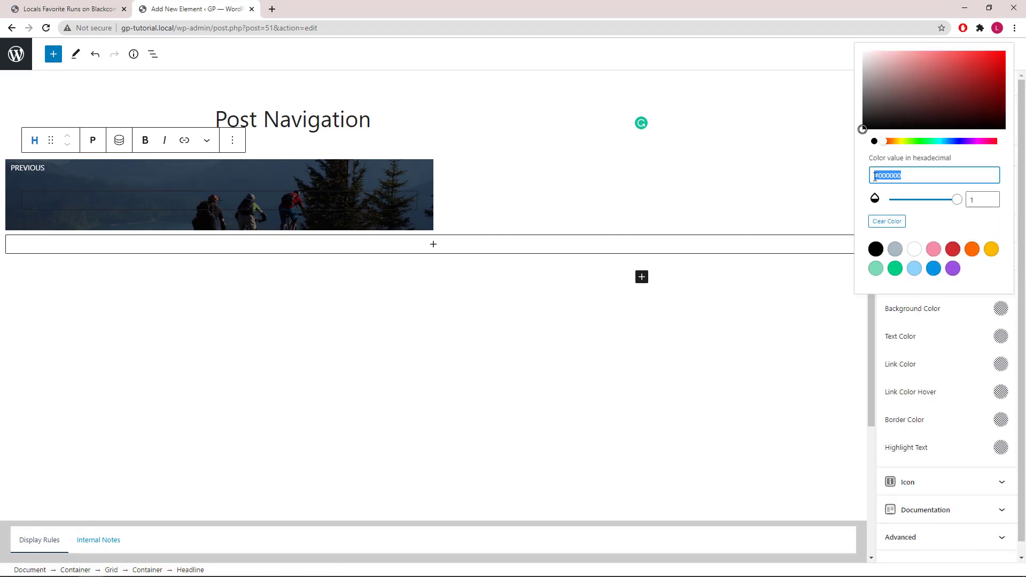
right_click(882, 178)
left_click(909, 224)
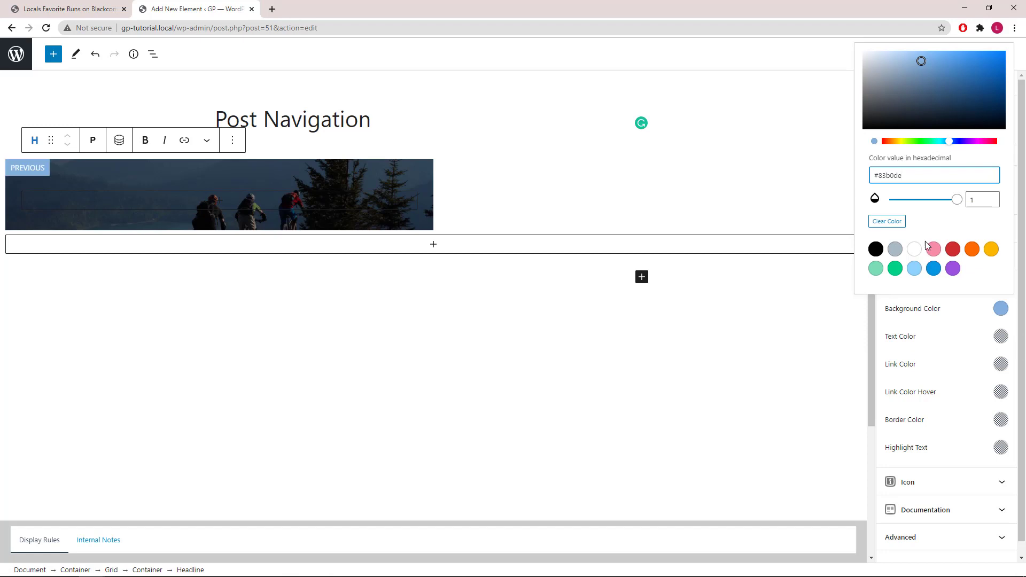
left_click(998, 307)
left_click(1010, 289)
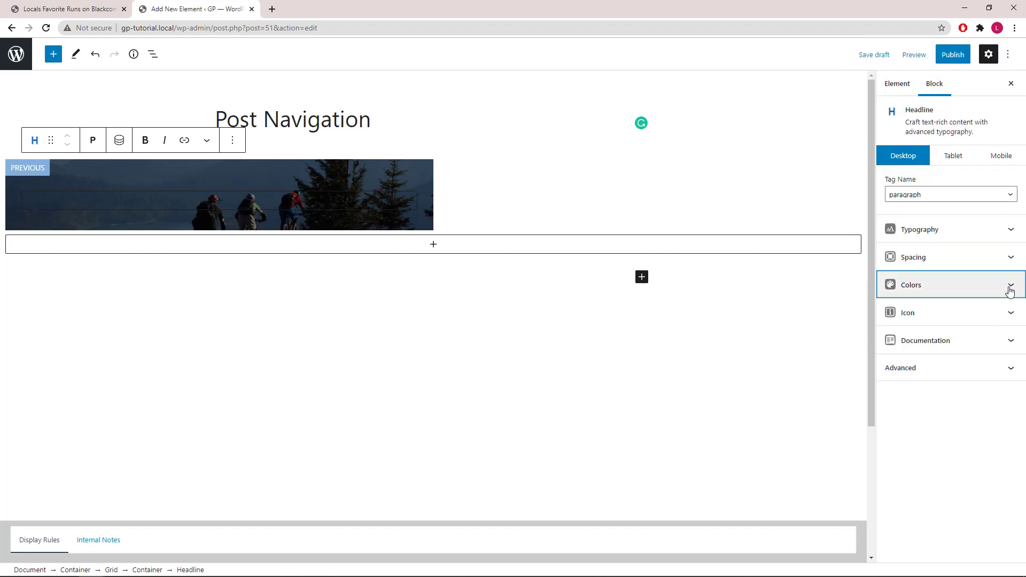
Add an H3 headline block inside the image container
left_click(220, 202)
left_click(221, 289)
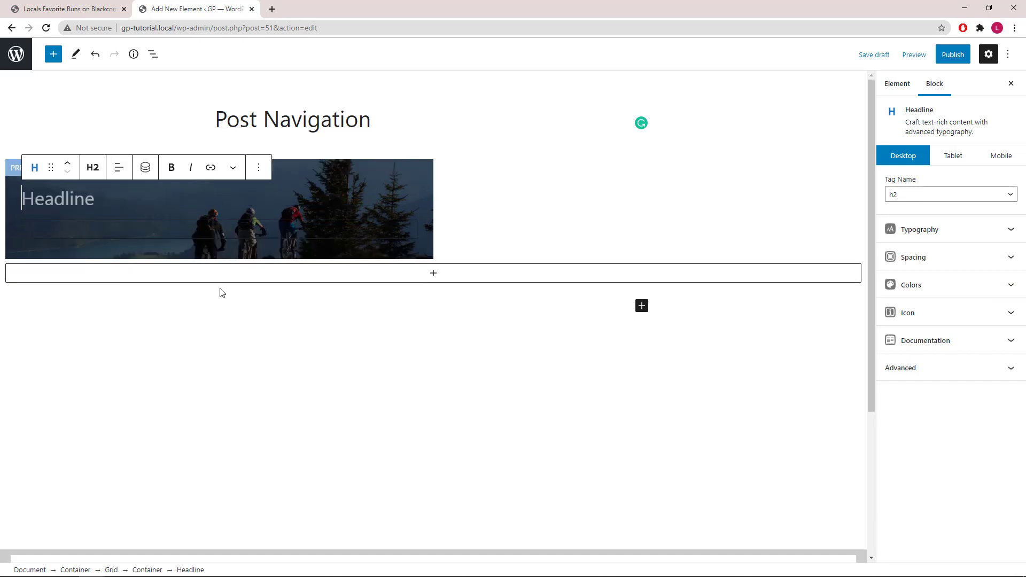
left_click(93, 167)
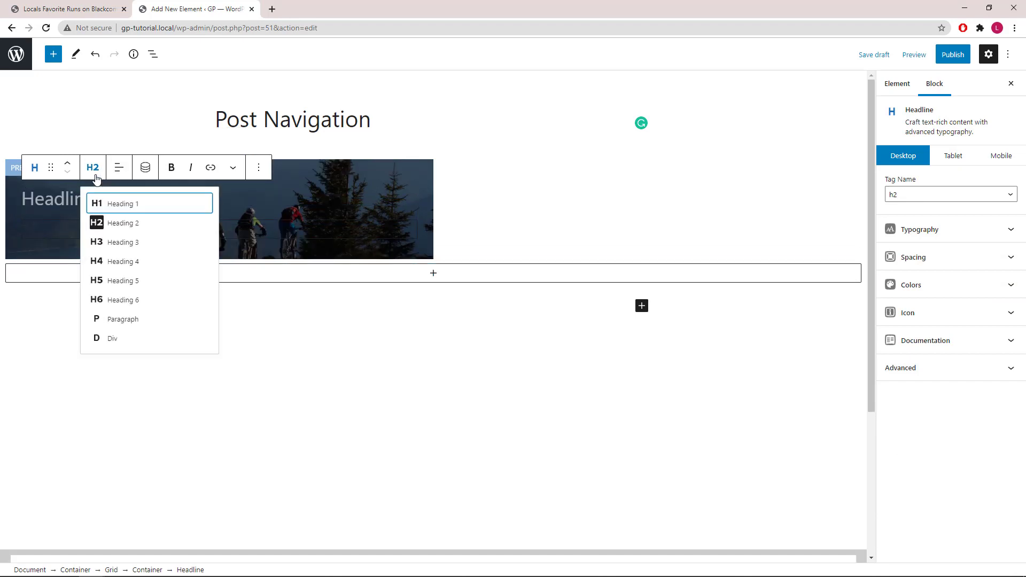
left_click(123, 243)
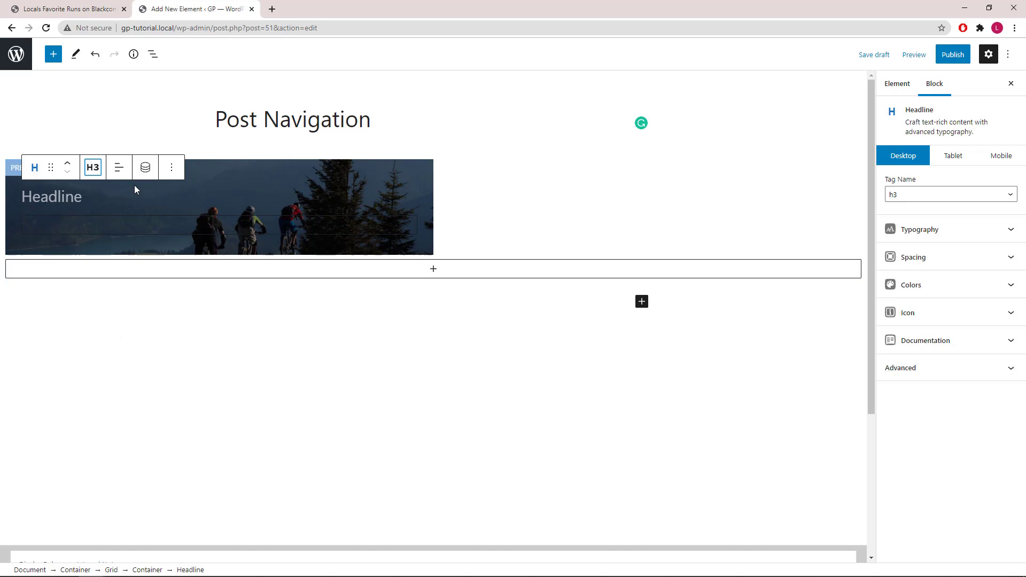
Make the headline show the previous post's title, linked to that single post
left_click(145, 170)
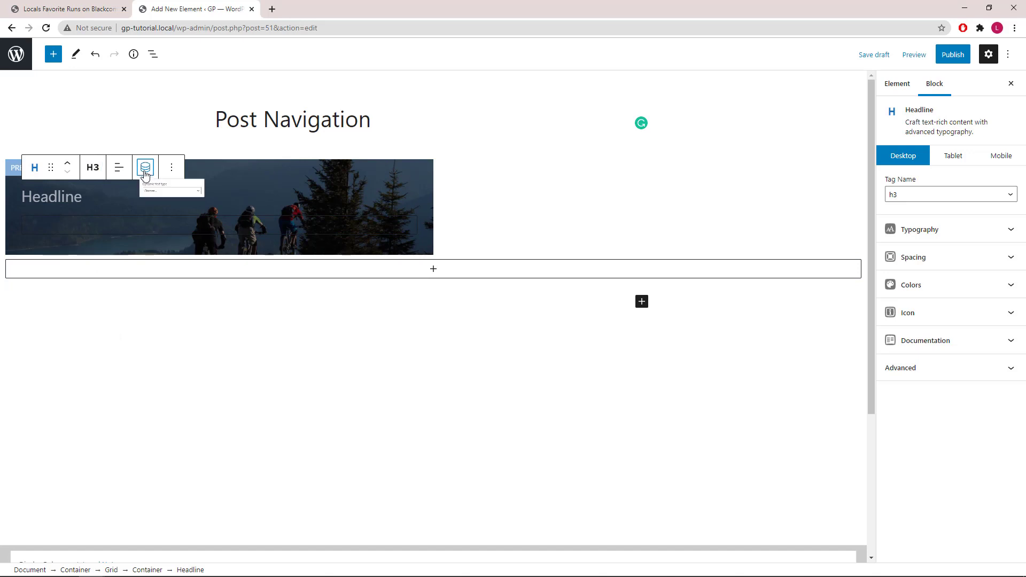
left_click(191, 219)
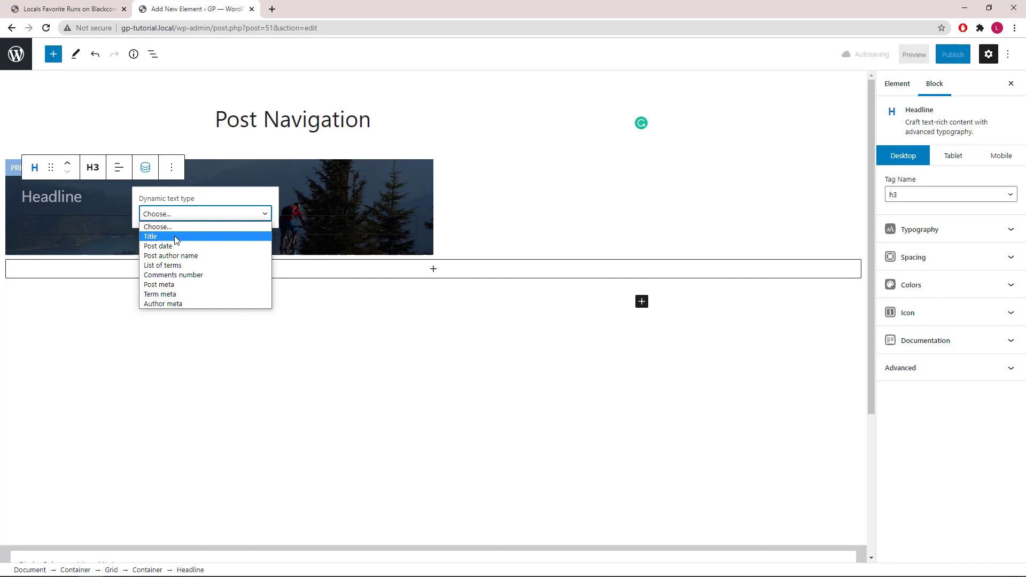
key("Down")
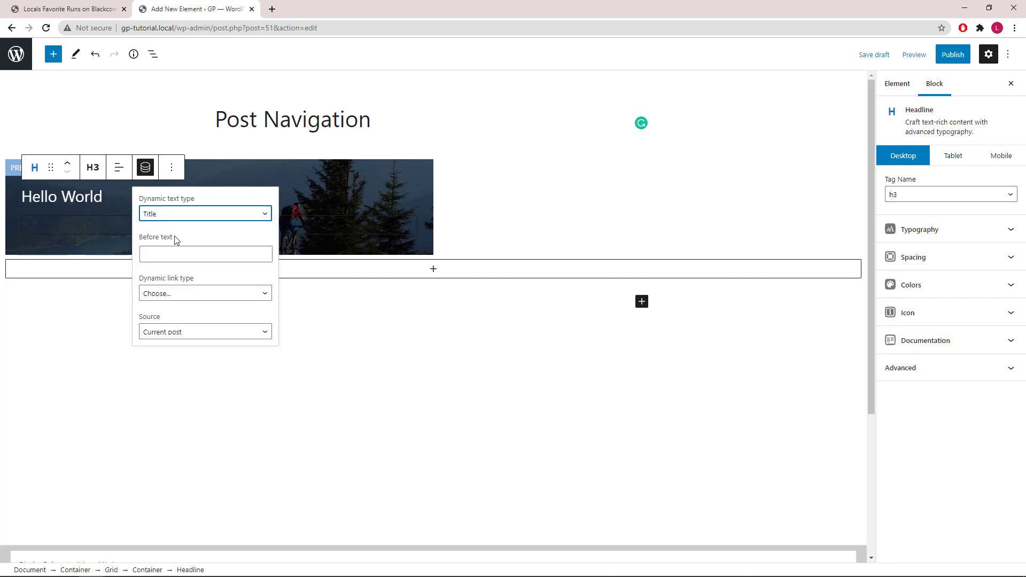
left_click(190, 293)
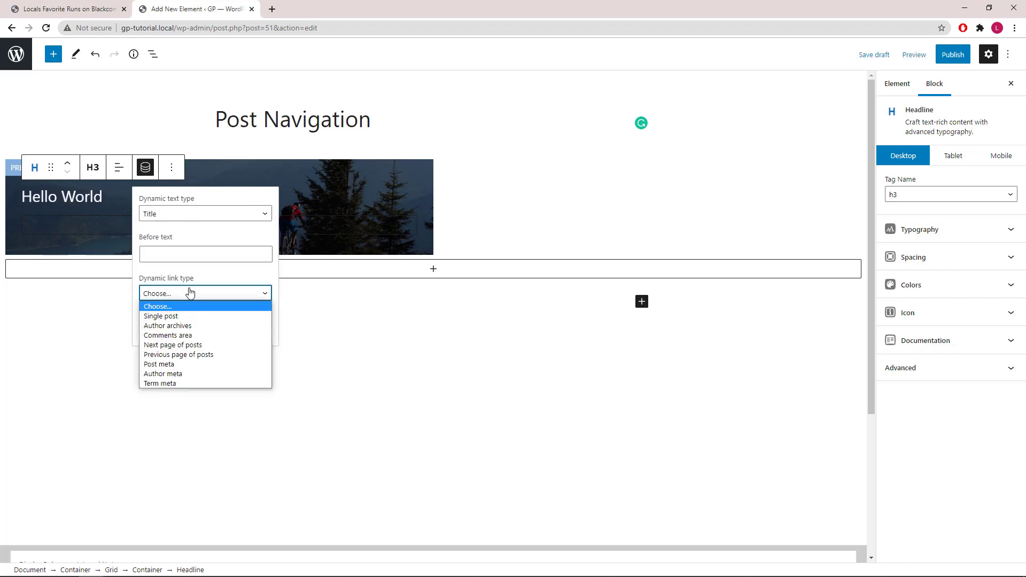
left_click(182, 318)
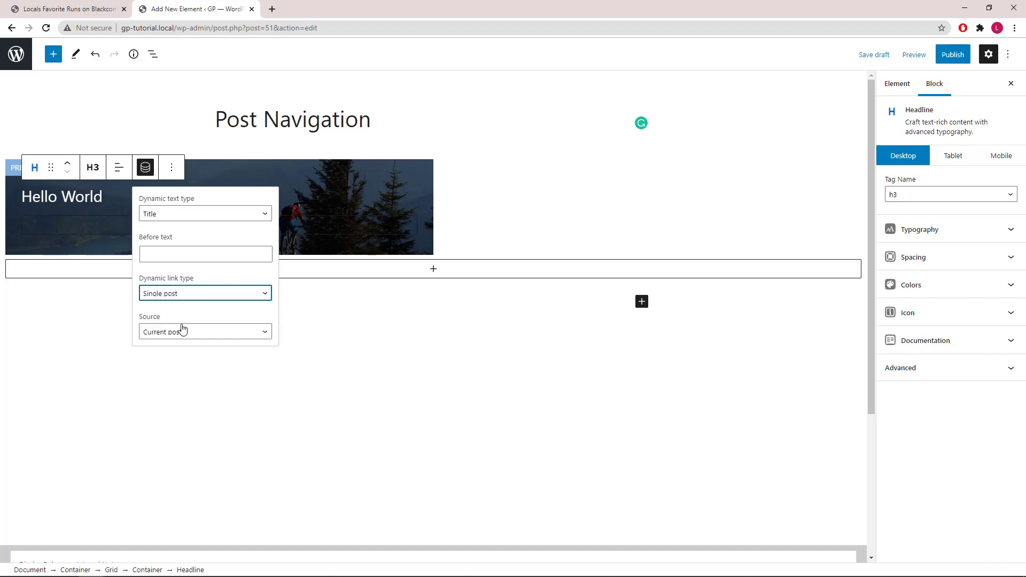
left_click(183, 332)
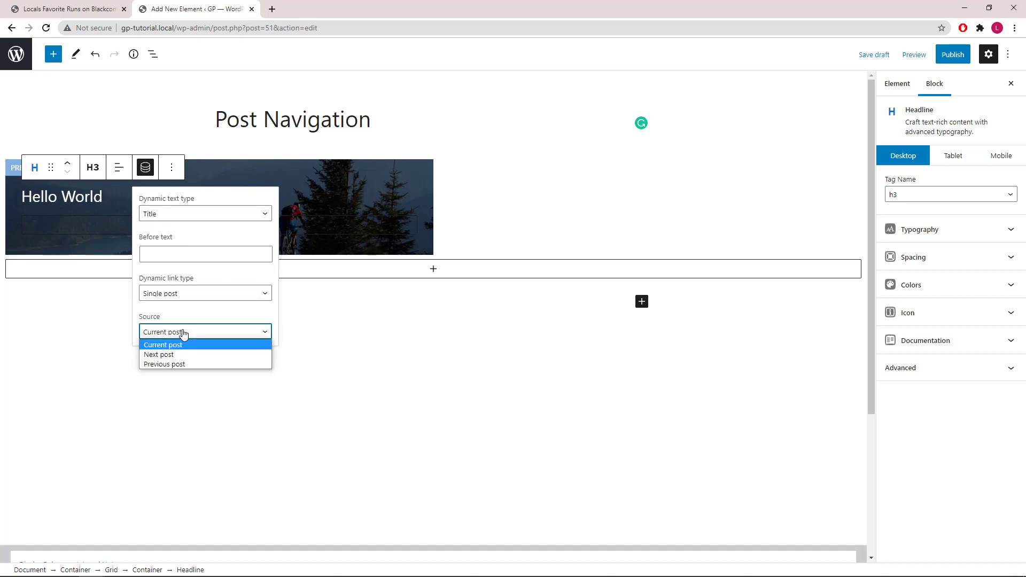
left_click(182, 363)
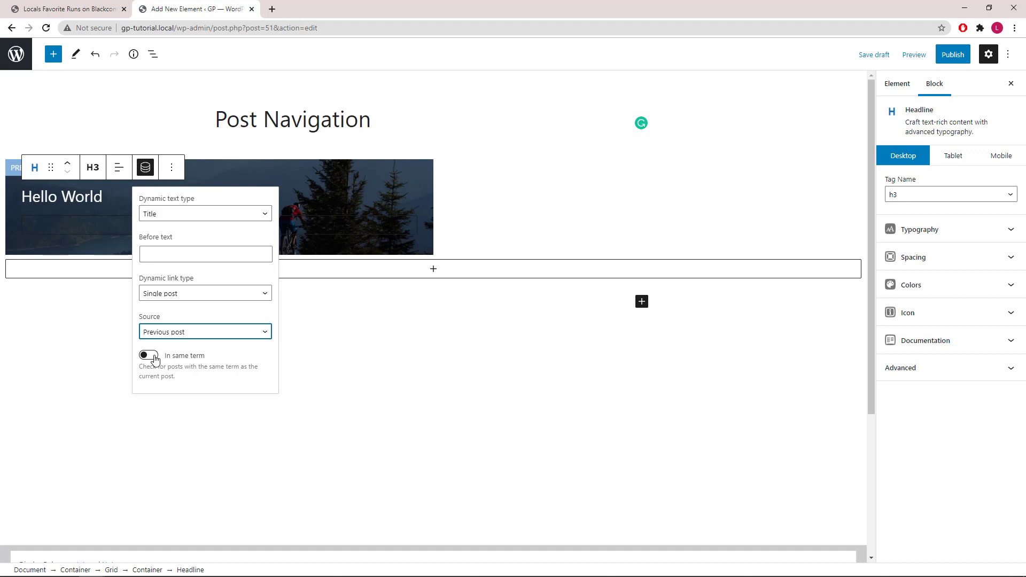
left_click(155, 357)
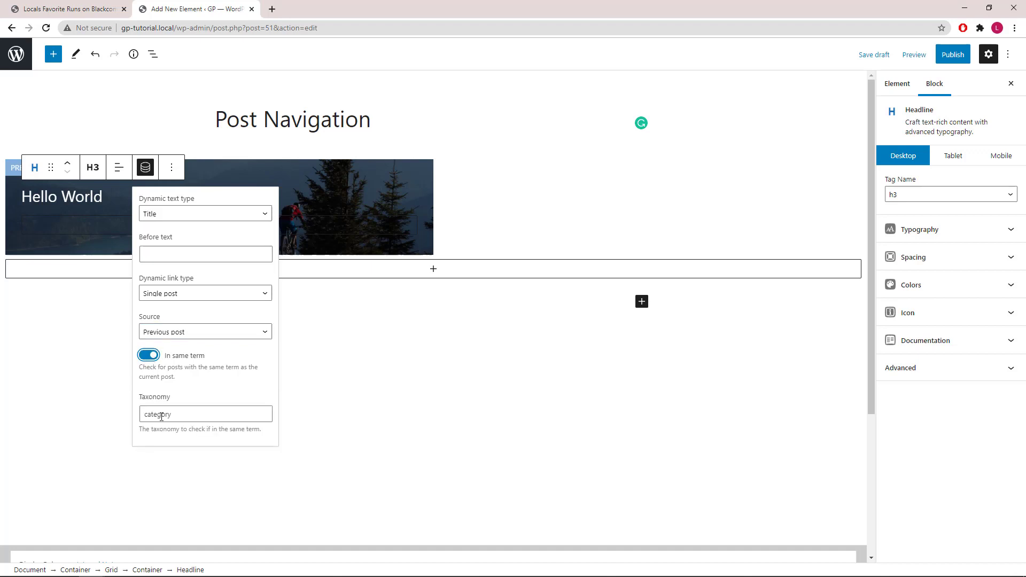
left_click(152, 357)
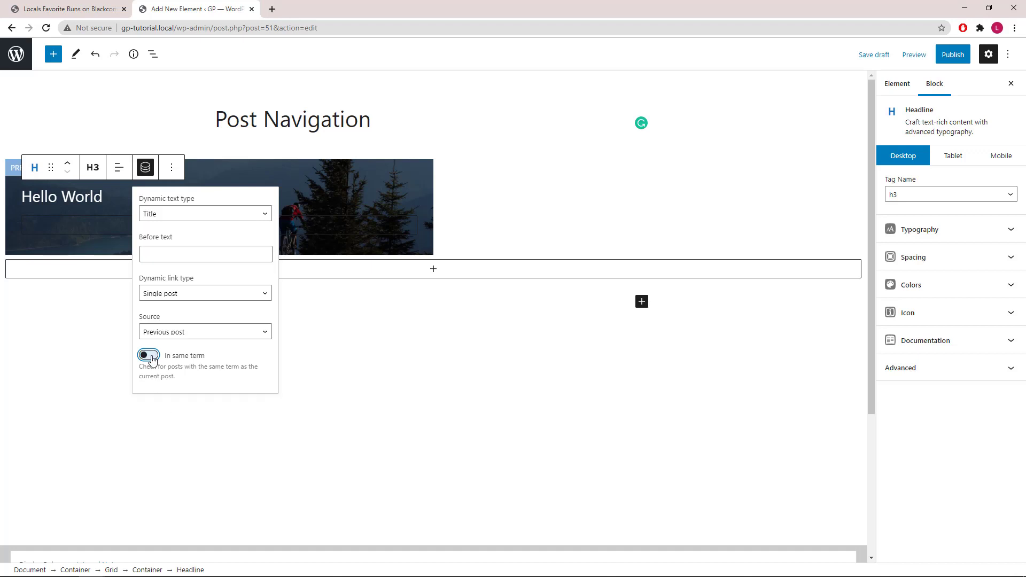
left_click(146, 169)
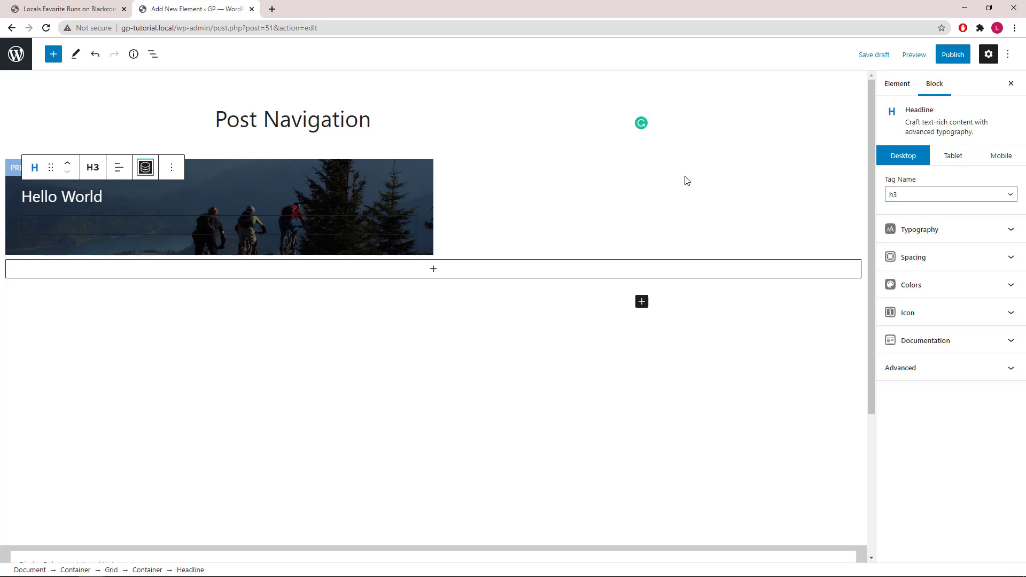
Set the Hello World heading's font size to 20
left_click(1010, 231)
left_click(895, 295)
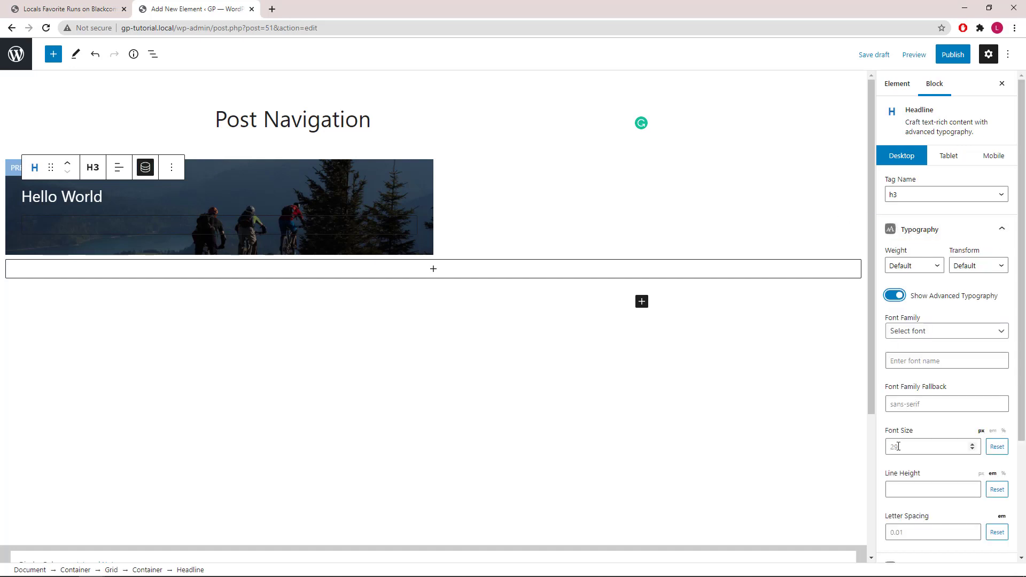
left_click(893, 443)
type("20")
left_click(1002, 229)
Give the heading 10 bottom padding and 0 bottom margin
left_click(1002, 257)
left_click(944, 317)
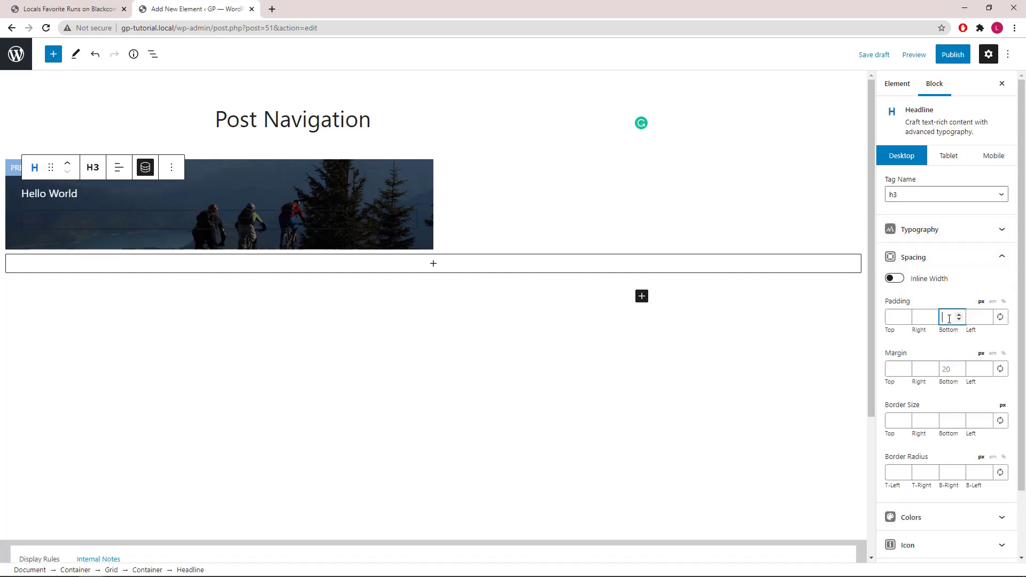
type("10")
left_click(945, 368)
type("0")
left_click(1004, 259)
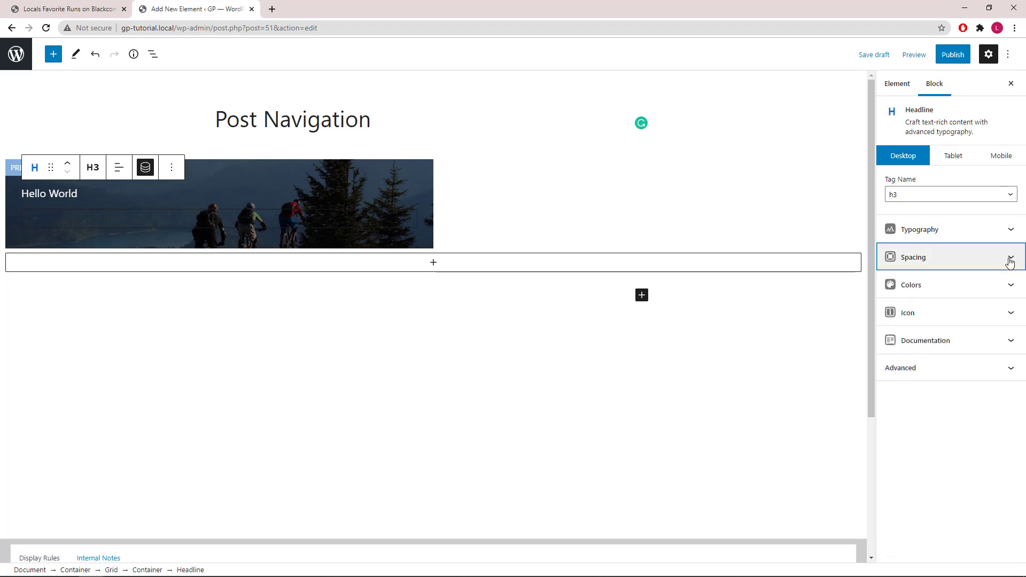
Add a paragraph headline below the title in the image container
left_click(229, 218)
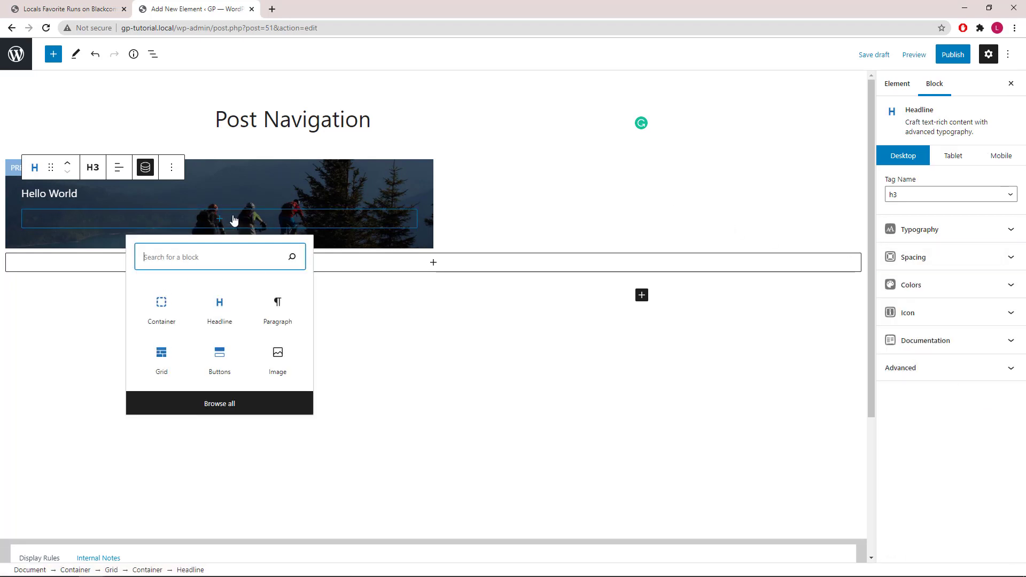
left_click(220, 302)
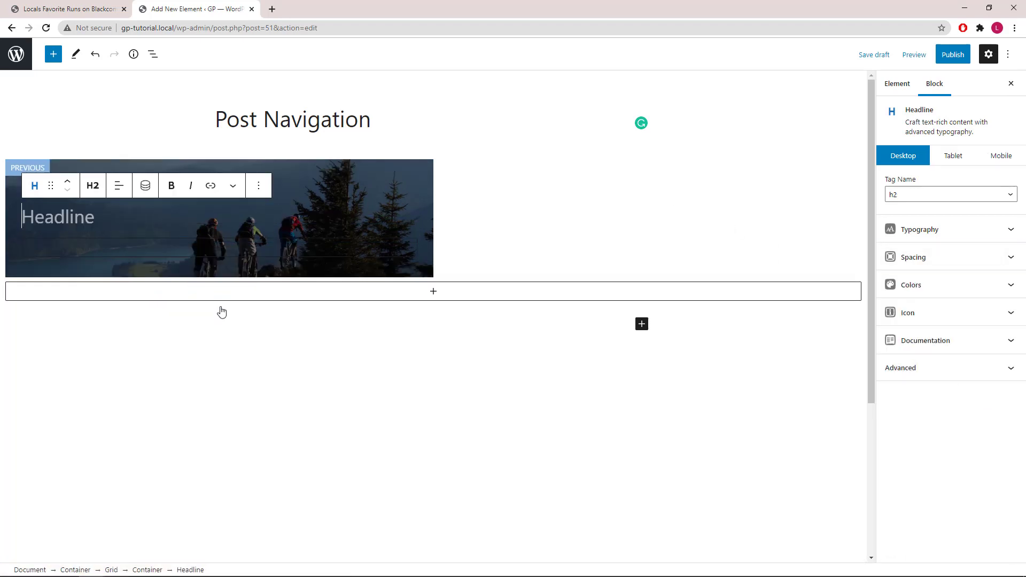
left_click(94, 183)
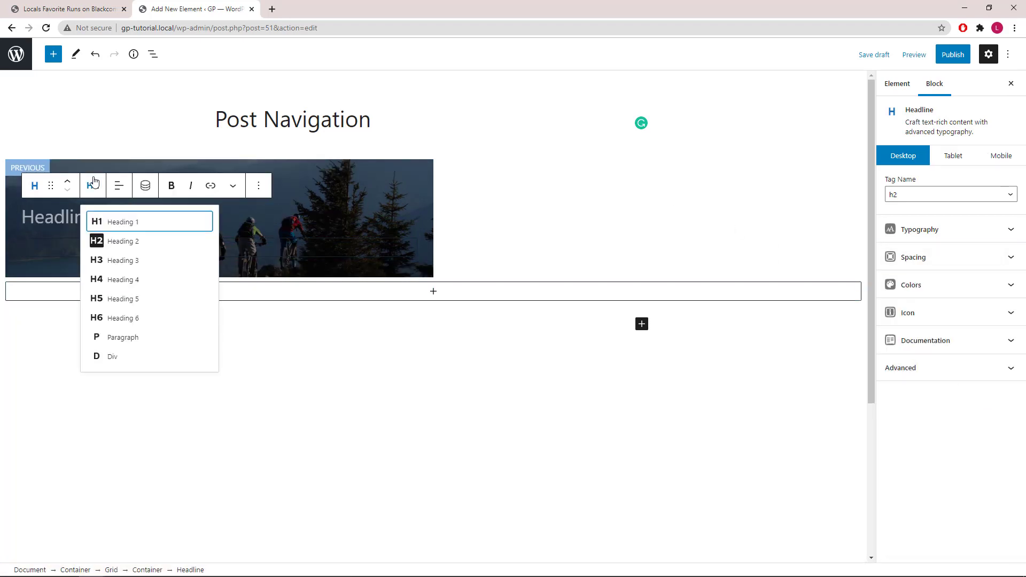
left_click(123, 338)
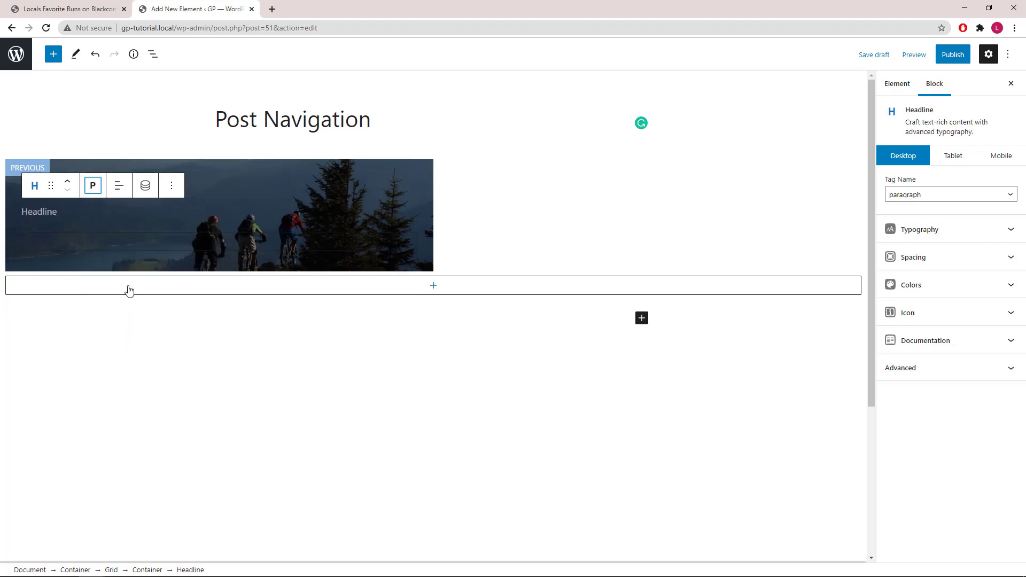
Make it show the previous post's comments number, linked to its comments area
left_click(144, 187)
left_click(177, 232)
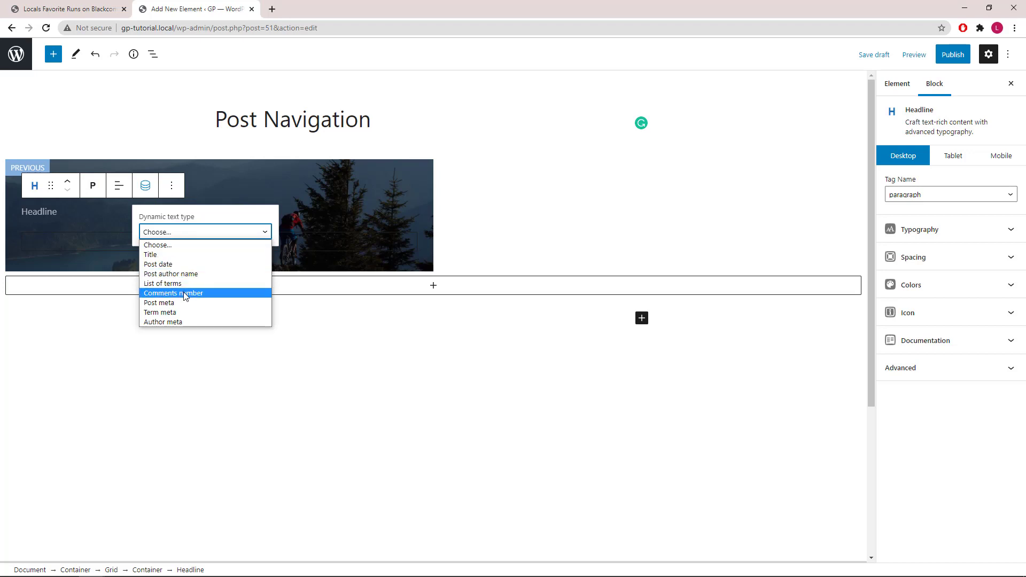
left_click(185, 293)
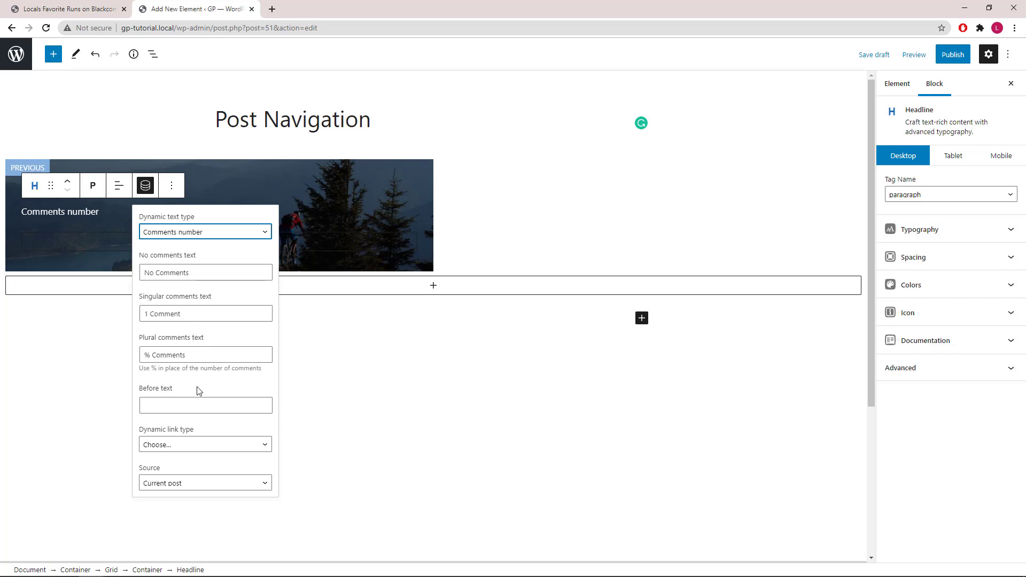
left_click(201, 451)
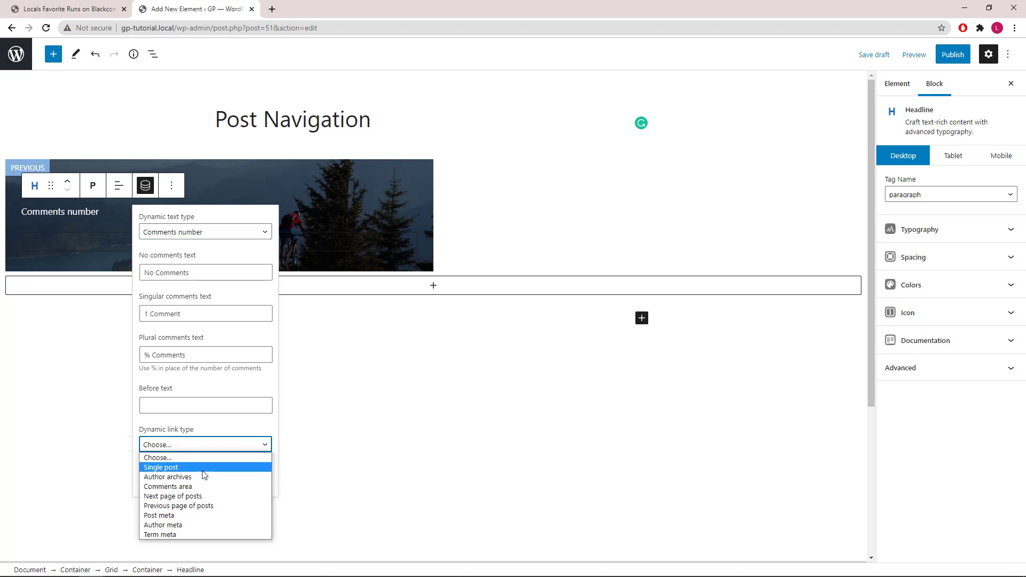
left_click(176, 487)
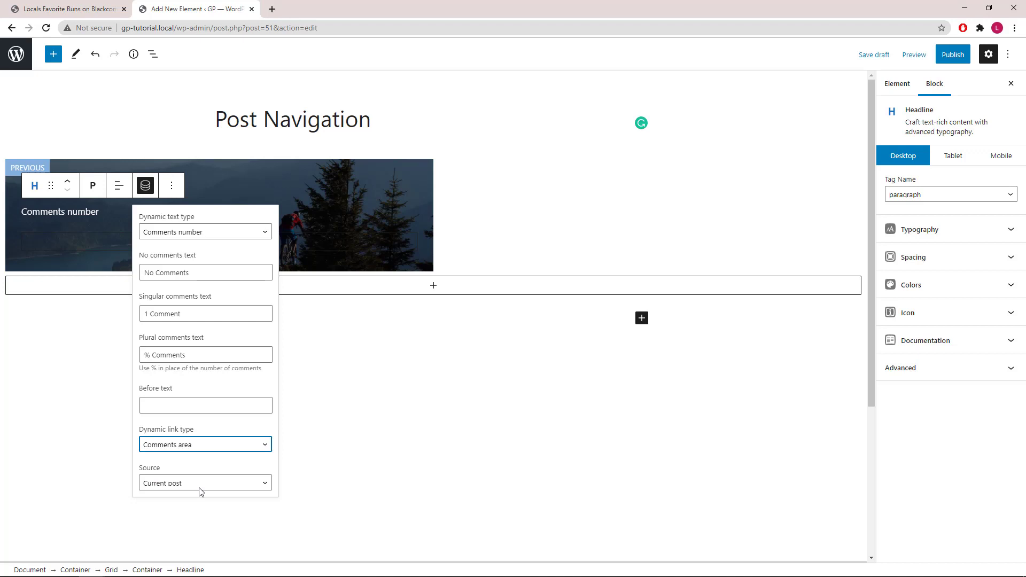
left_click(201, 485)
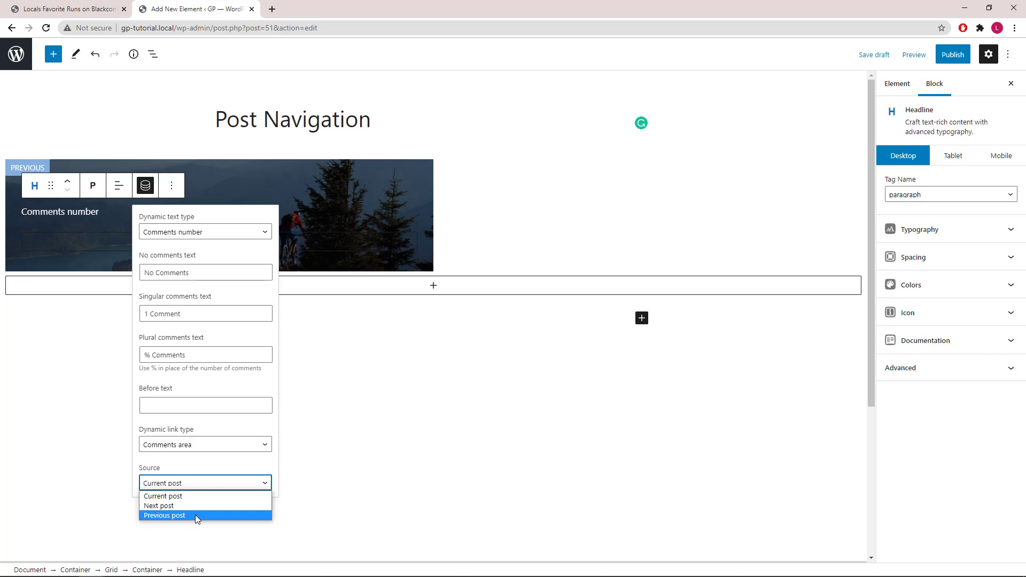
left_click(196, 516)
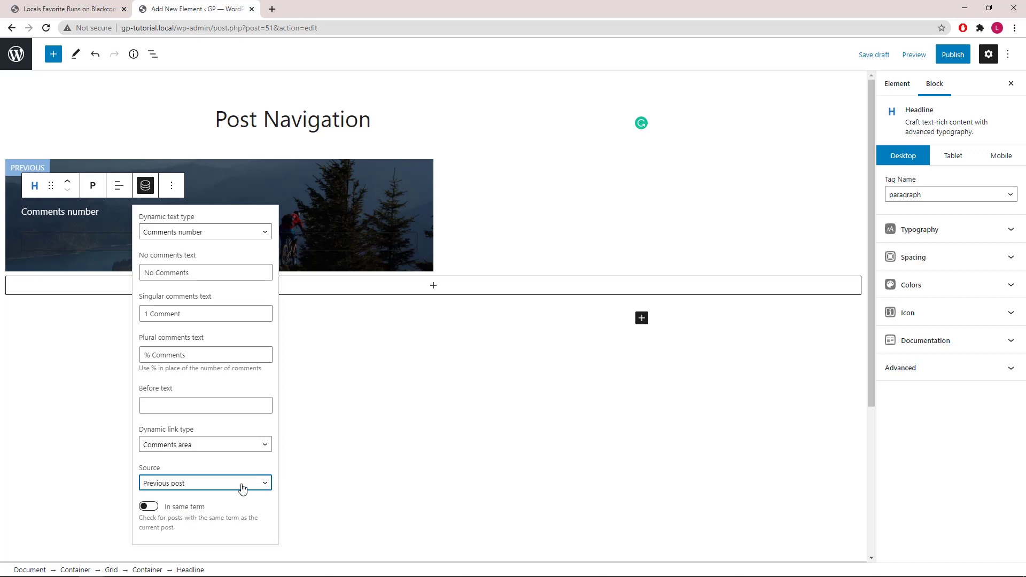
left_click(146, 185)
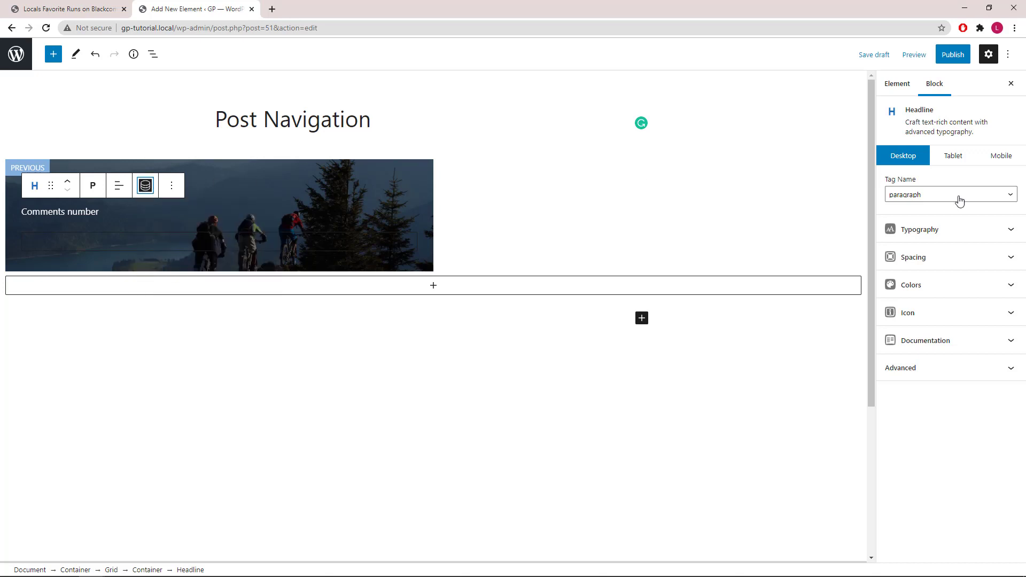
Give the Comments number line a 14 px font size and a 21 px bottom margin
left_click(1010, 231)
left_click(896, 296)
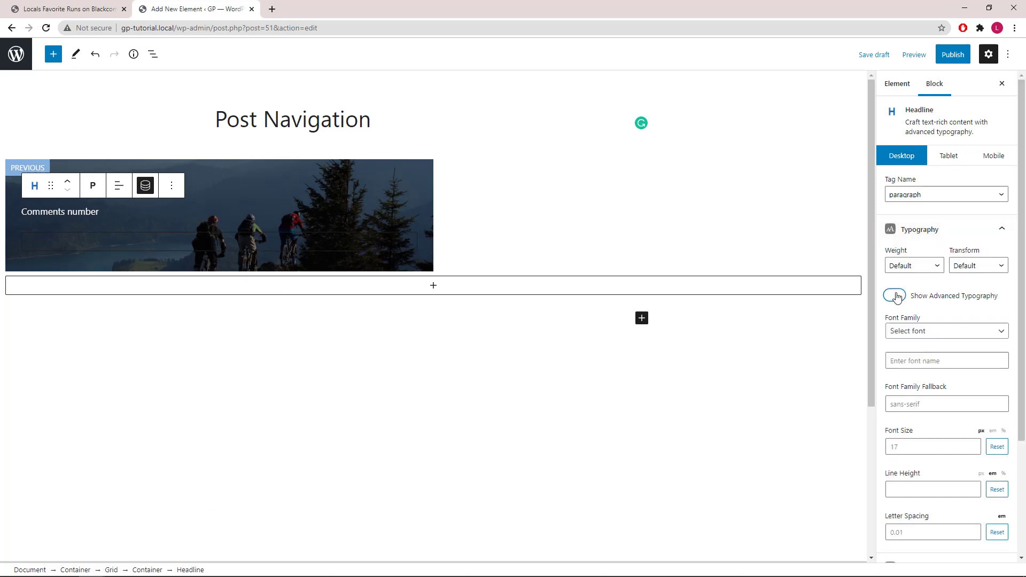
left_click(919, 446)
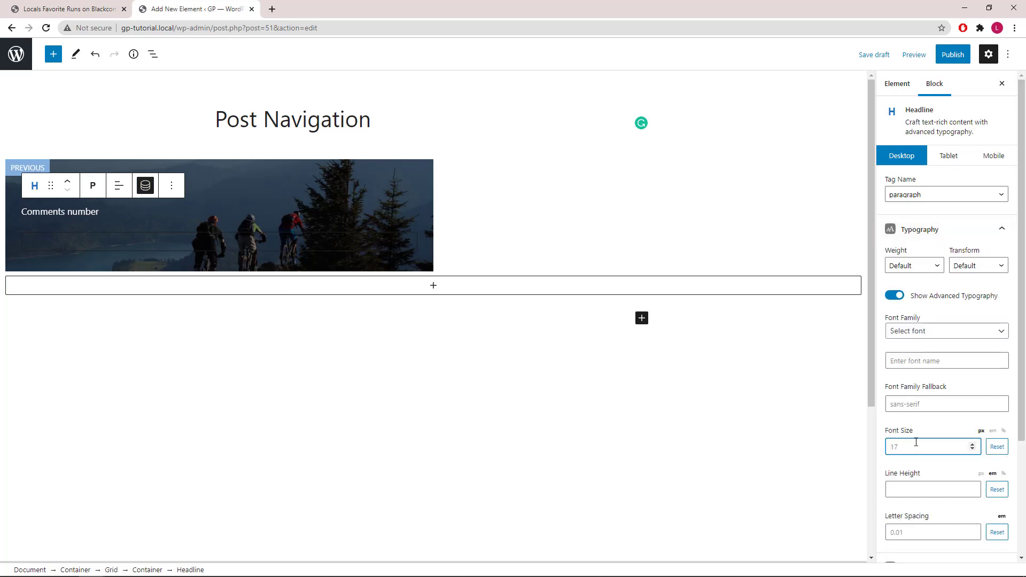
type("14")
left_click(1002, 230)
left_click(1002, 257)
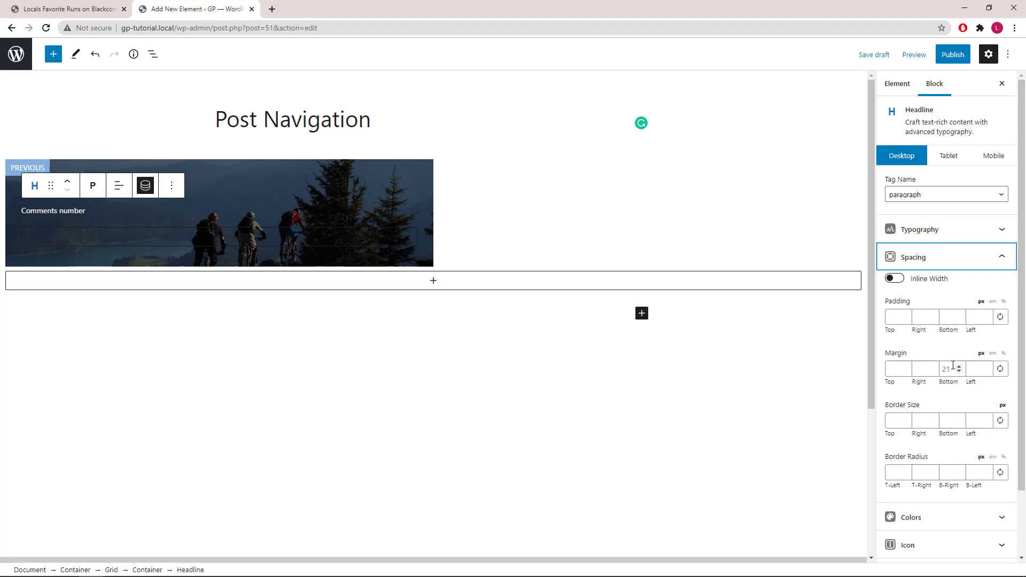
left_click(953, 369)
type("21")
left_click(1002, 257)
Add an envelope icon from the General set before the Comments number
left_click(1009, 313)
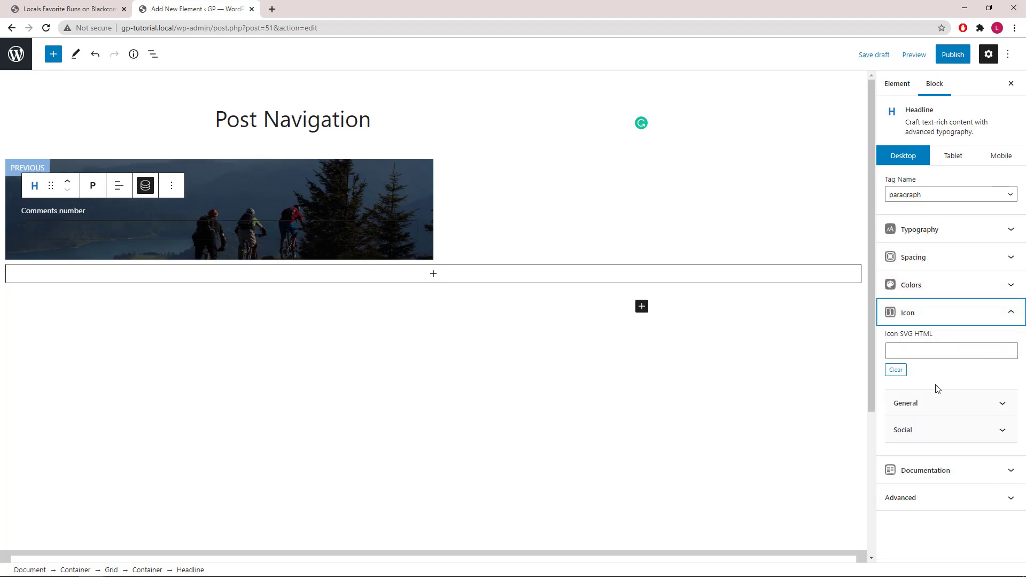
left_click(1002, 403)
left_click(919, 499)
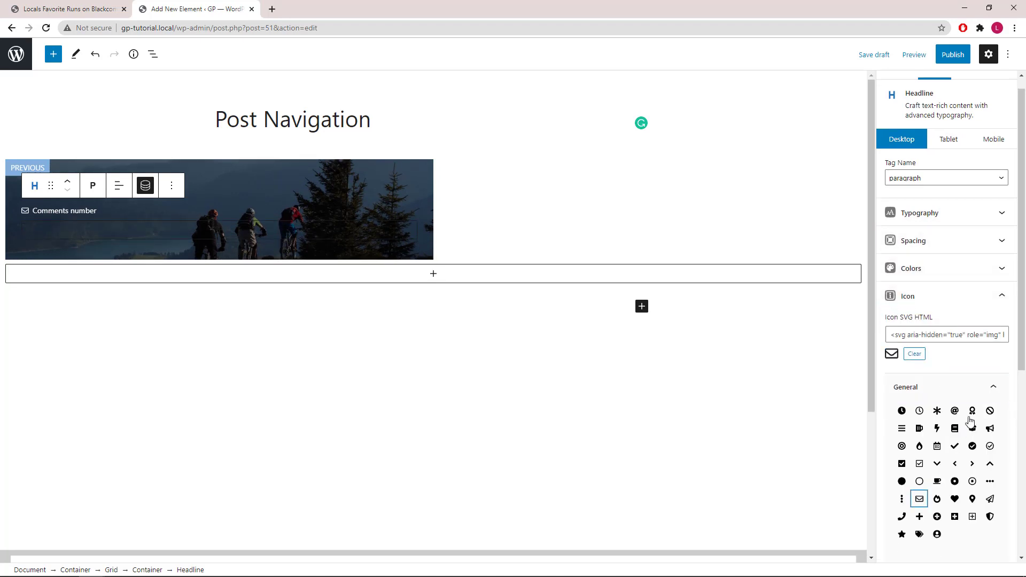
left_click(1002, 299)
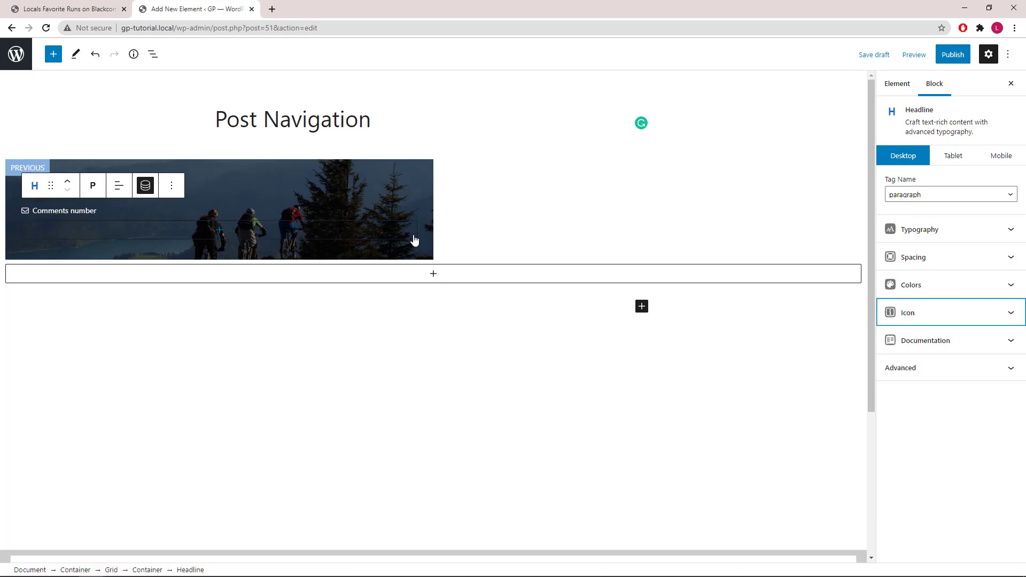
Duplicate the inner card Container from List View so a copy sits beside it
left_click(151, 56)
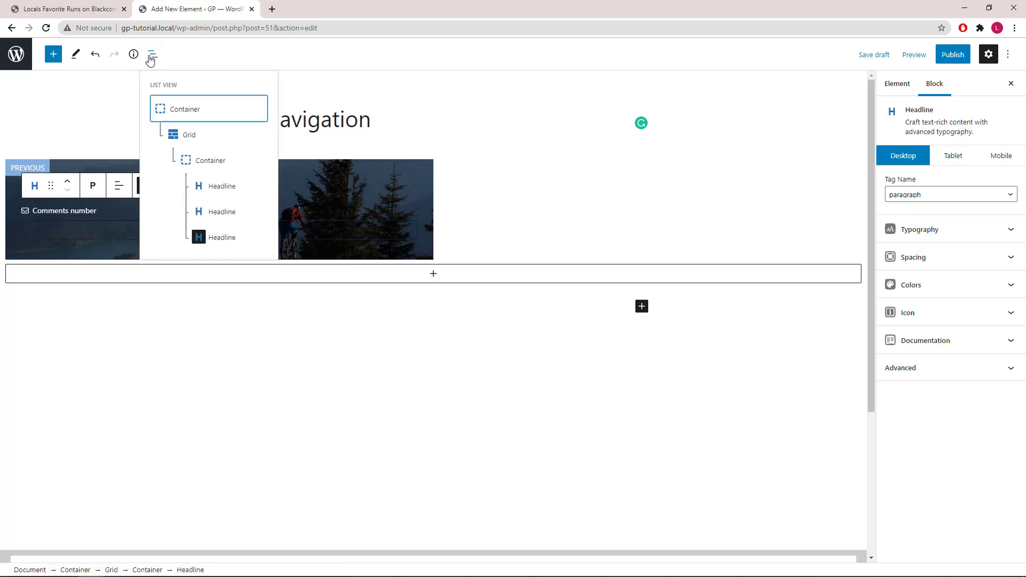
left_click(208, 166)
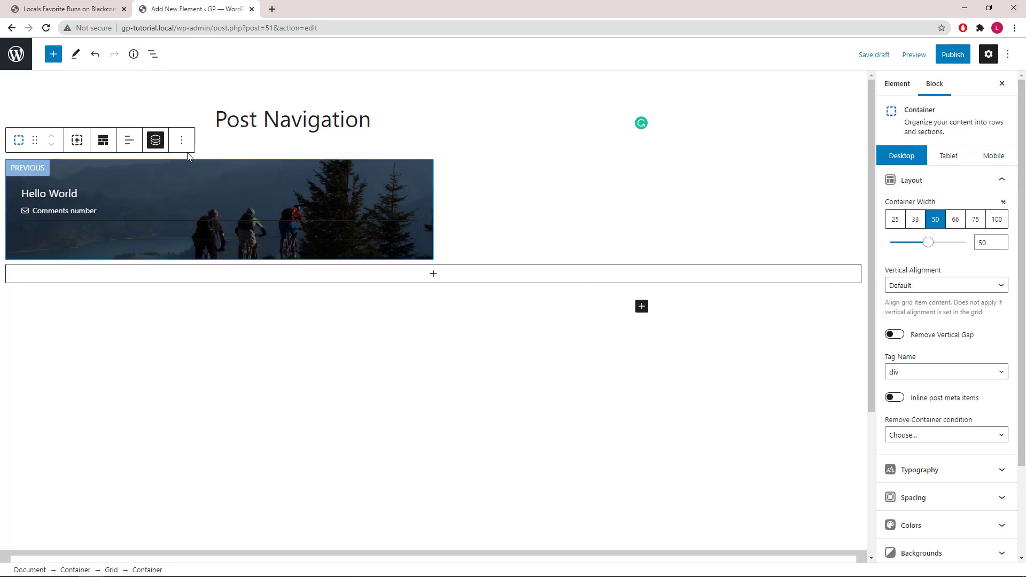
left_click(182, 140)
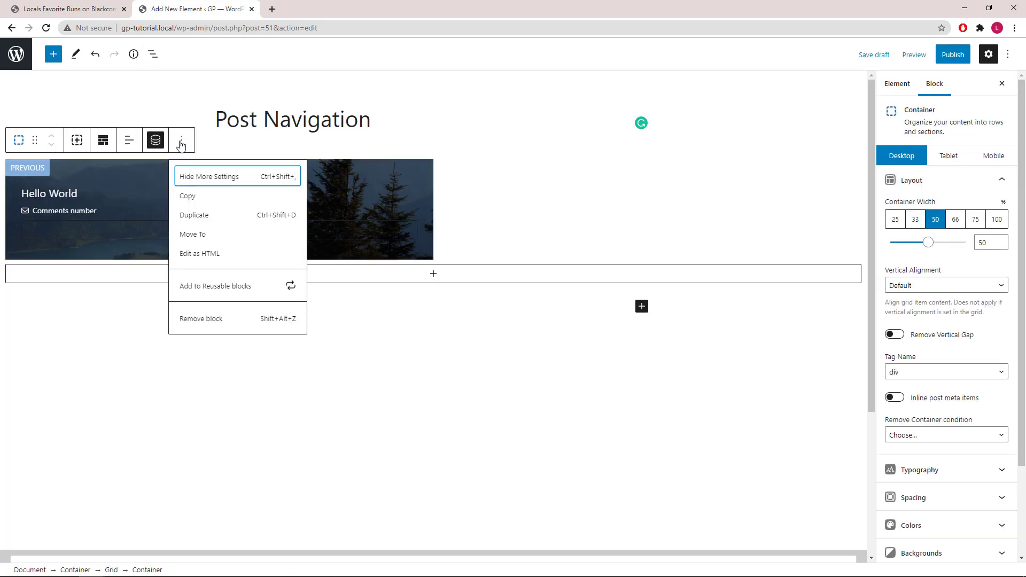
left_click(211, 215)
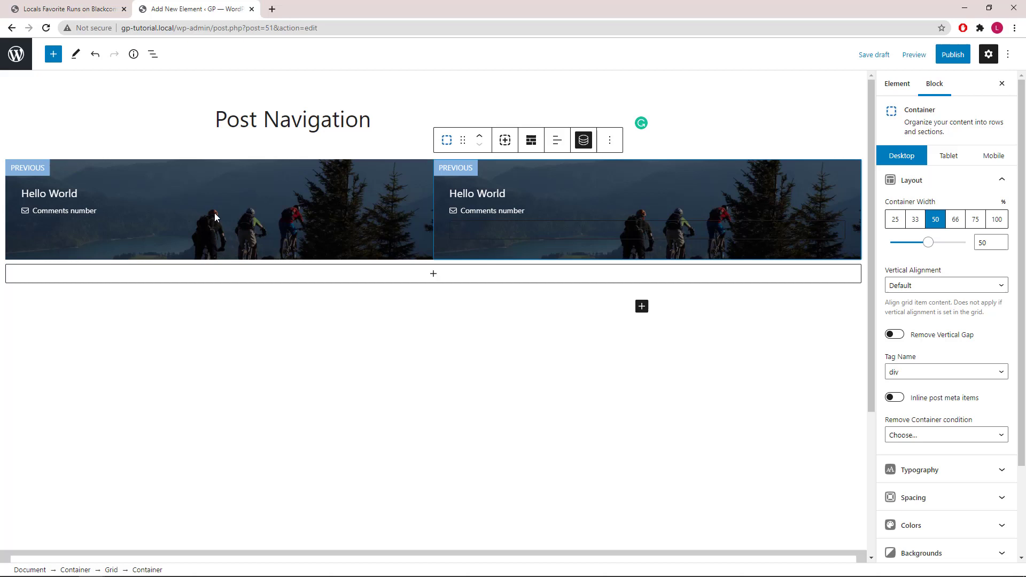
Set the copy's dynamic background to the next post's featured image and right-align its text
left_click(583, 142)
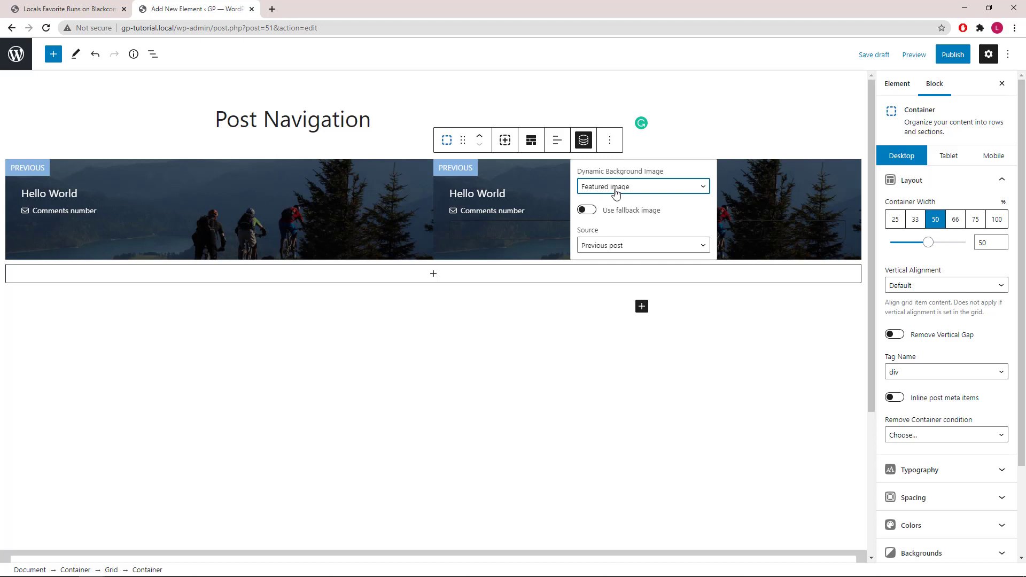
left_click(657, 246)
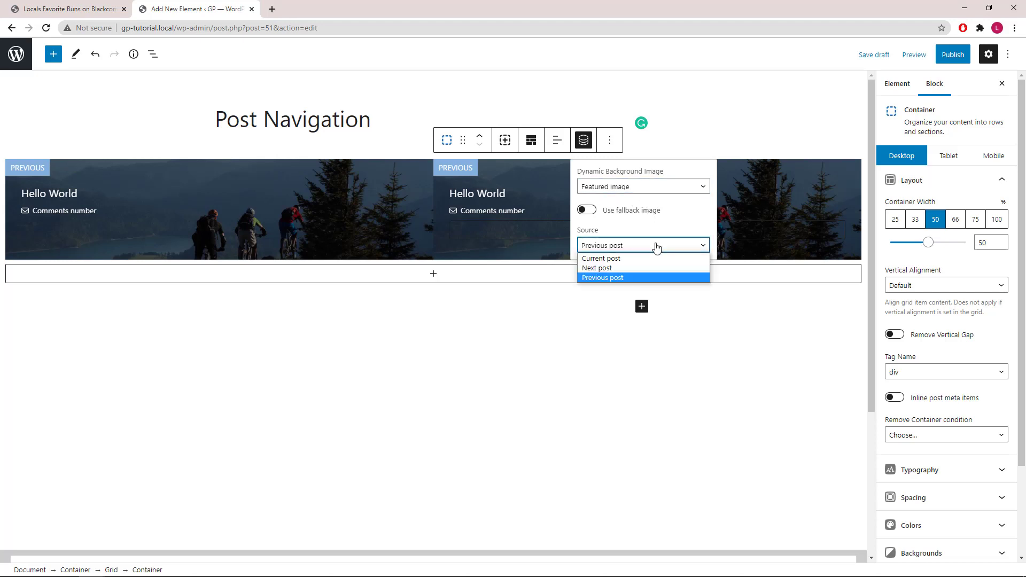
left_click(632, 273)
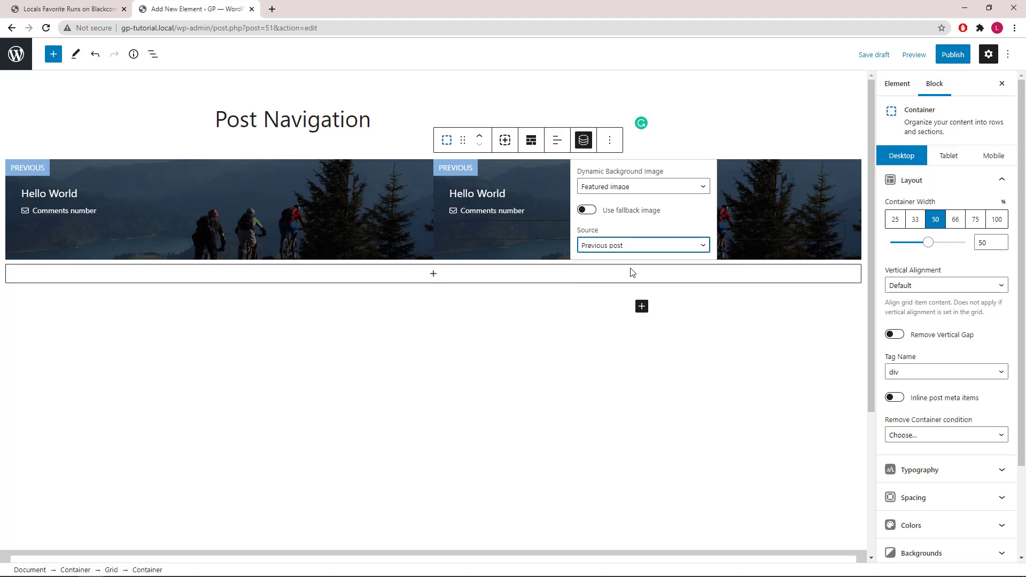
left_click(584, 144)
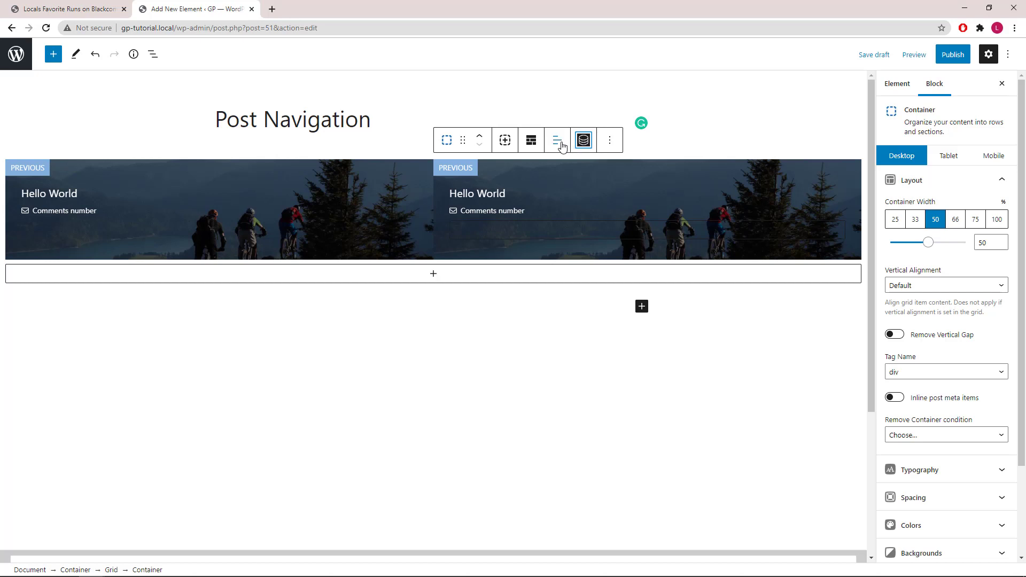
left_click(560, 143)
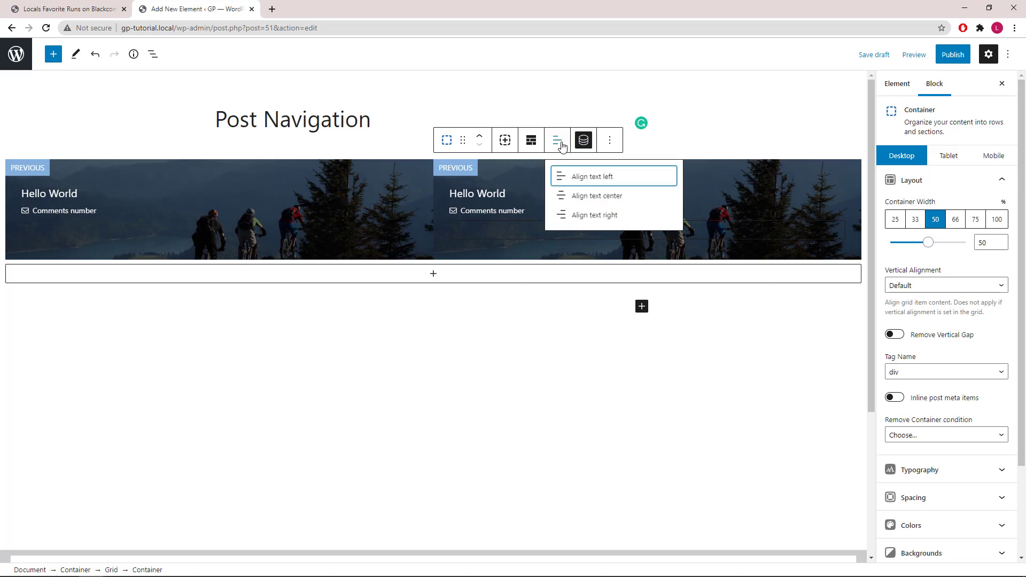
left_click(592, 215)
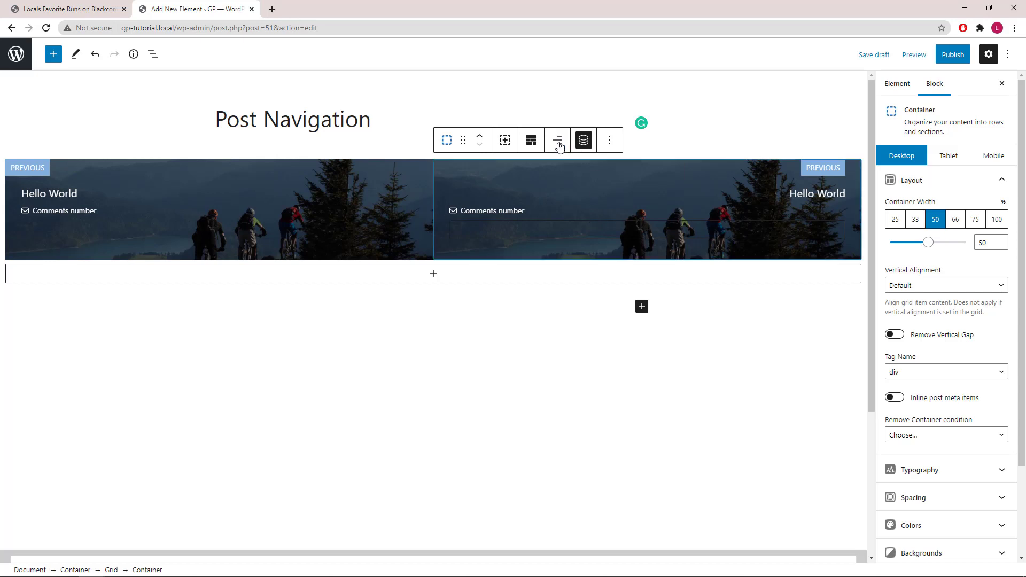
Replace PREVIOUS with NEXT in the right card's label
left_click(813, 168)
double_click(813, 168)
right_click(815, 168)
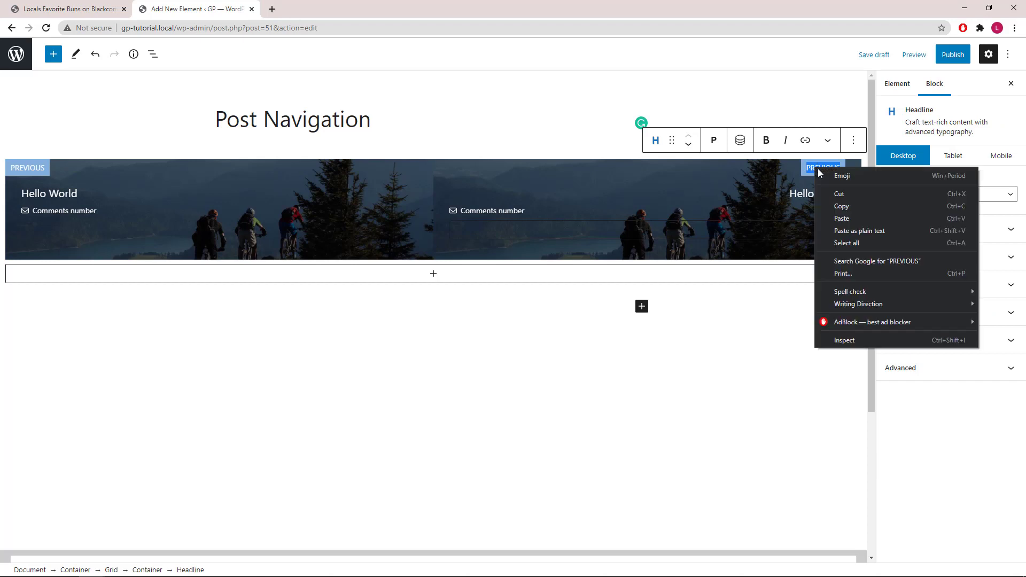
left_click(846, 230)
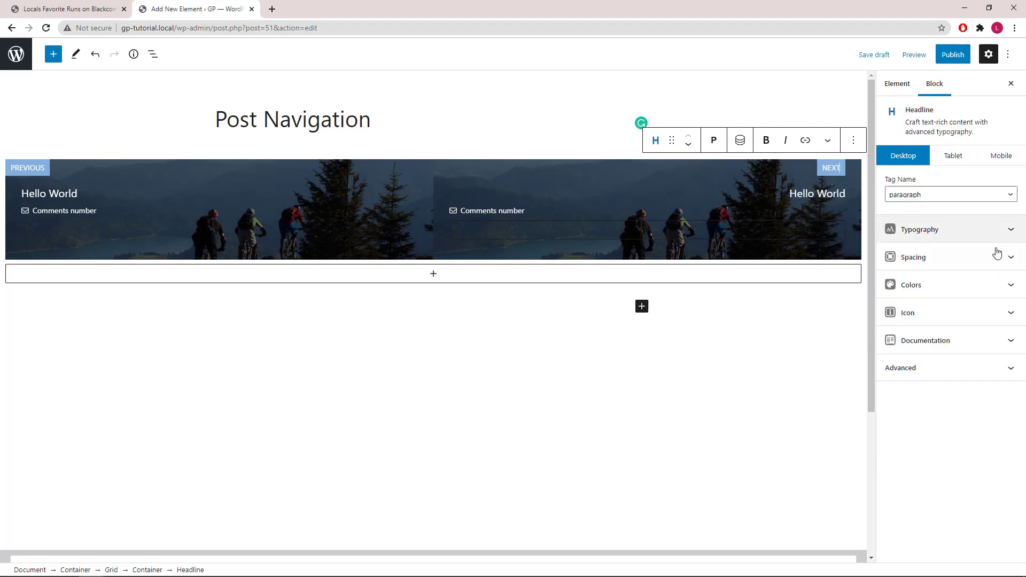
Move the label's -30 margin from the left side to the right side
left_click(1011, 258)
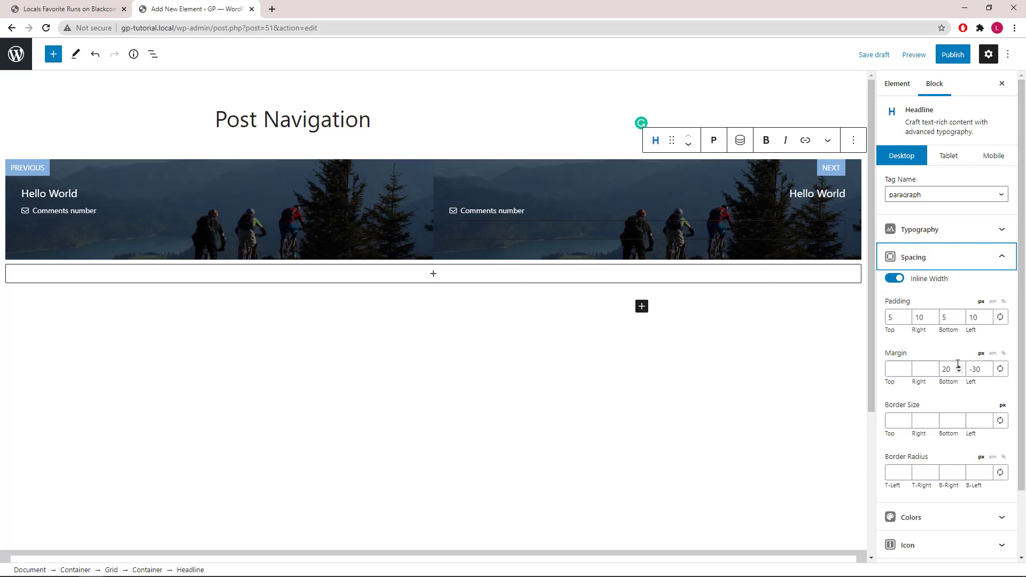
left_click(977, 369)
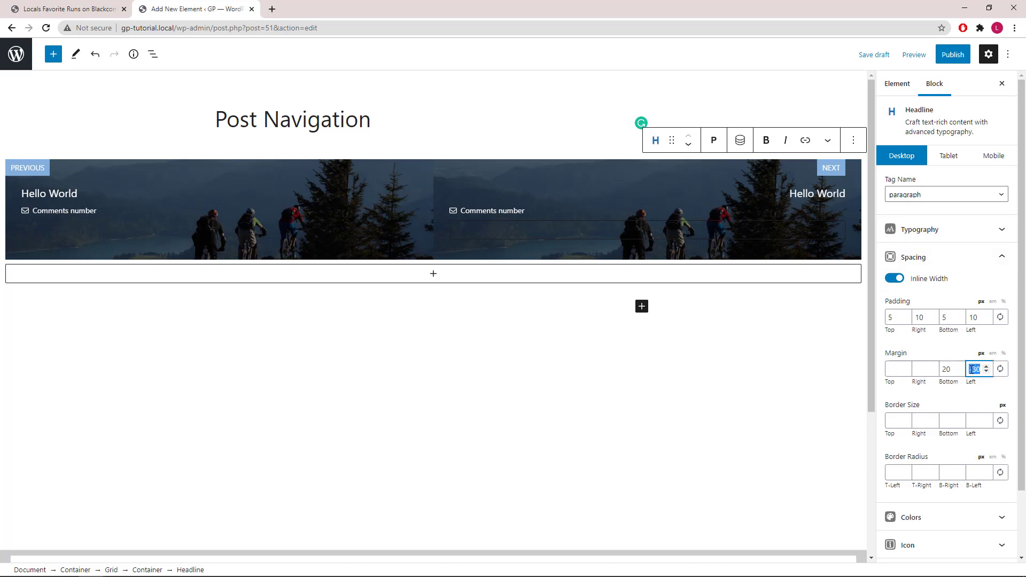
key("BackSpace")
left_click(919, 369)
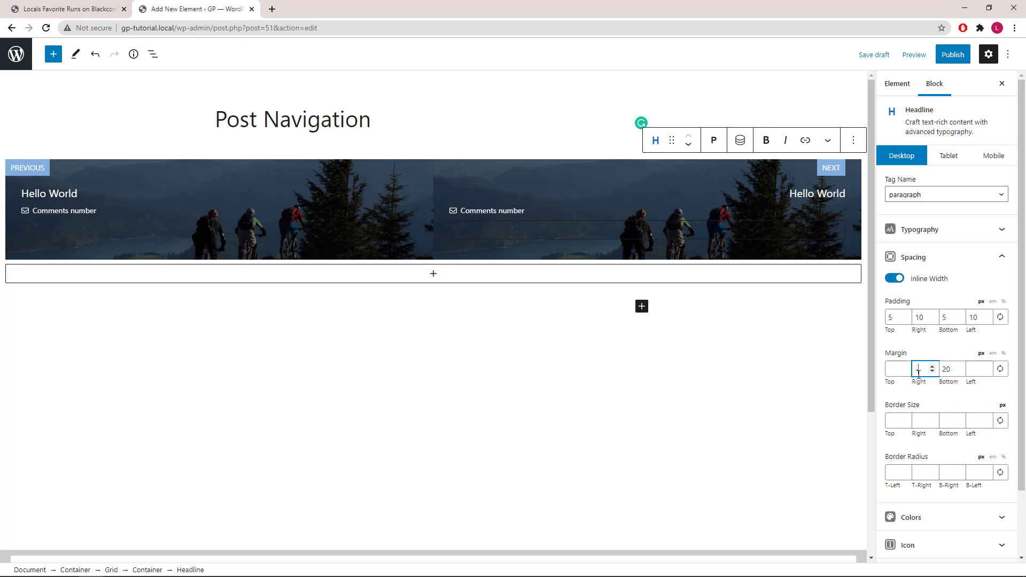
type("-30")
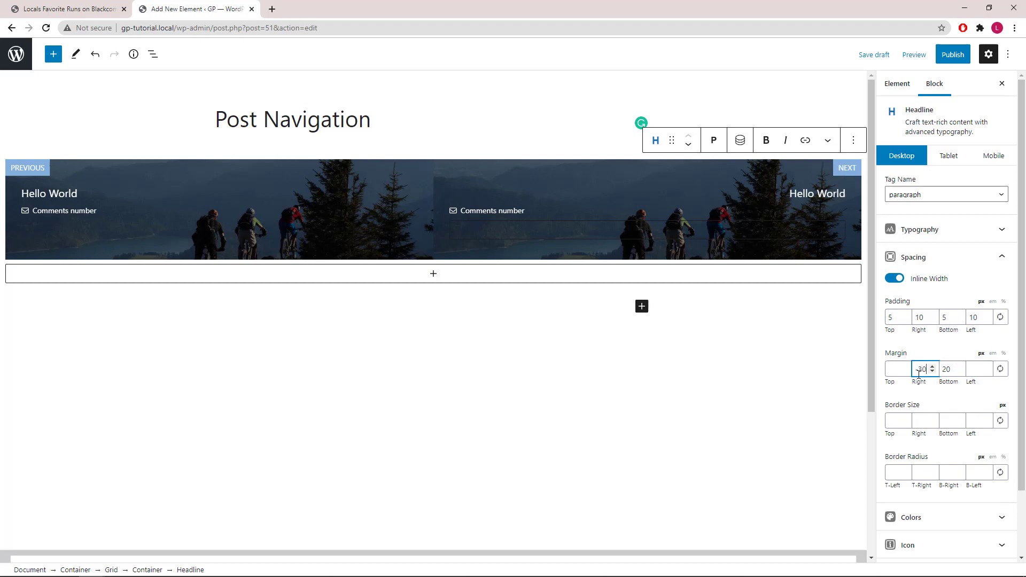
left_click(1001, 265)
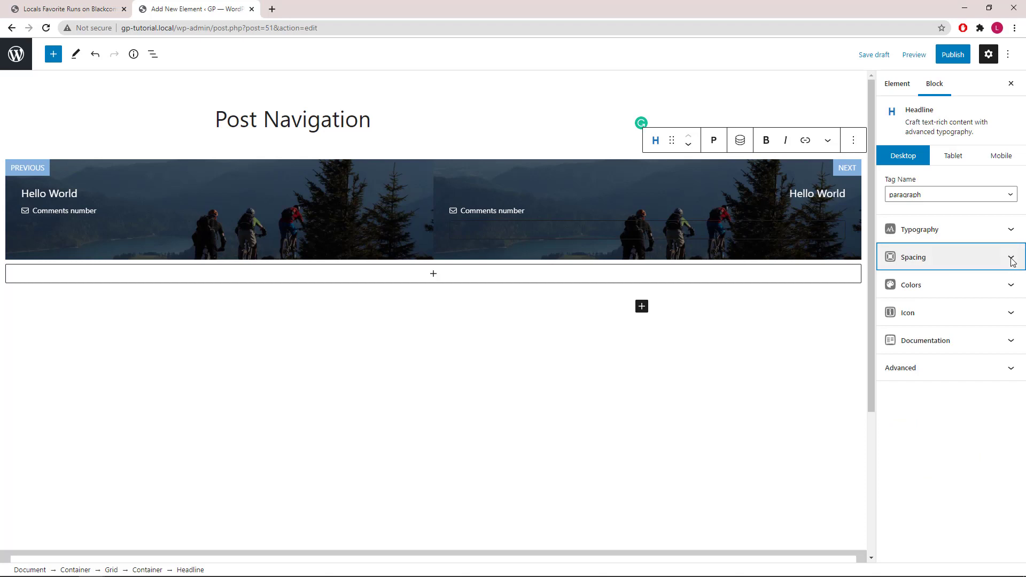
Set the right card's title dynamic source to the next post
left_click(951, 194)
left_click(951, 229)
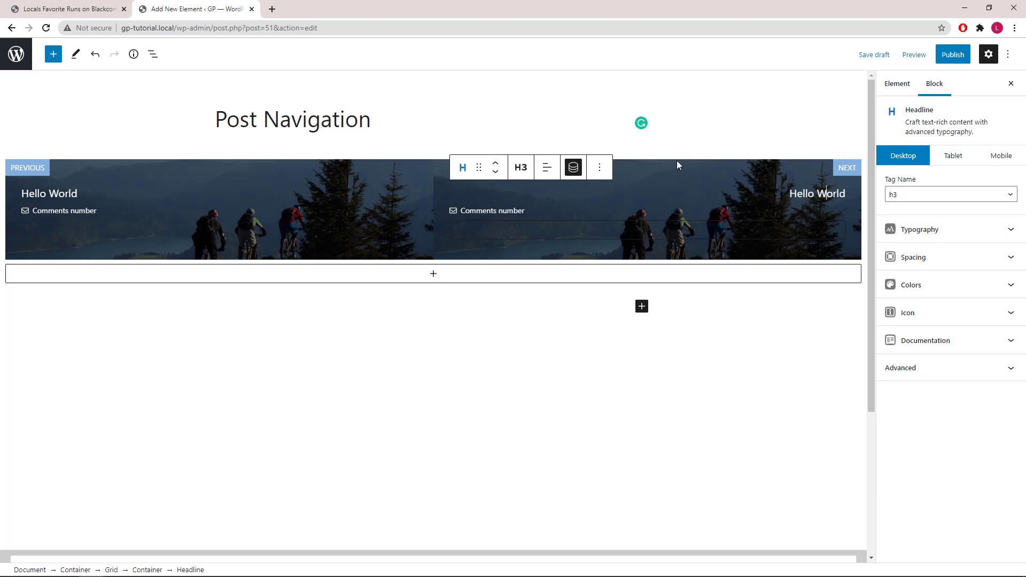
left_click(572, 168)
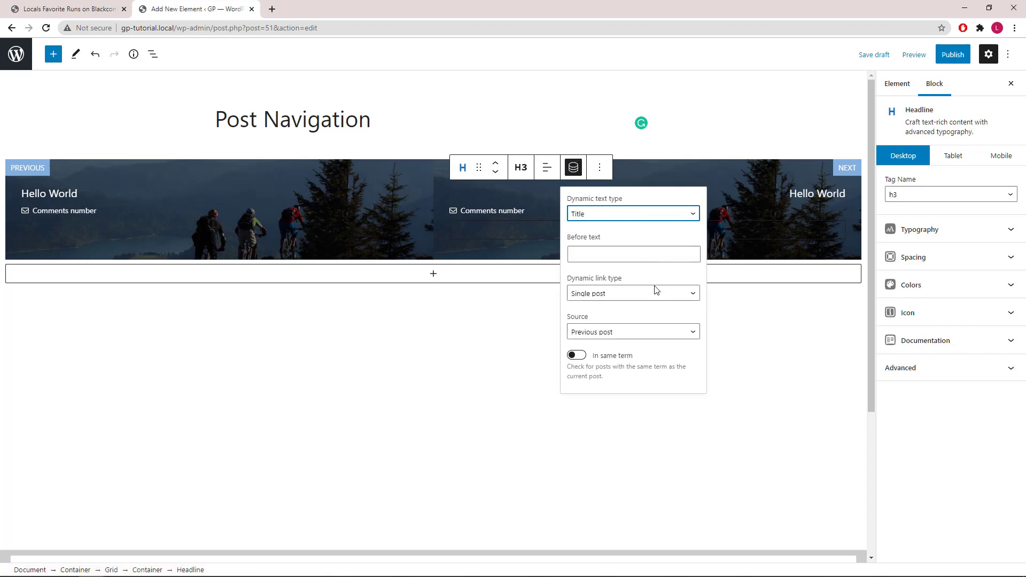
left_click(656, 333)
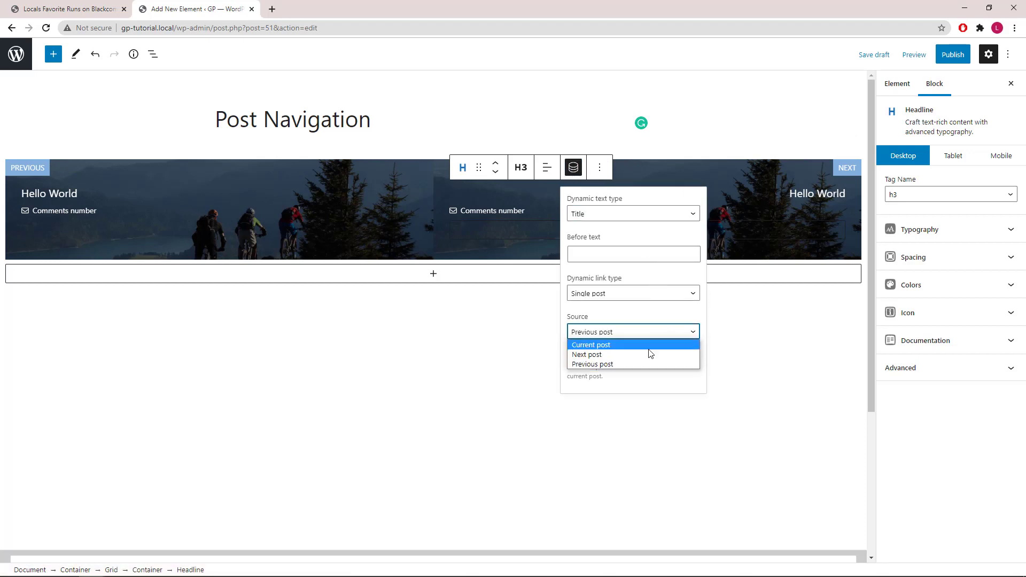
left_click(648, 355)
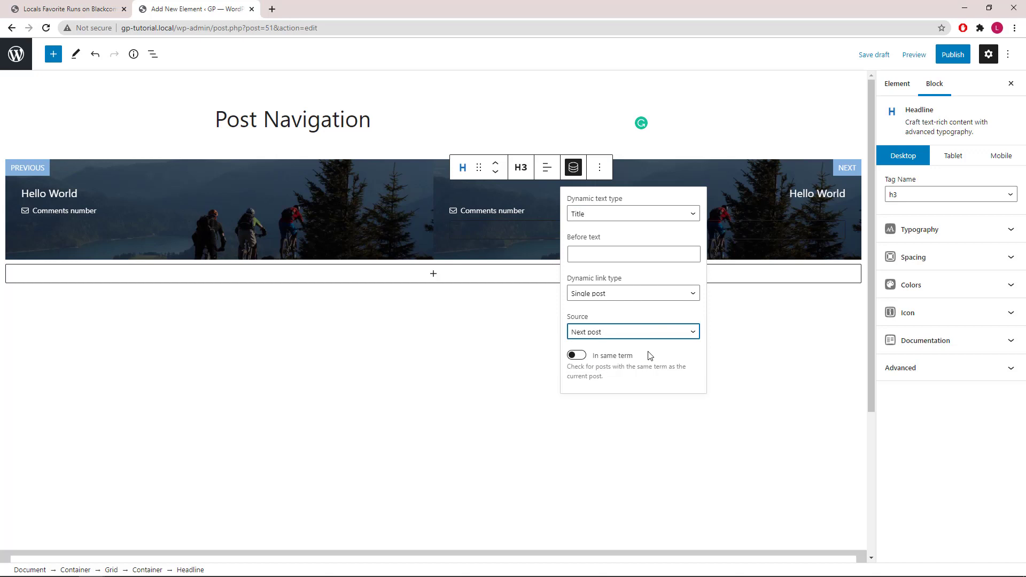
left_click(573, 169)
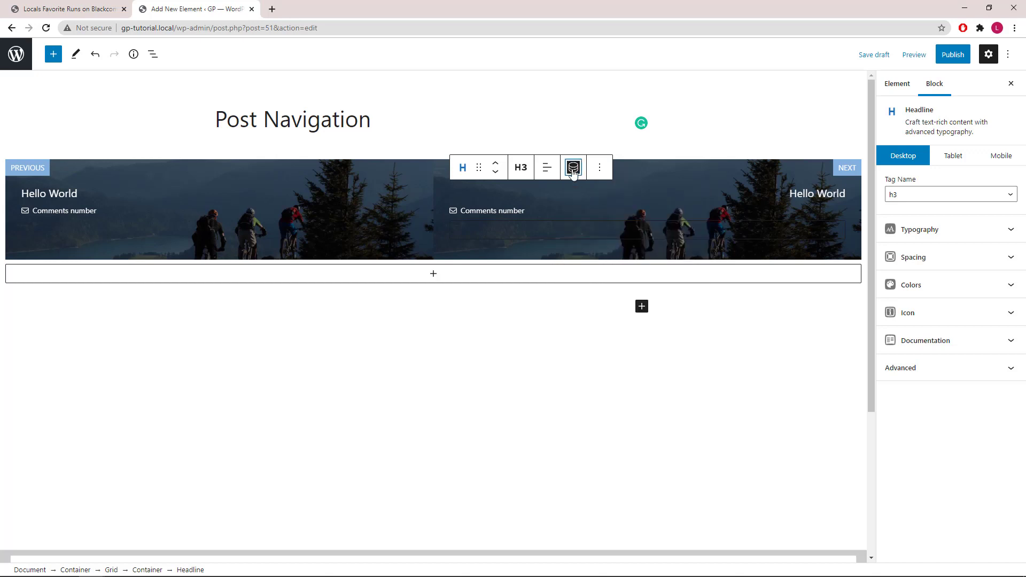
Make the comments line a P paragraph, sourced from the next post, aligned right
left_click(515, 210)
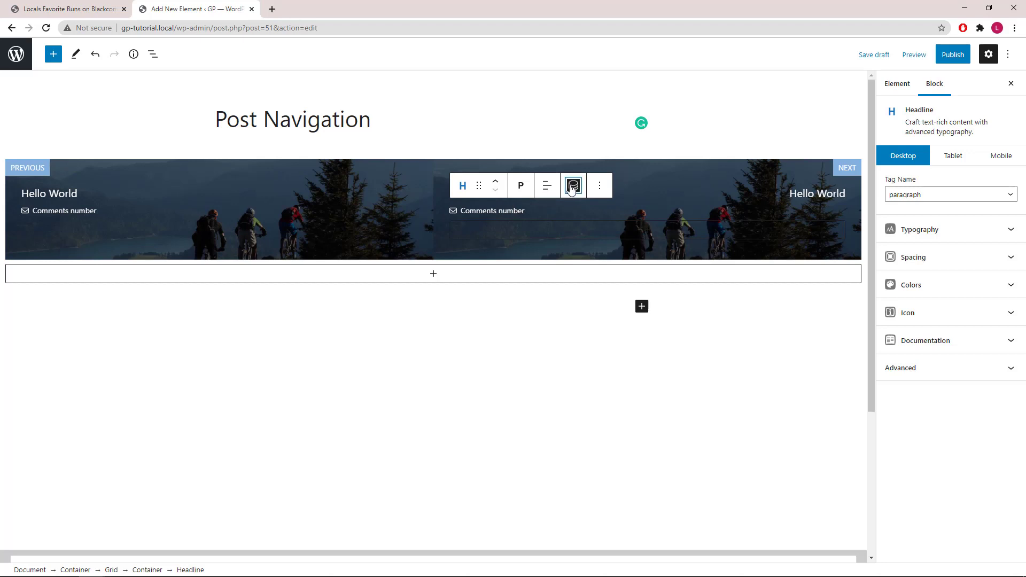
left_click(572, 187)
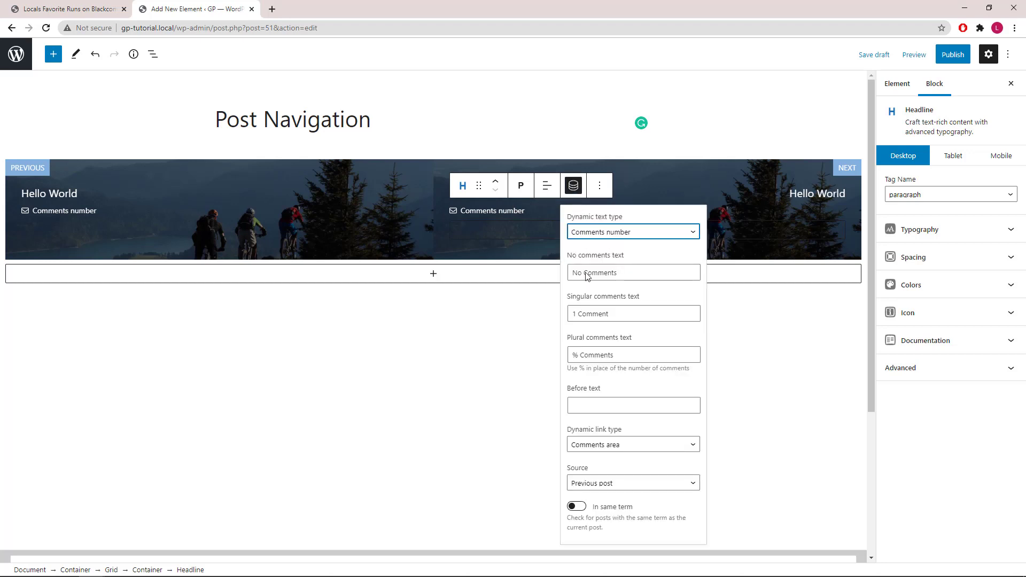
left_click(610, 483)
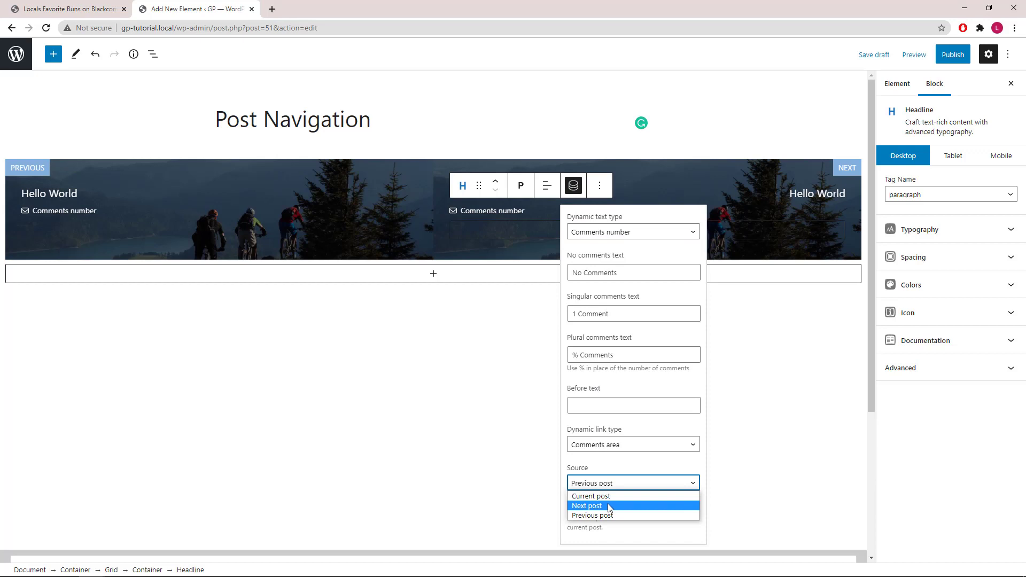
left_click(609, 506)
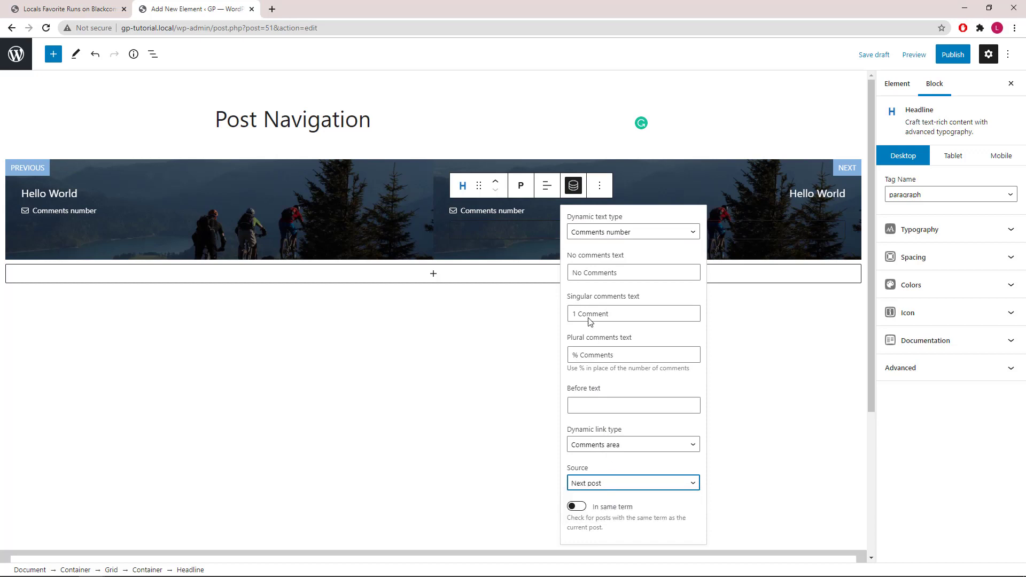
left_click(546, 185)
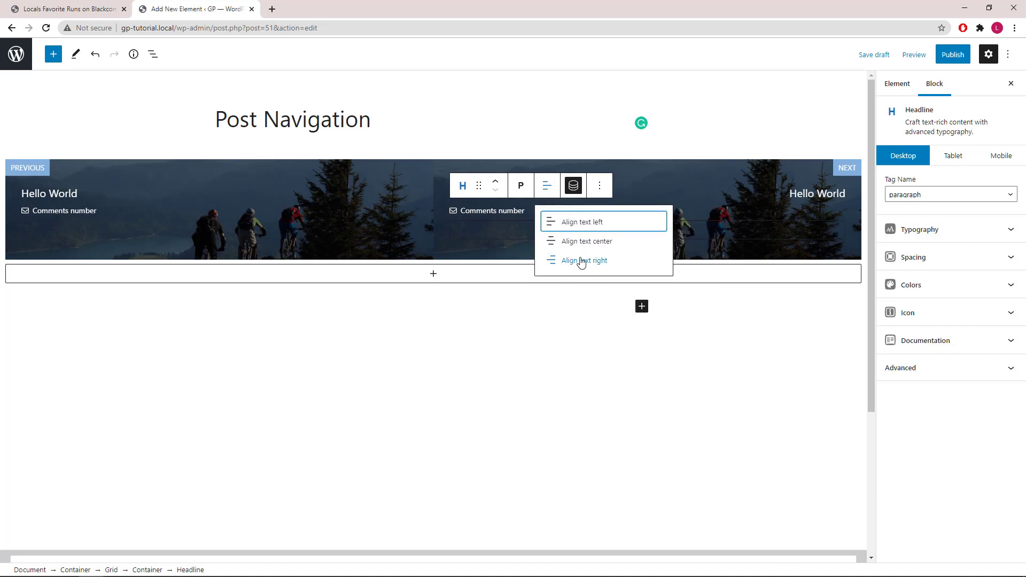
left_click(582, 262)
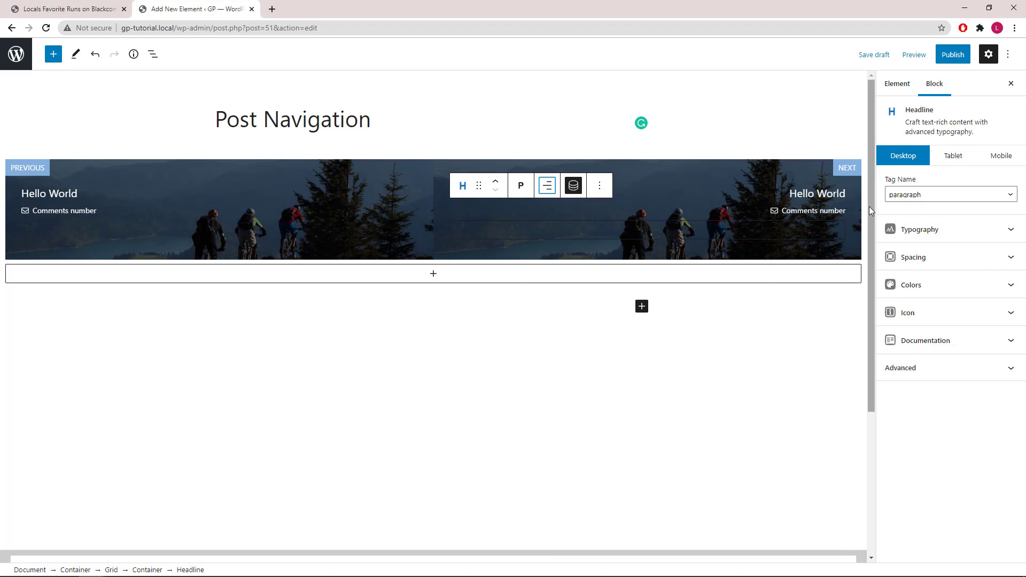
Set the Display Rules location to Post – All Posts and publish the element
scroll(869, 206, "down", 4)
left_click(309, 404)
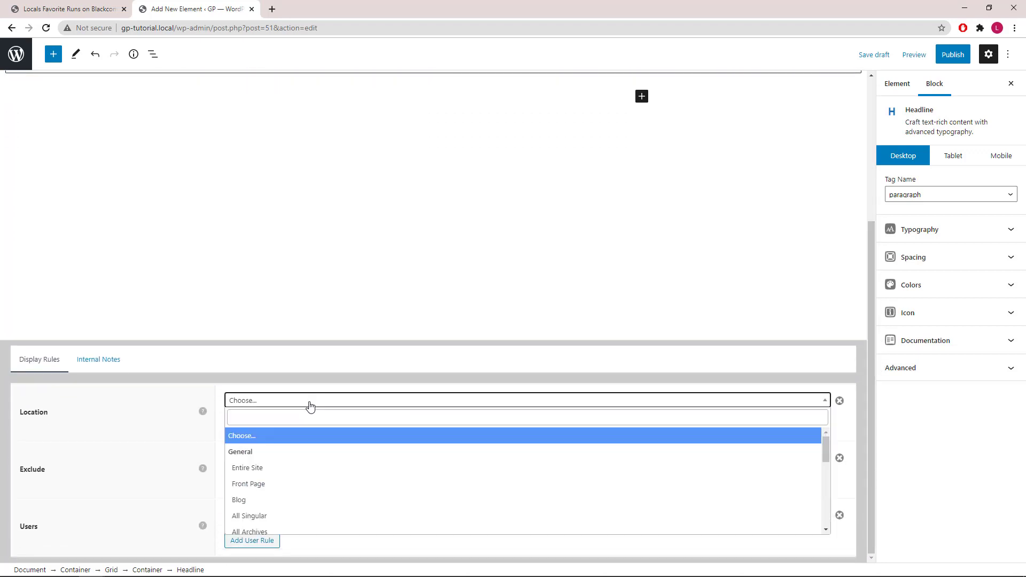
type("po")
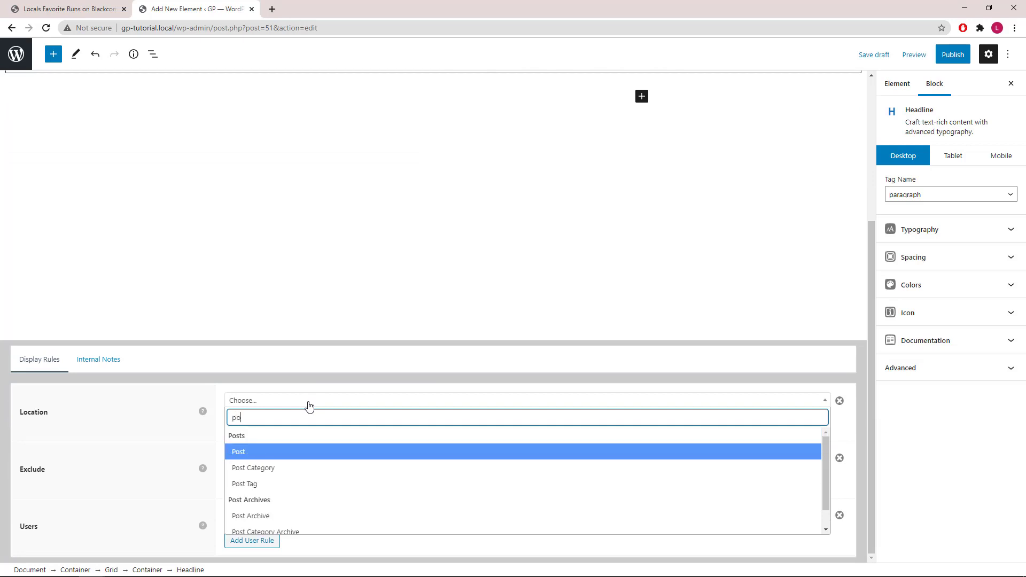
left_click(303, 453)
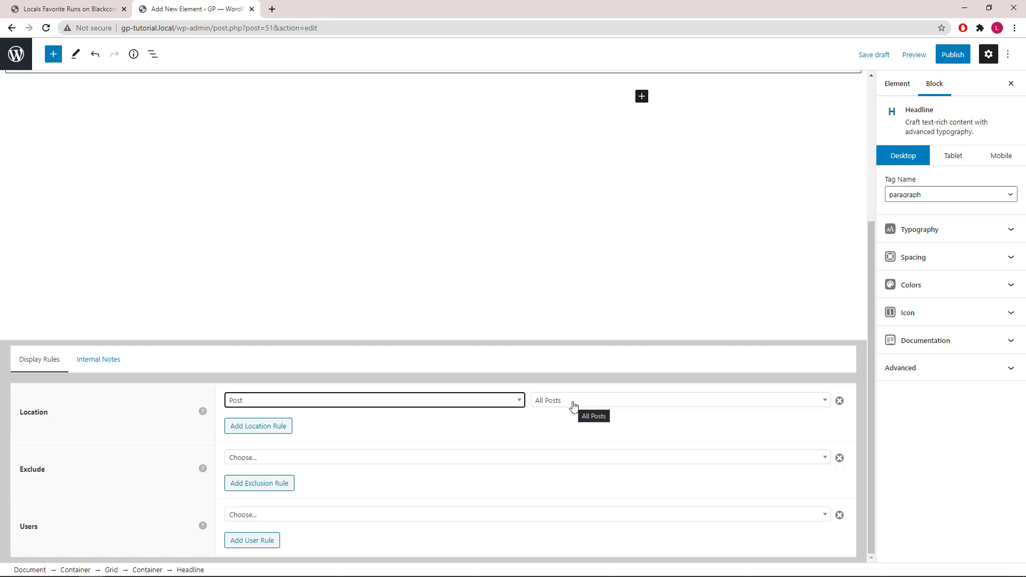
left_click(938, 59)
left_click(927, 59)
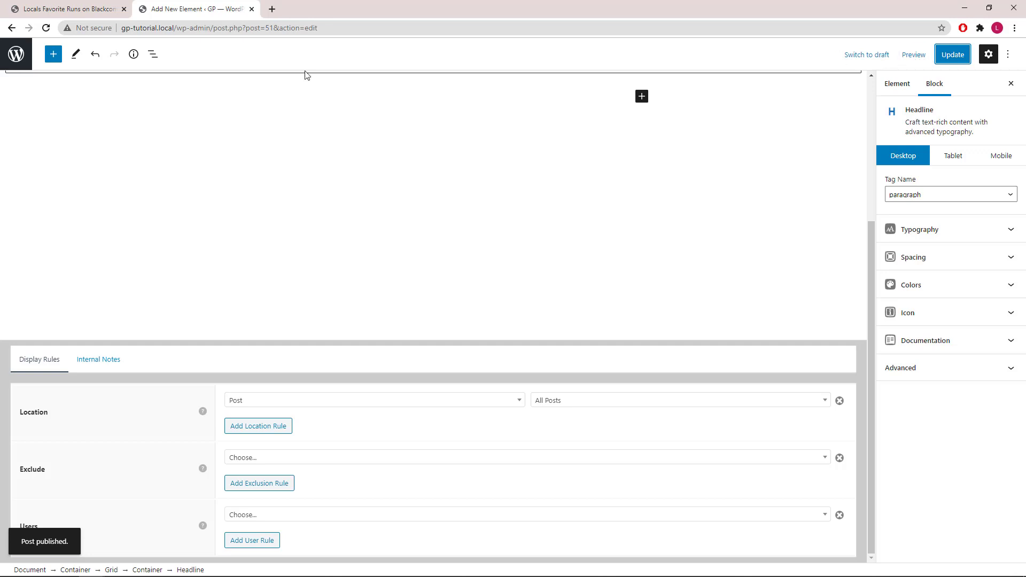
Open the admin in a new tab and visit the site's front end
middle_click(16, 54)
left_click(320, 8)
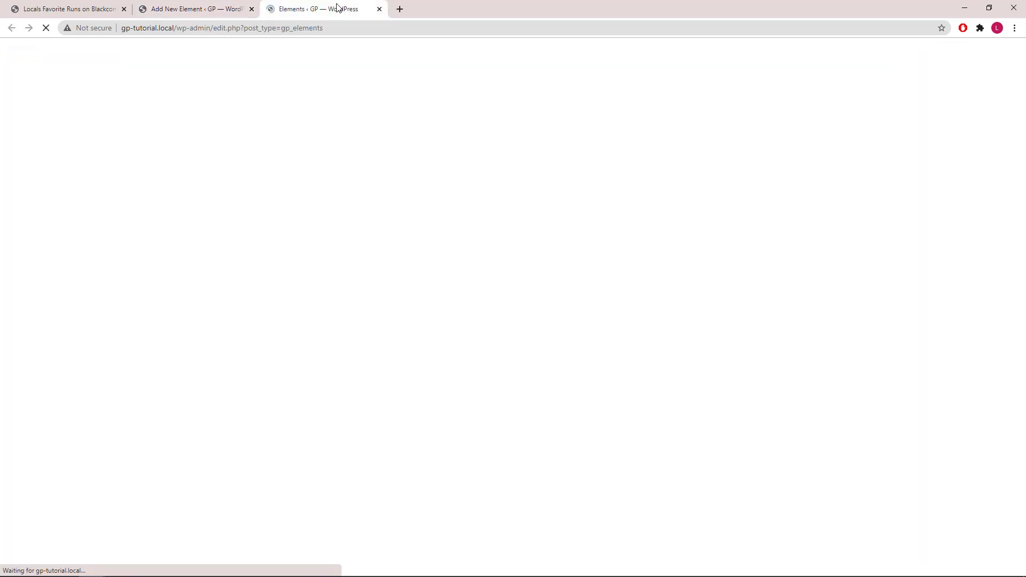
left_click(36, 63)
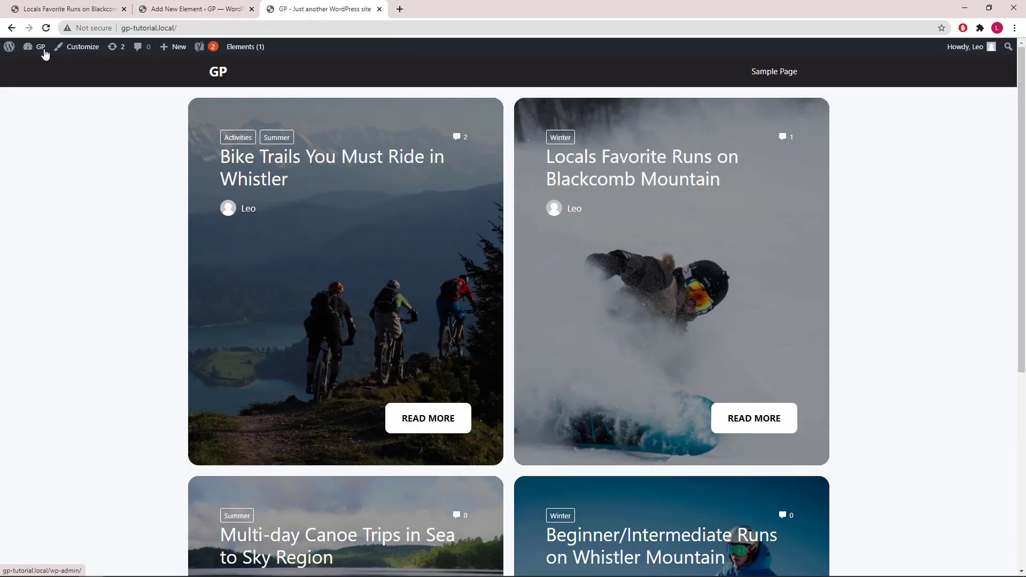
Open the Blackcomb Mountain post, follow its Previous card, and view the post navigation
left_click(750, 422)
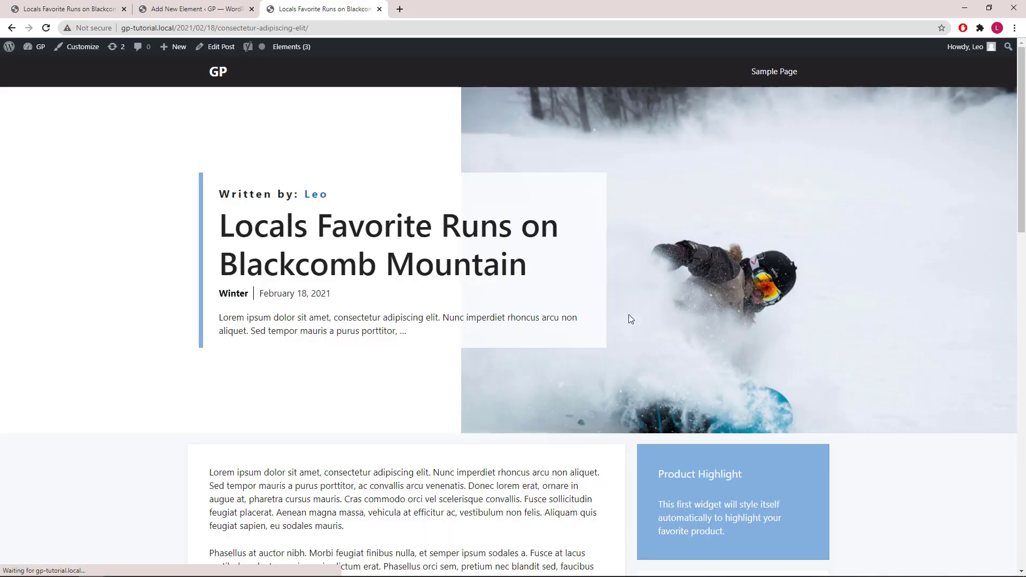
scroll(628, 320, "down", 10)
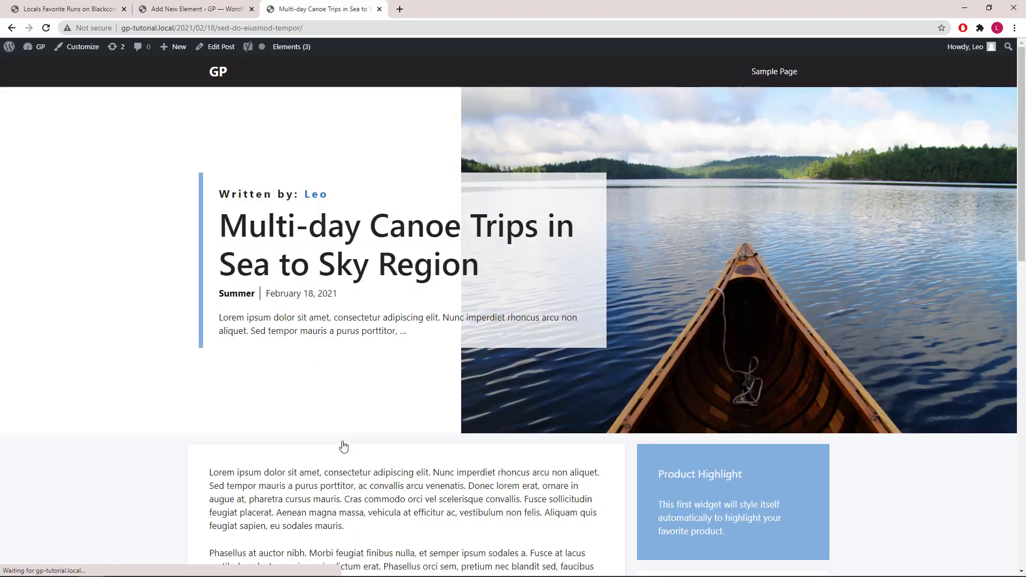
scroll(397, 403, "down", 6)
scroll(397, 403, "down", 5)
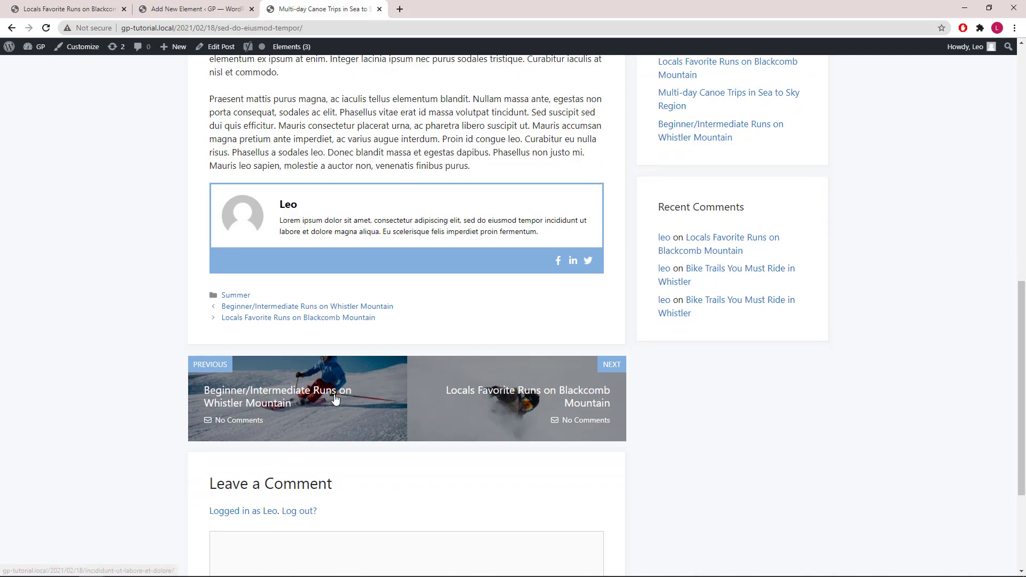
left_click(335, 400)
scroll(371, 388, "down", 11)
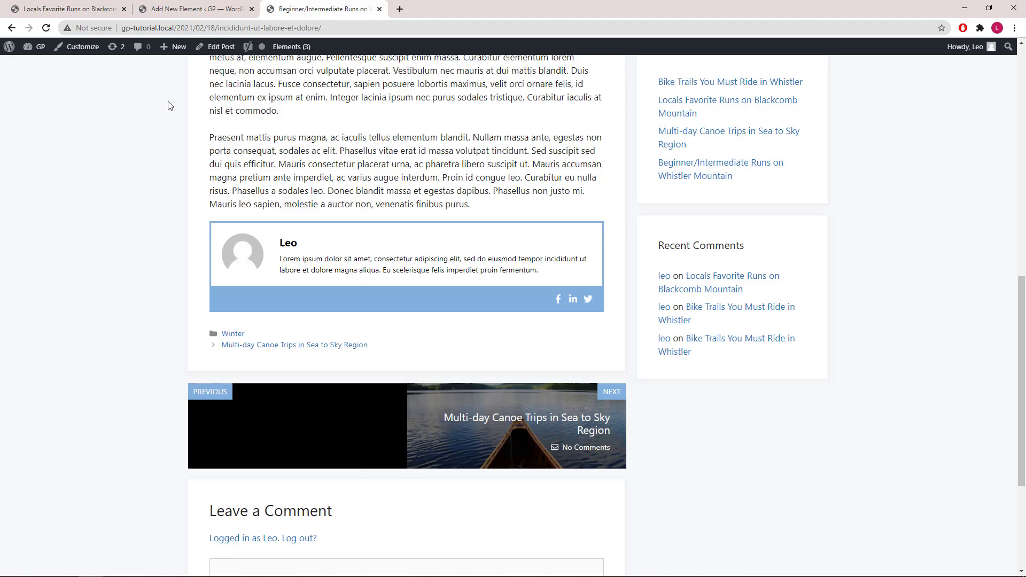
Set the previous-post container's Remove Container condition to No previous post
left_click(187, 8)
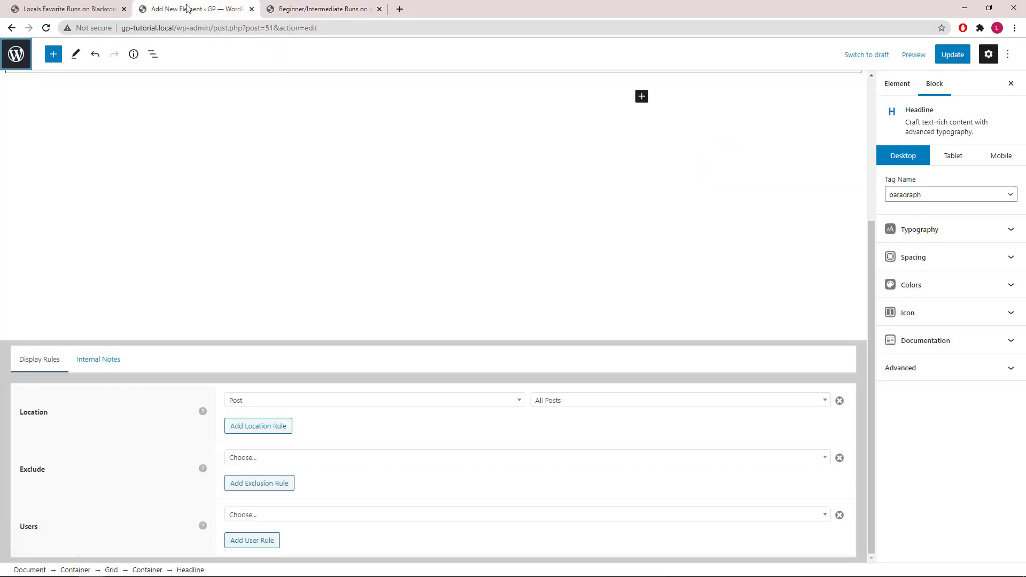
scroll(332, 260, "up", 4)
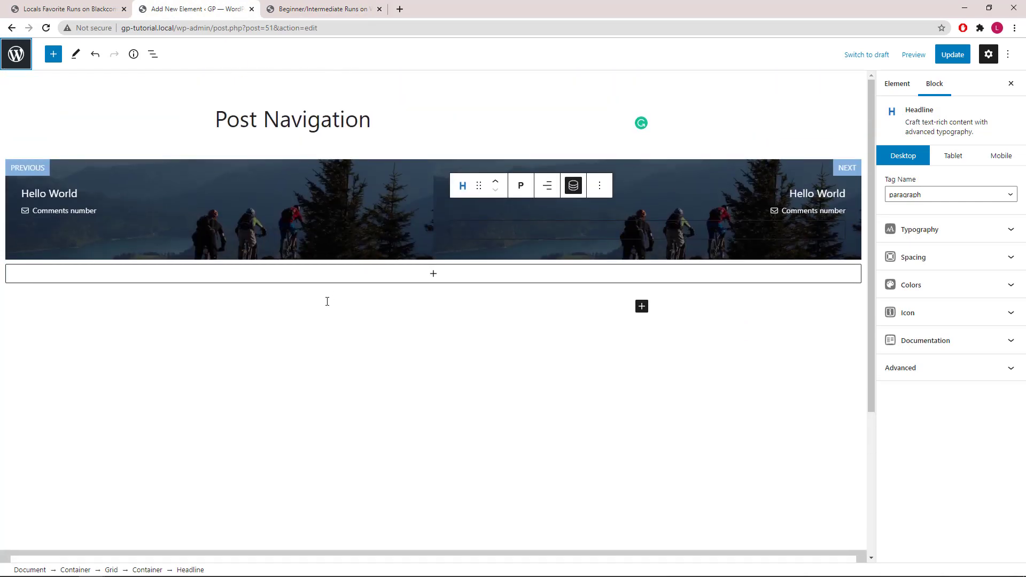
left_click(152, 54)
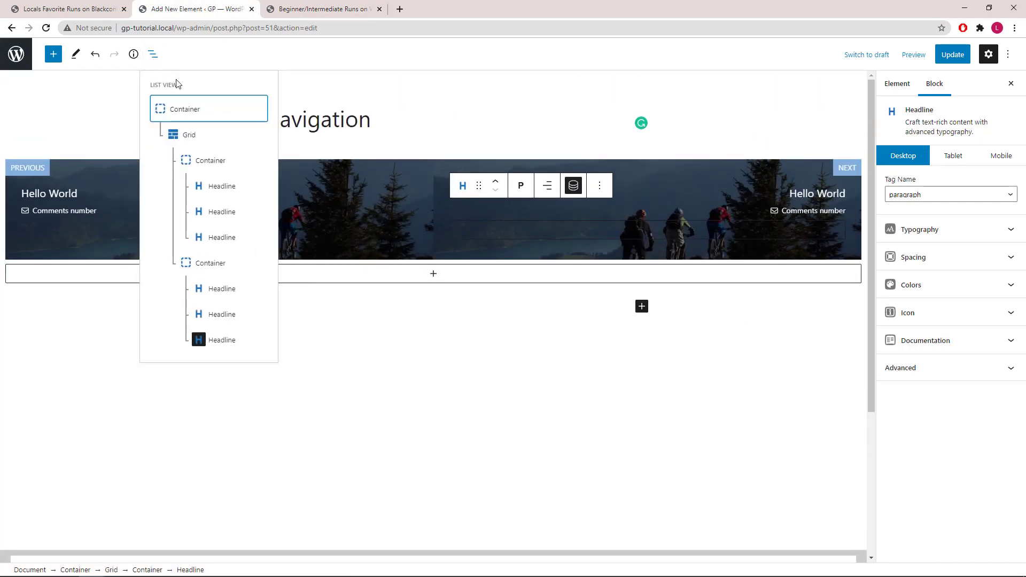
left_click(217, 161)
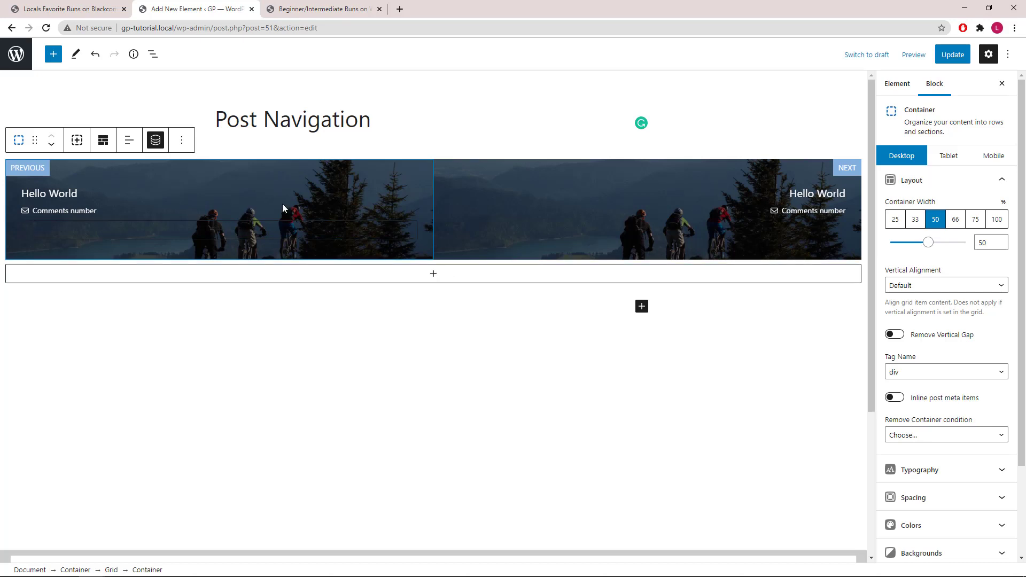
left_click(951, 436)
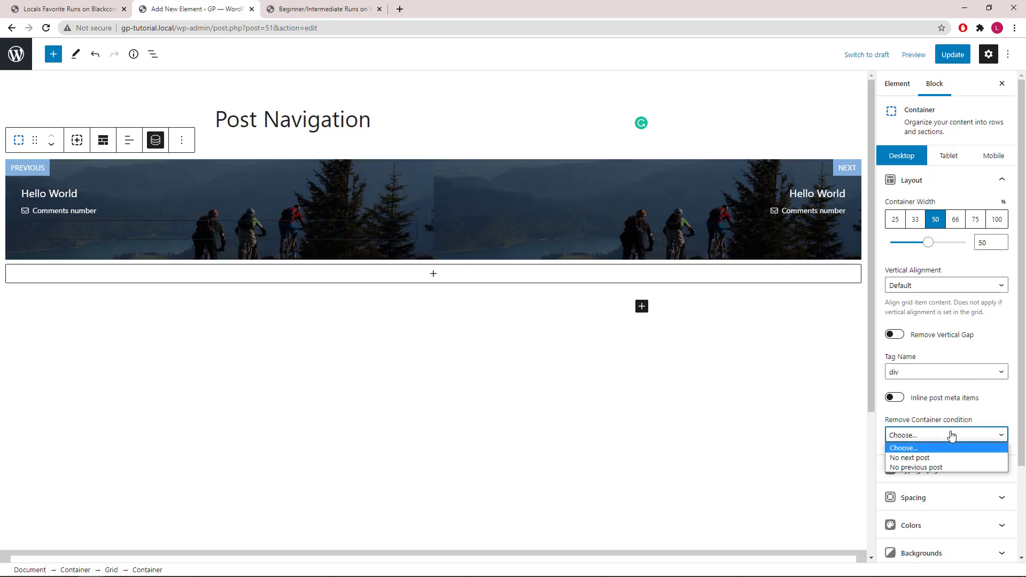
left_click(941, 468)
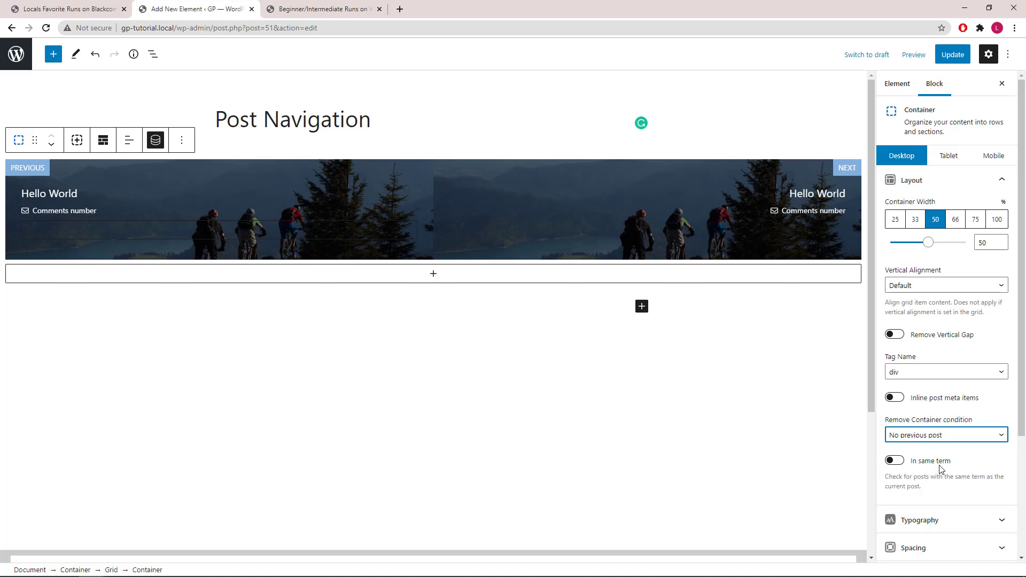
Set the next-post container to No next post, update, and reload the front-end post
left_click(155, 56)
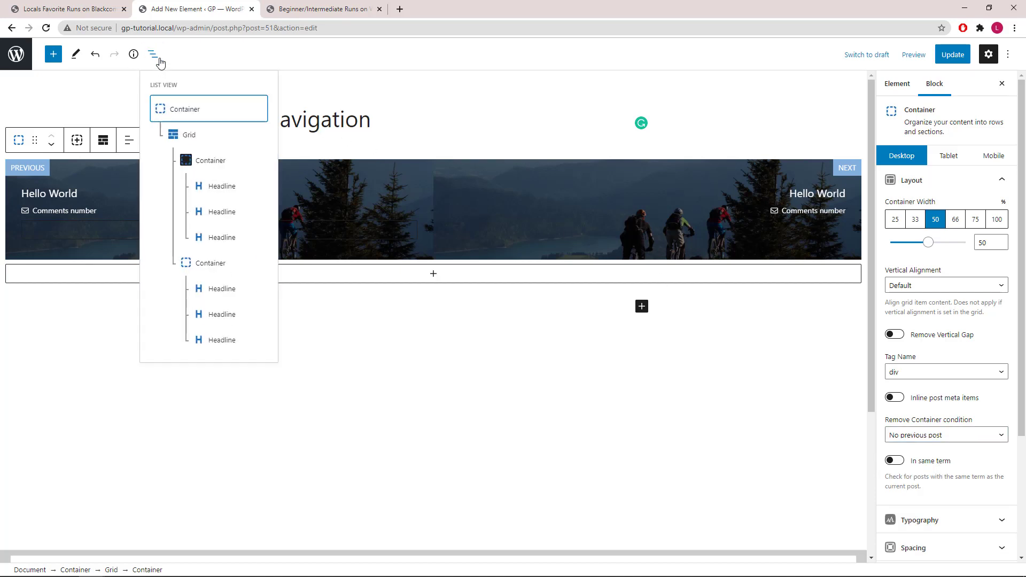
left_click(218, 267)
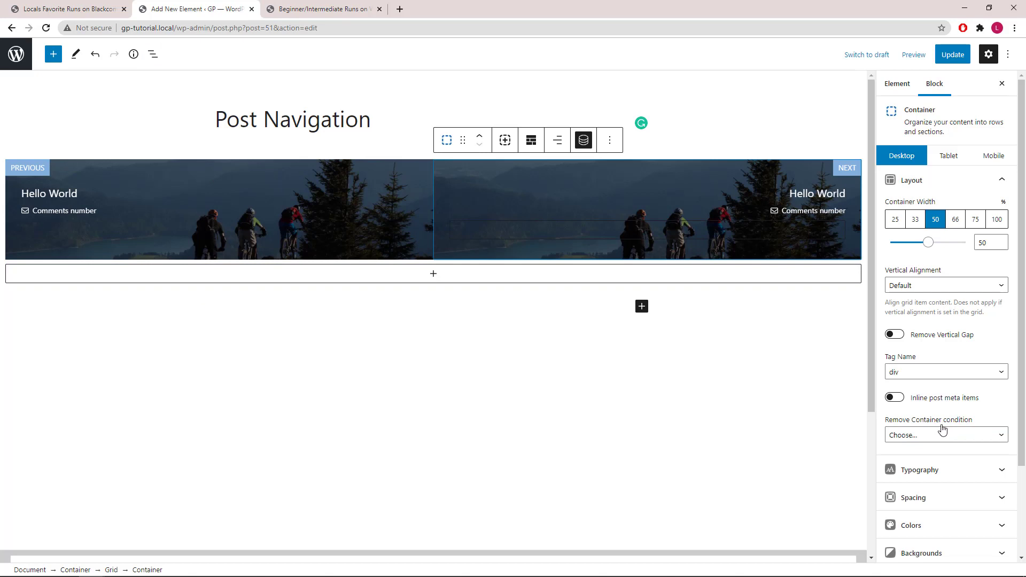
left_click(930, 435)
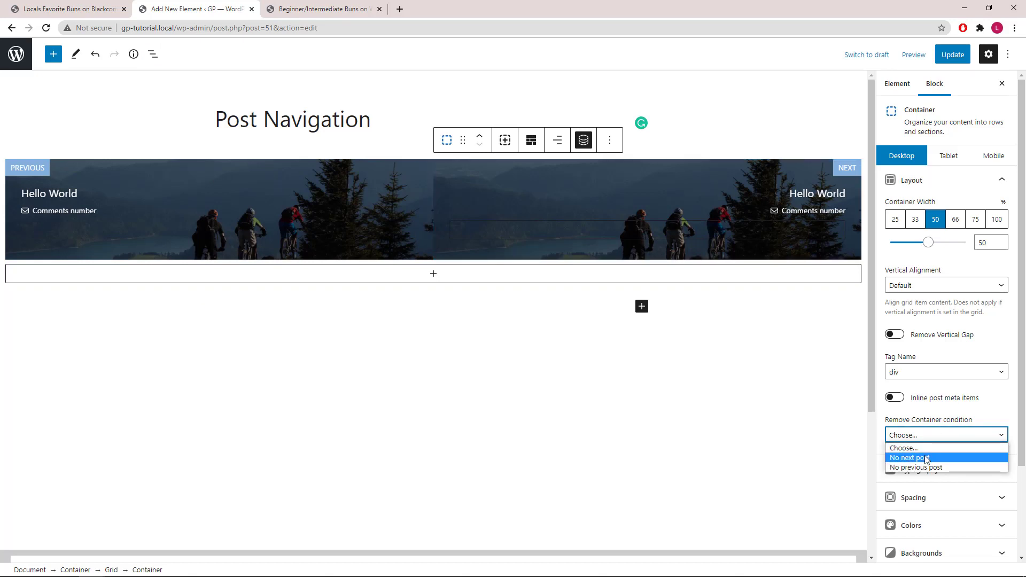
left_click(927, 459)
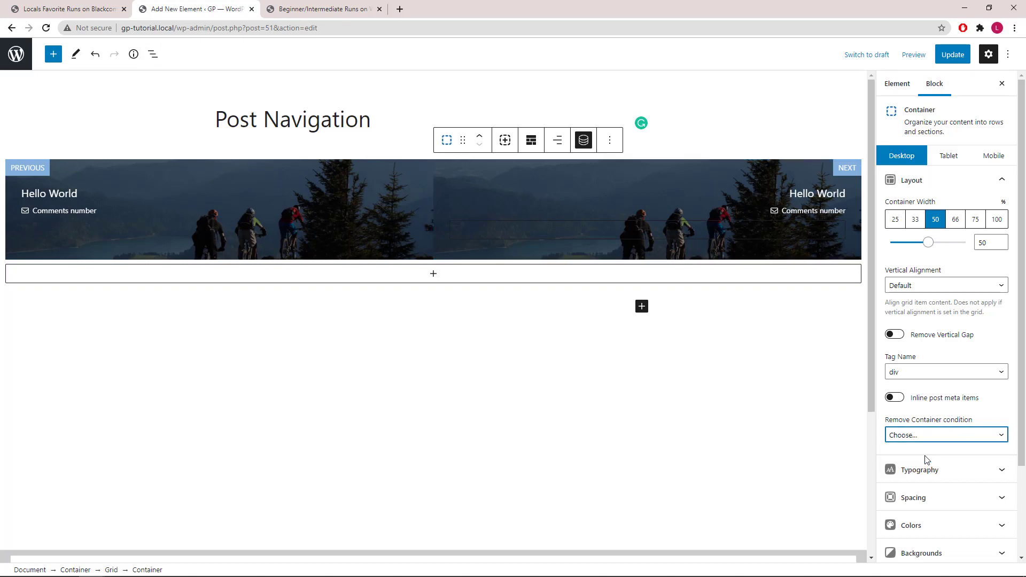
left_click(950, 58)
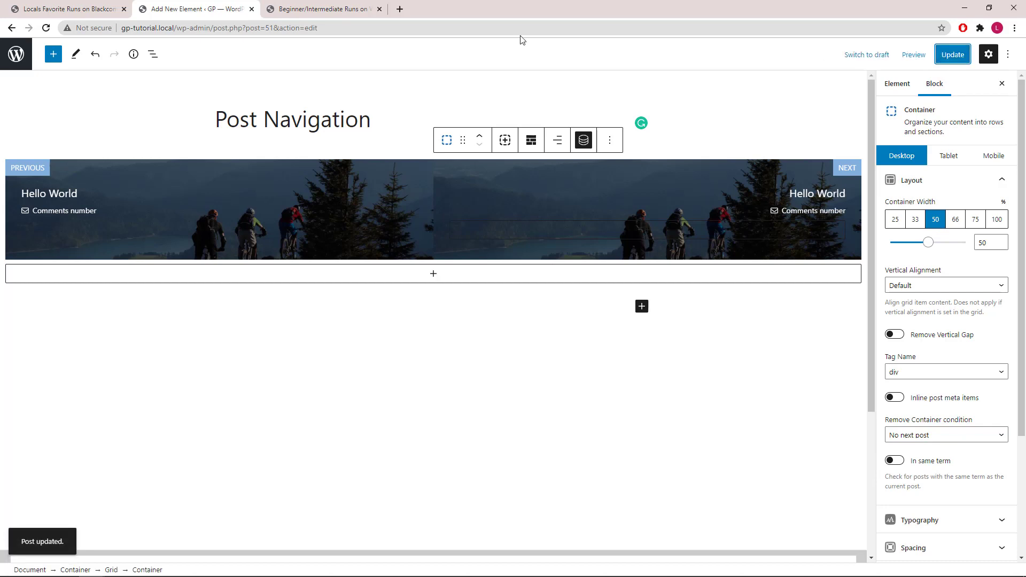
left_click(339, 12)
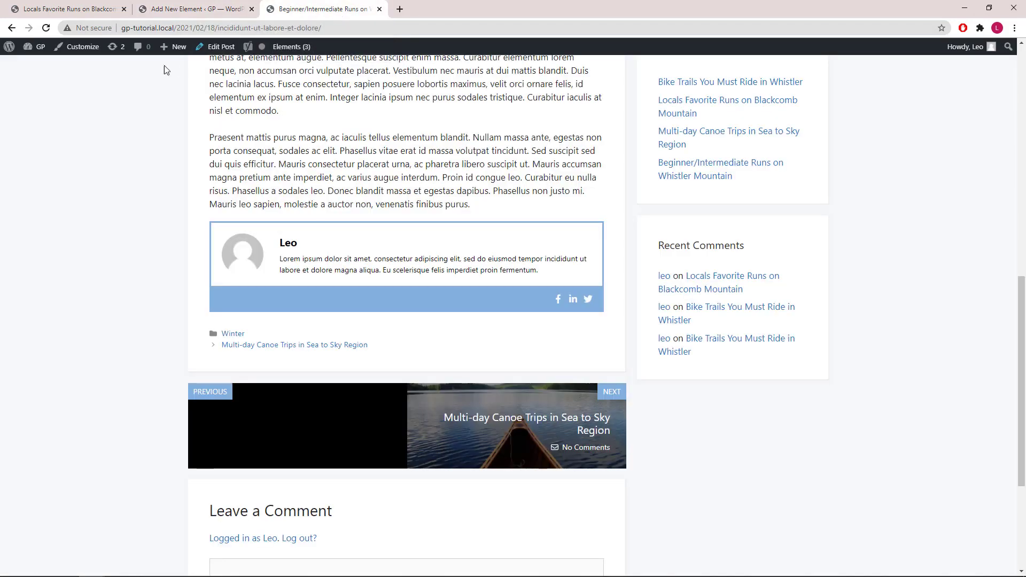
left_click(46, 28)
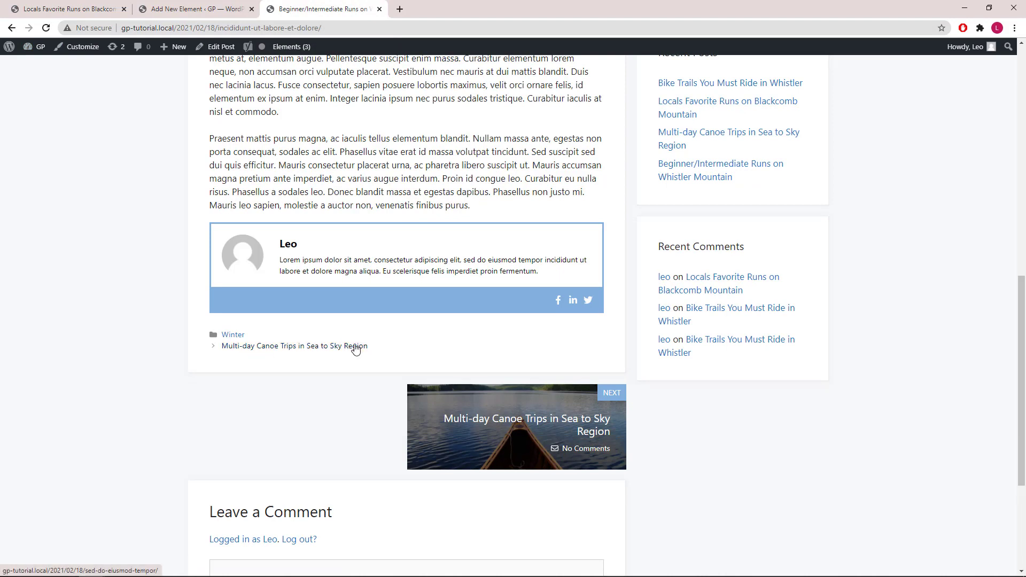
Disable default post navigation, hook the element After content, update, and reload the post
left_click(210, 9)
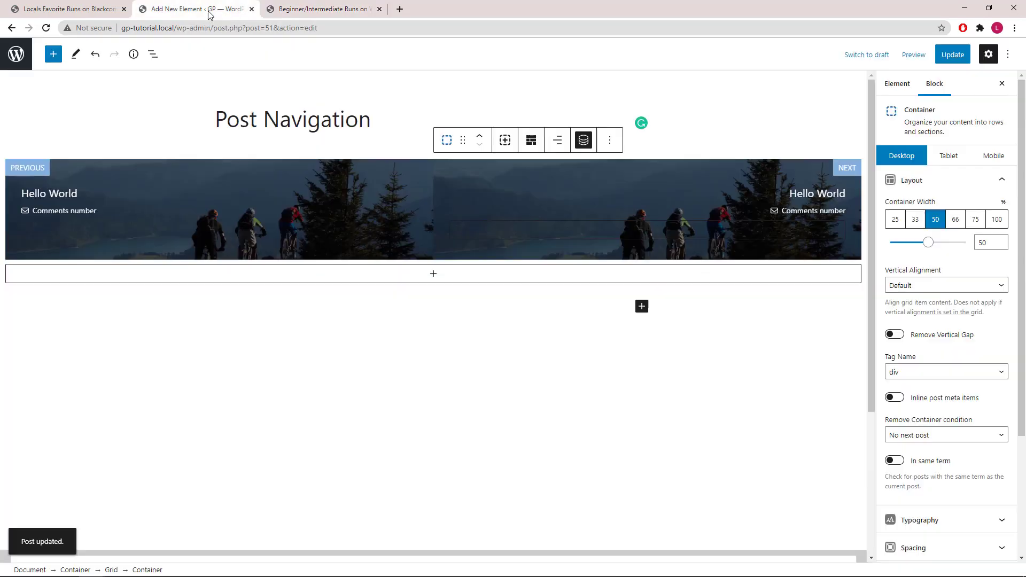
left_click(890, 90)
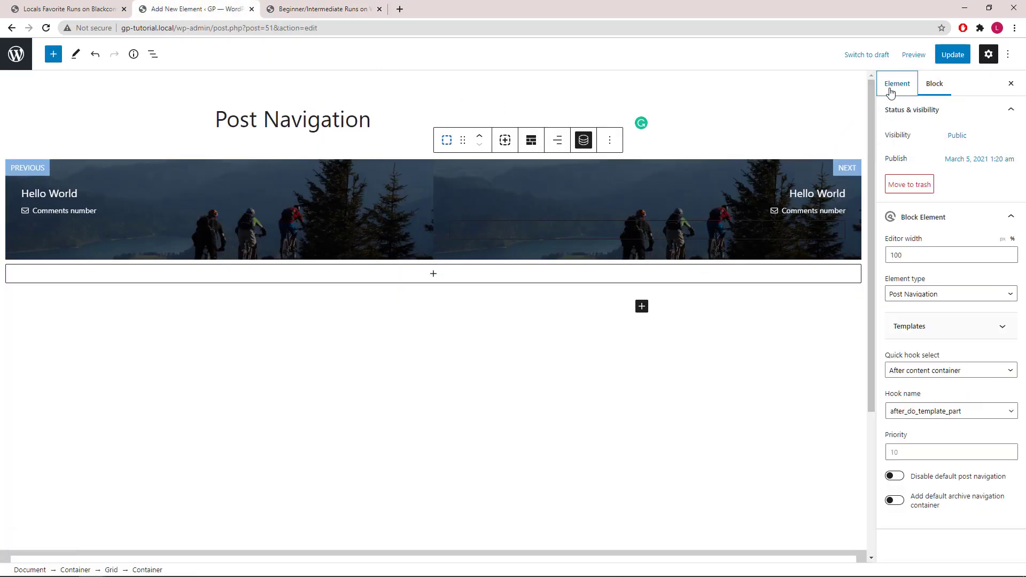
left_click(896, 477)
left_click(919, 377)
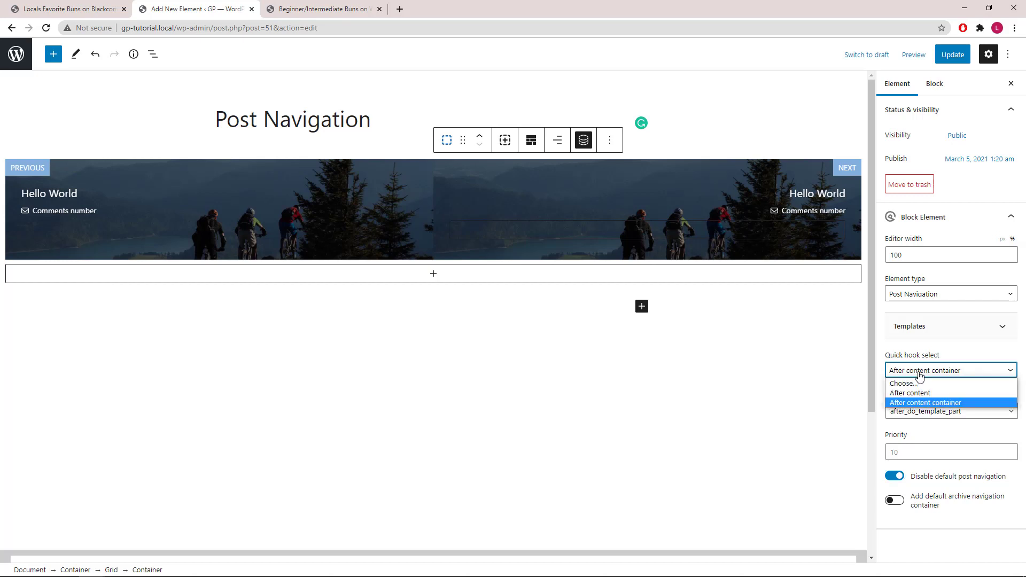
left_click(920, 396)
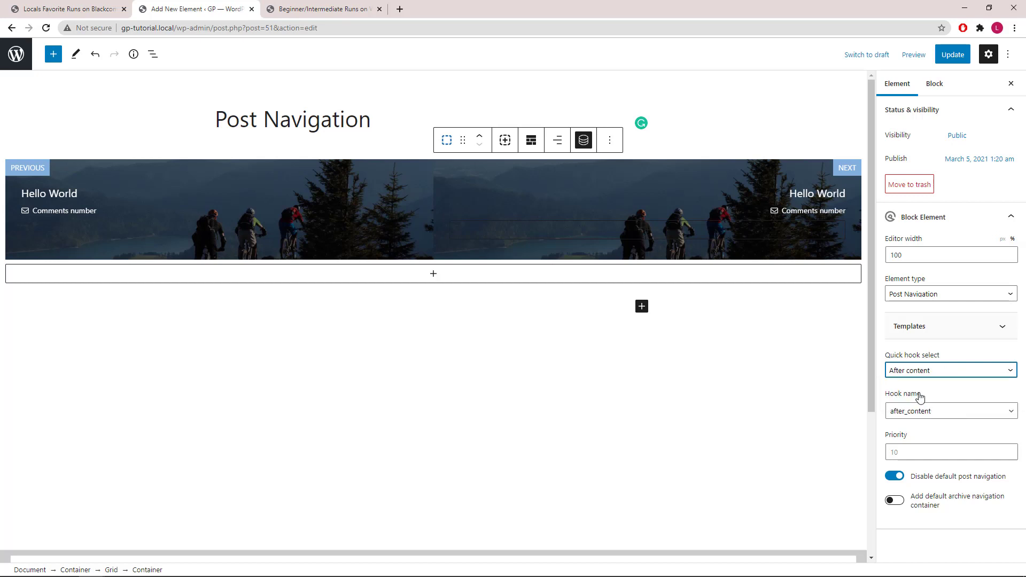
left_click(949, 61)
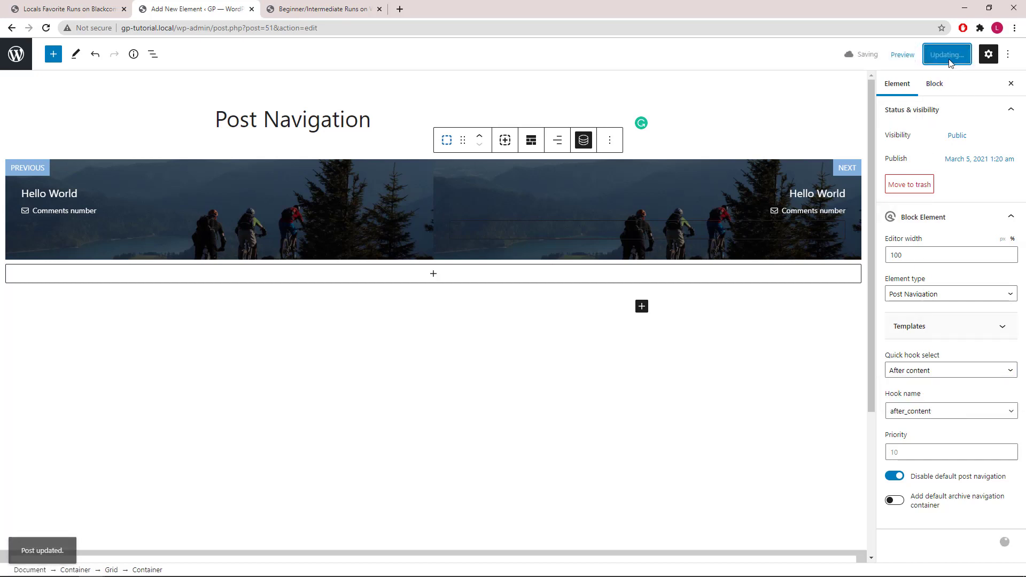
left_click(320, 10)
left_click(46, 28)
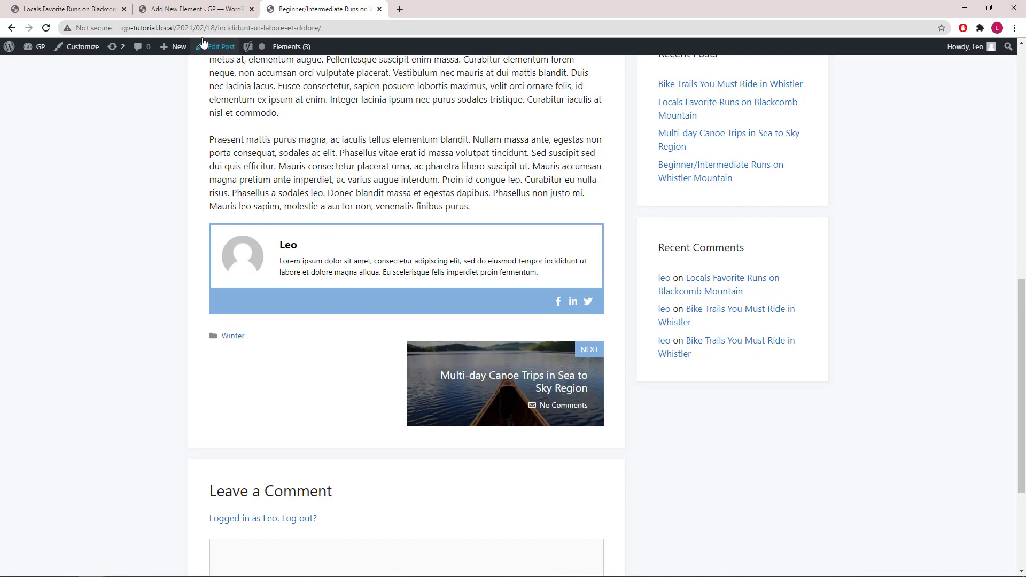
Hook the element After content container, enable the archive navigation container, update, and preview
left_click(207, 11)
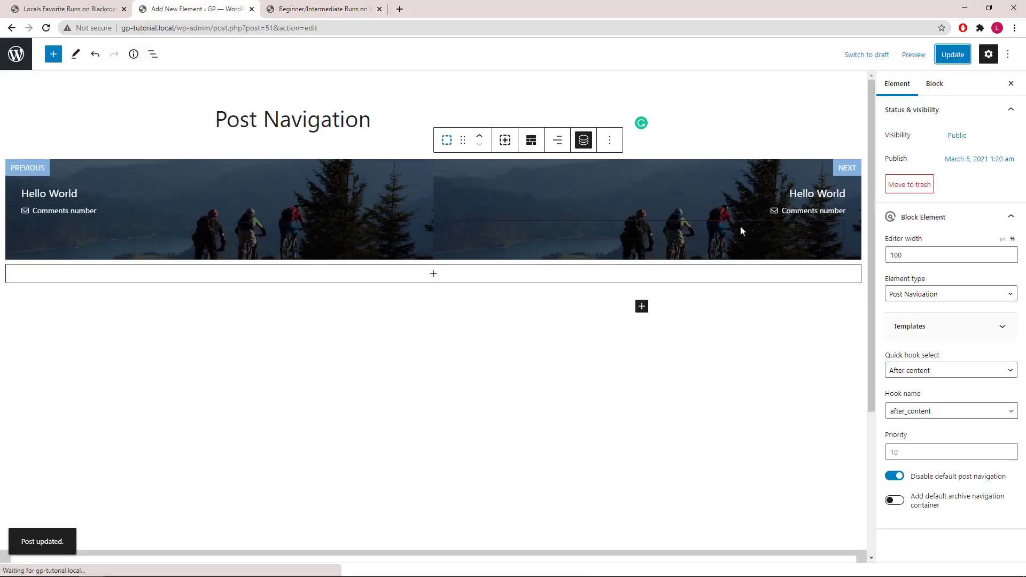
left_click(911, 370)
left_click(913, 402)
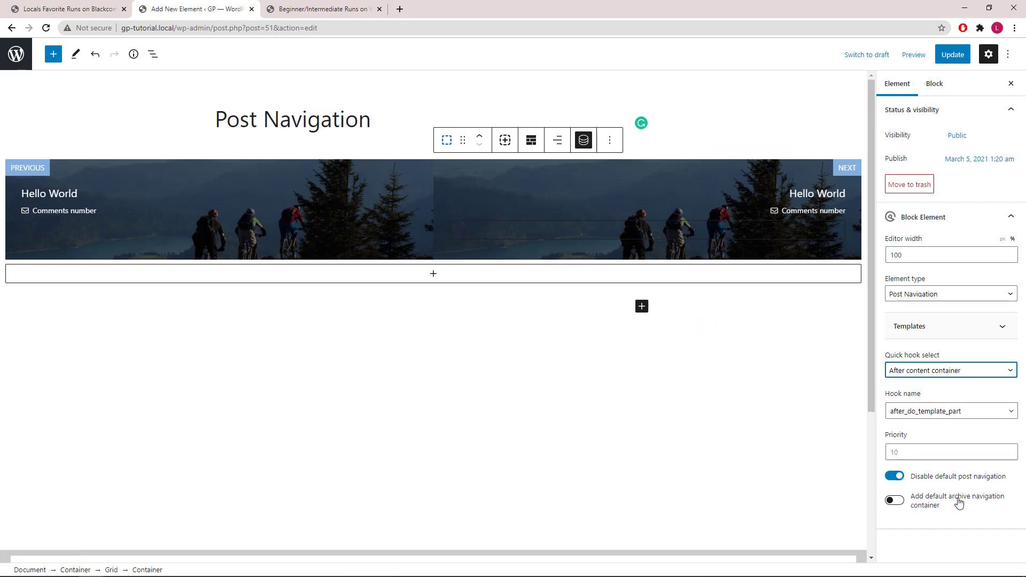
left_click(895, 501)
left_click(953, 54)
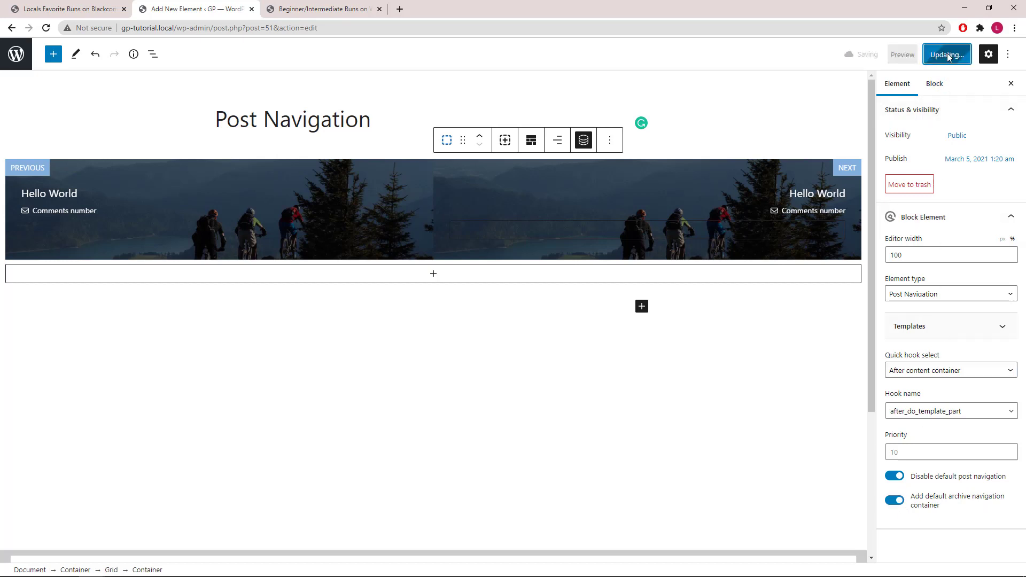
left_click(321, 10)
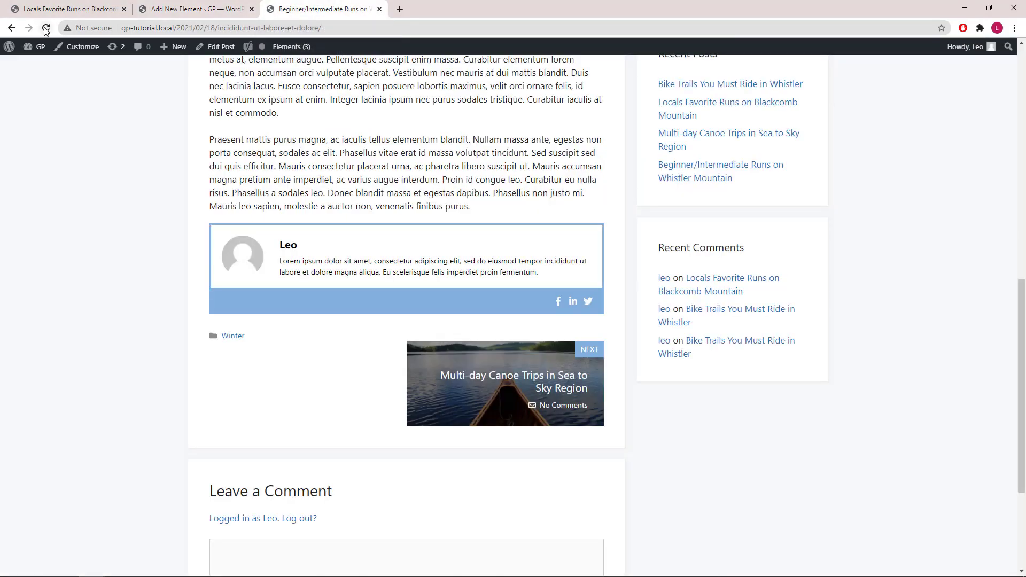
key("F5")
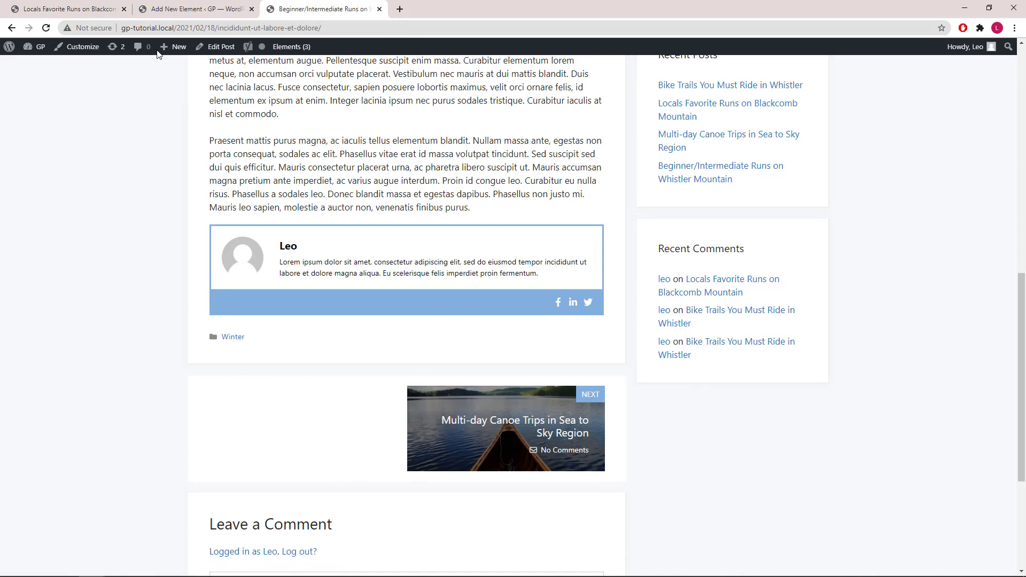
Turn the archive navigation container toggle back off and update the element
left_click(193, 9)
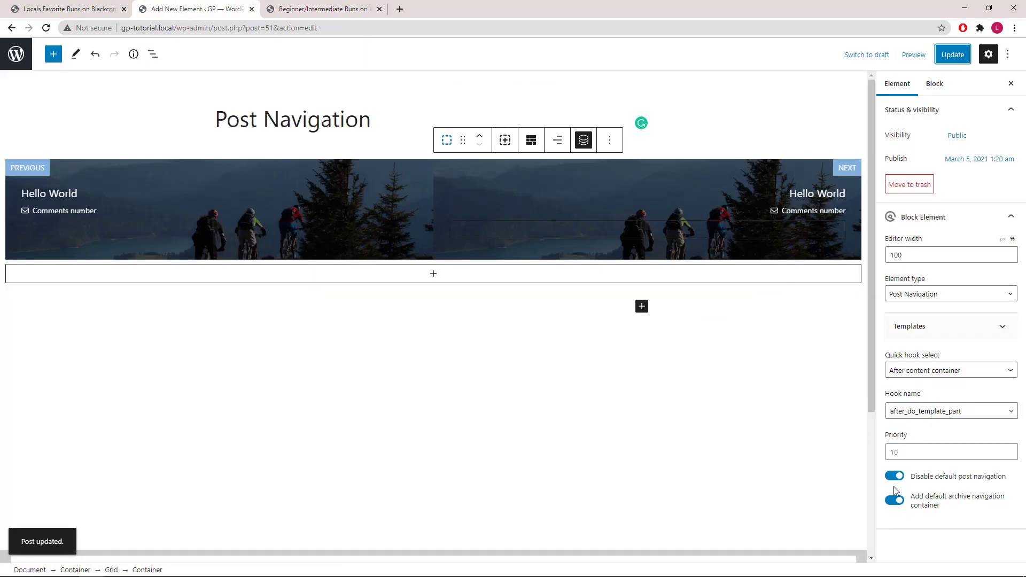
left_click(895, 501)
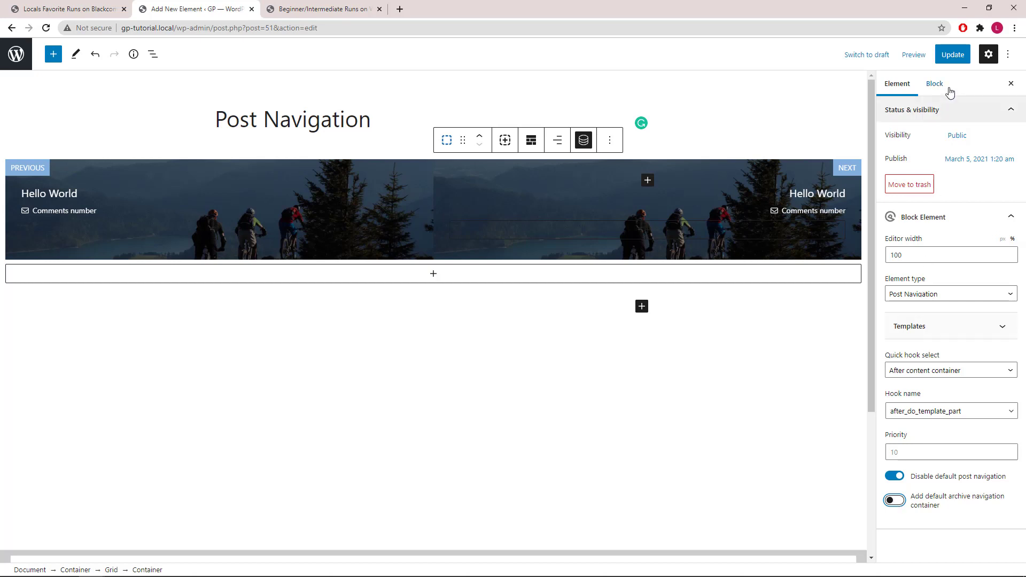
left_click(952, 54)
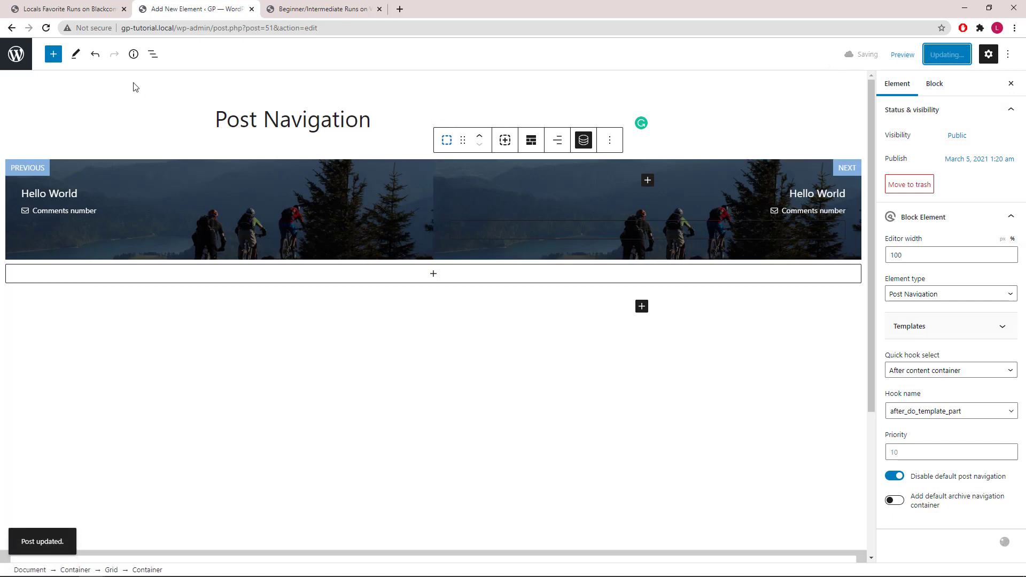
Activate the GenerateBlocks Pro plugin from the admin Plugins page
middle_click(16, 54)
left_click(424, 9)
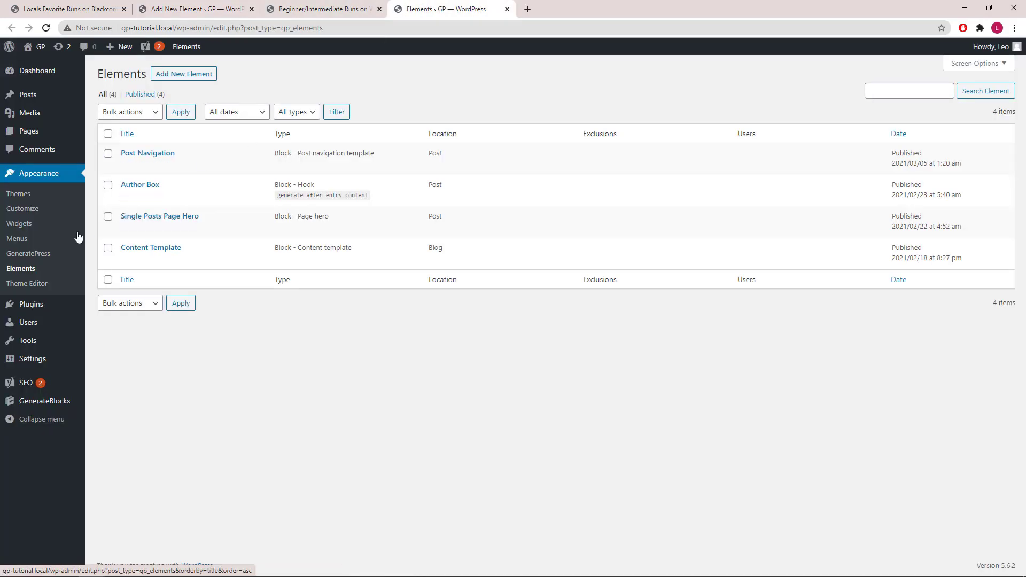
mouse_move(44, 309)
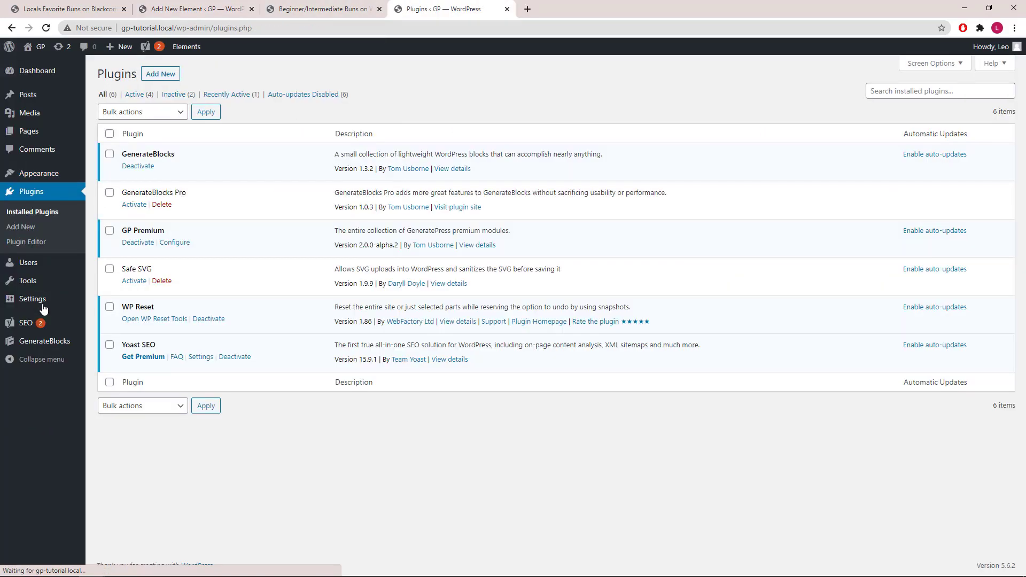
left_click(137, 208)
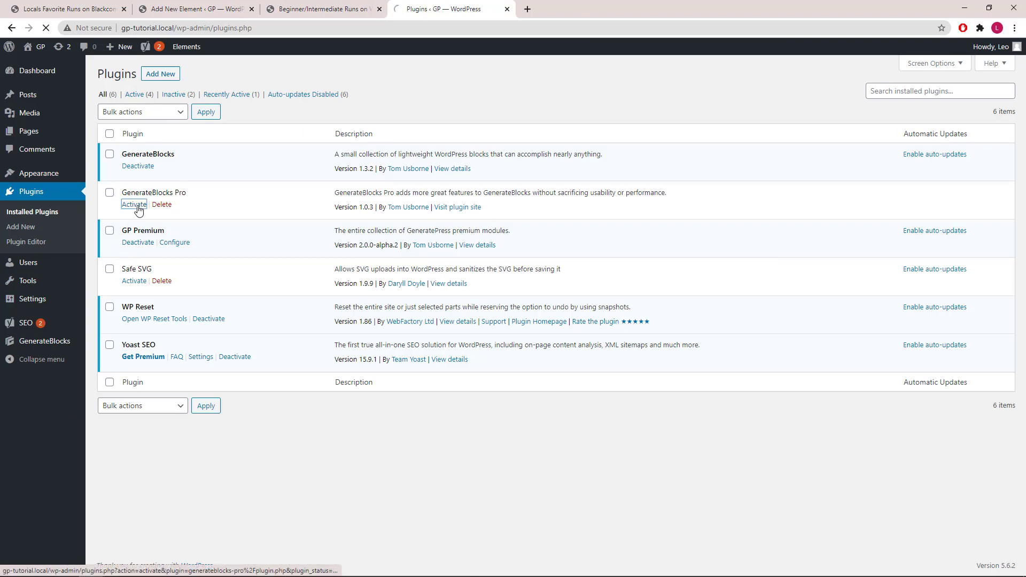
left_click(196, 5)
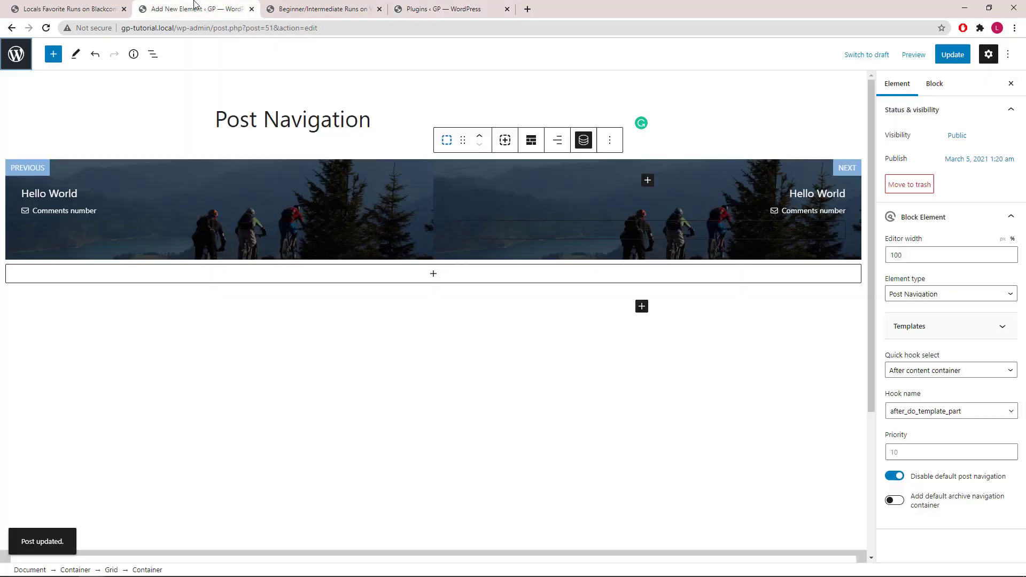
Reload the element editor and select the outer Container block in List View
right_click(168, 323)
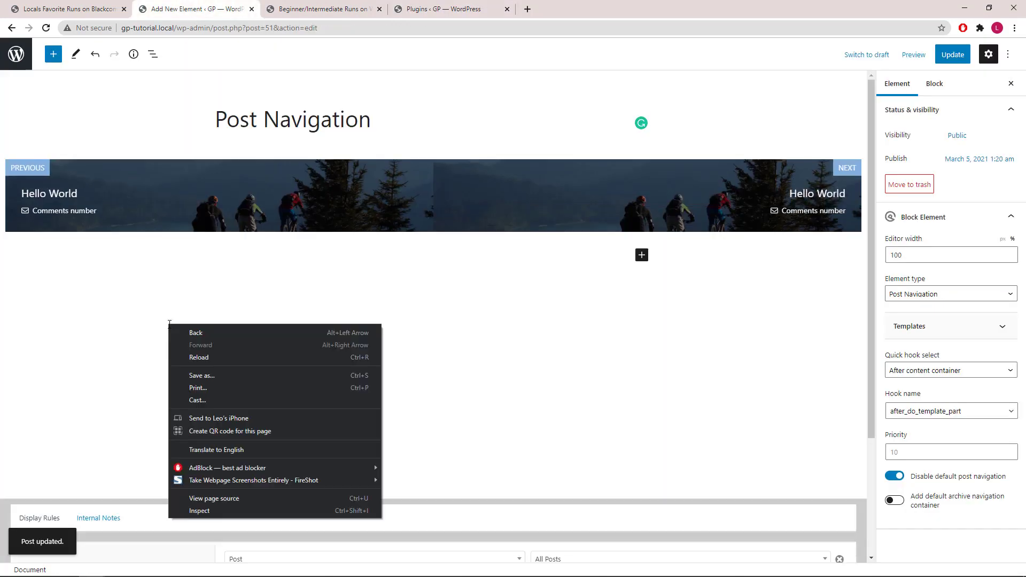
left_click(209, 361)
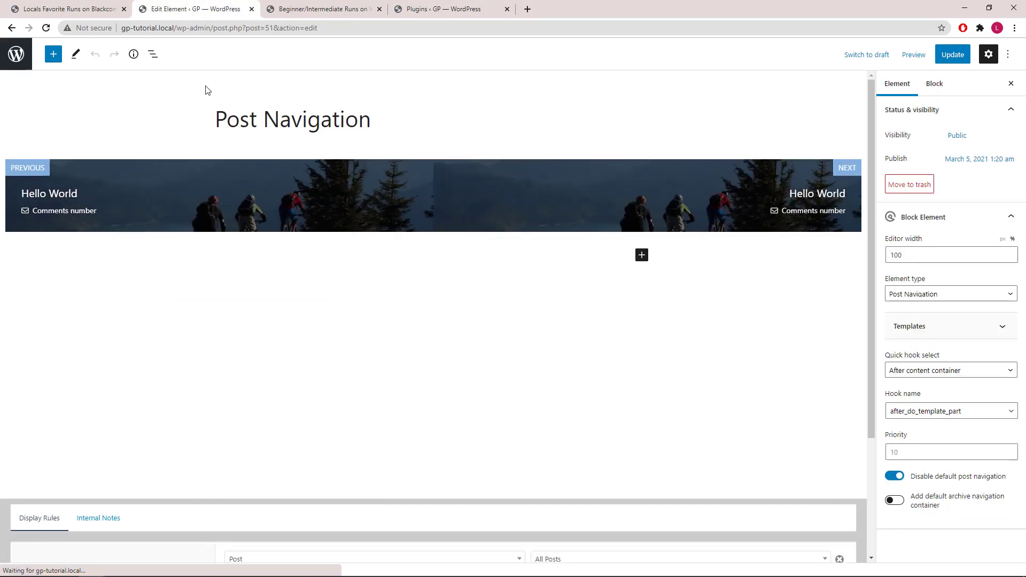
left_click(154, 58)
left_click(182, 110)
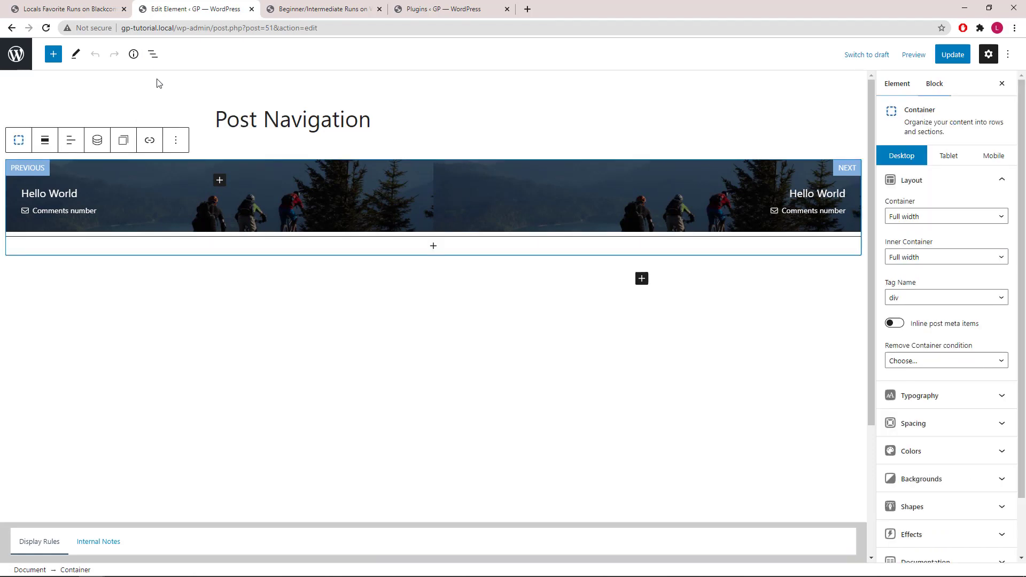
Give the Previous container a dynamic link to the previous post
left_click(153, 55)
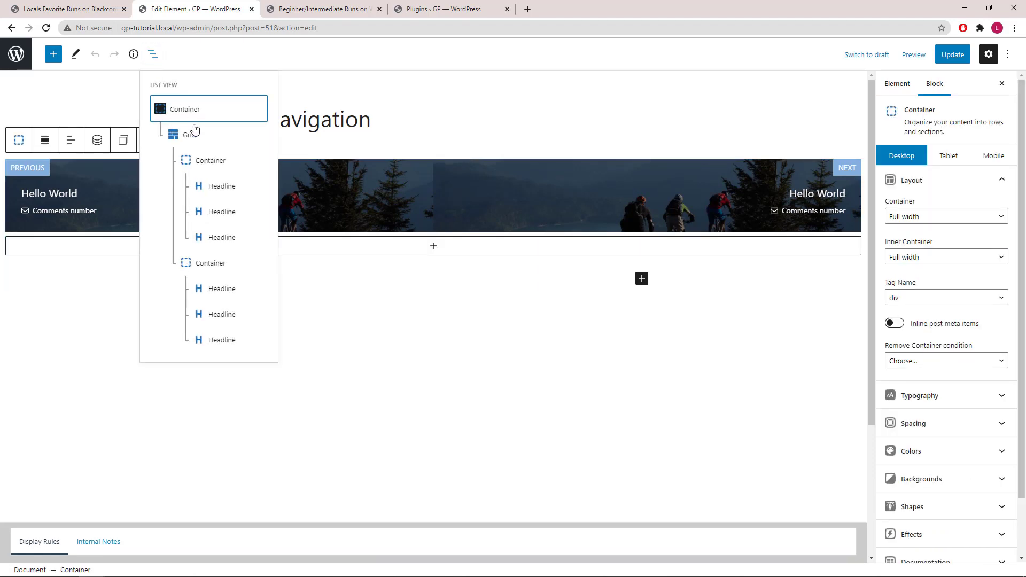
left_click(211, 162)
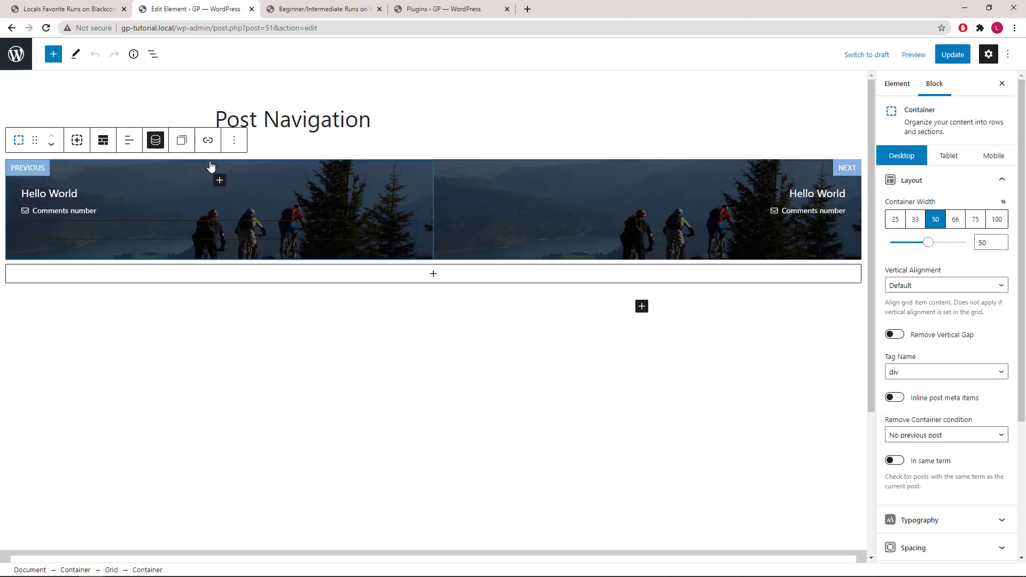
left_click(155, 142)
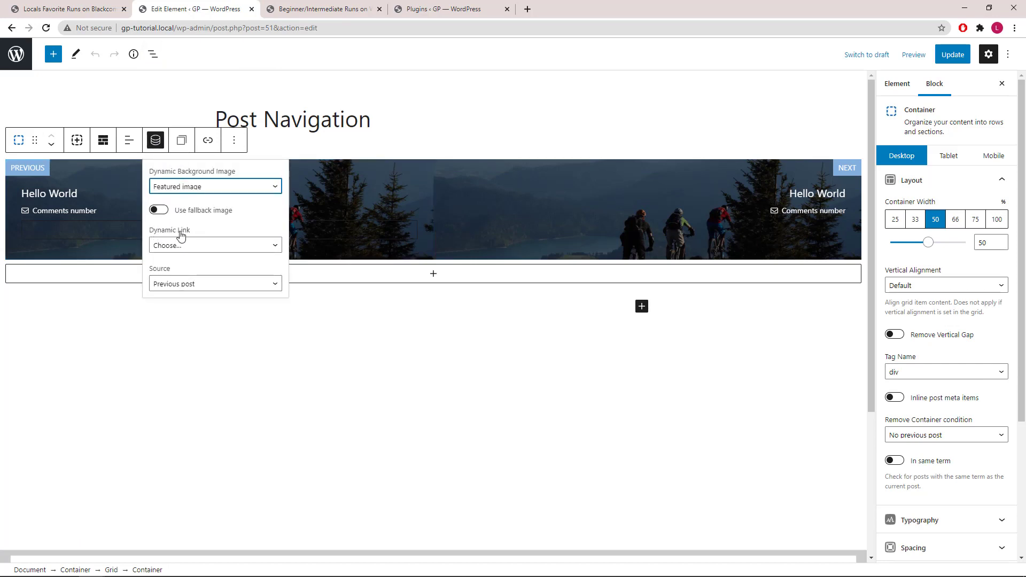
left_click(240, 245)
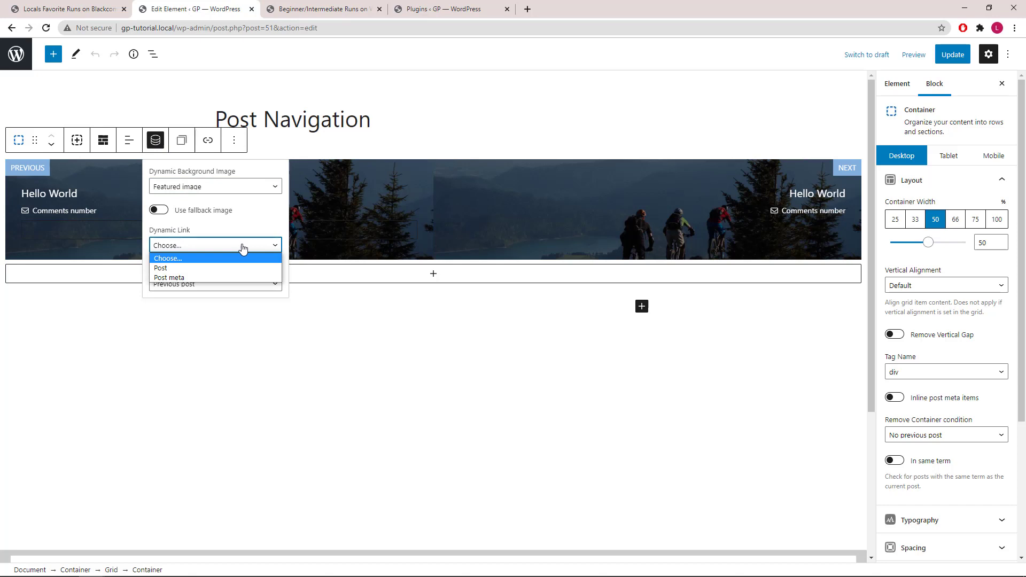
left_click(238, 269)
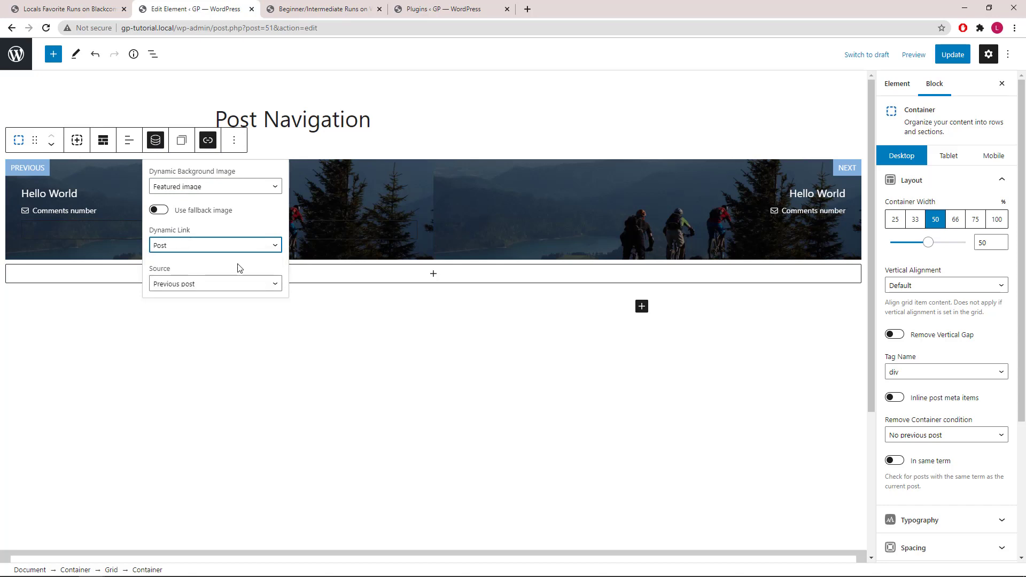
left_click(154, 141)
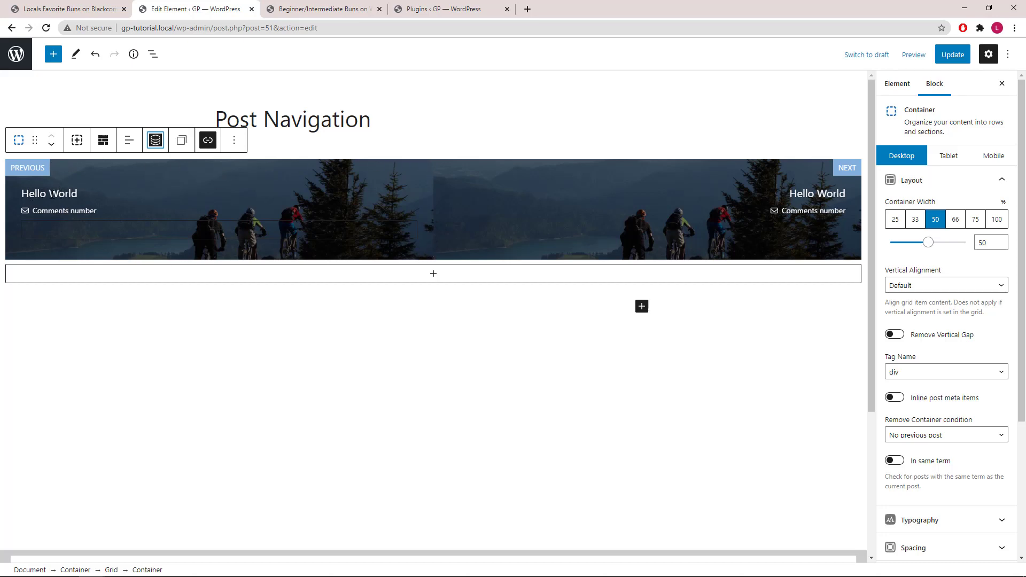
Give the Next container a dynamic link to the next post
left_click(153, 54)
left_click(215, 267)
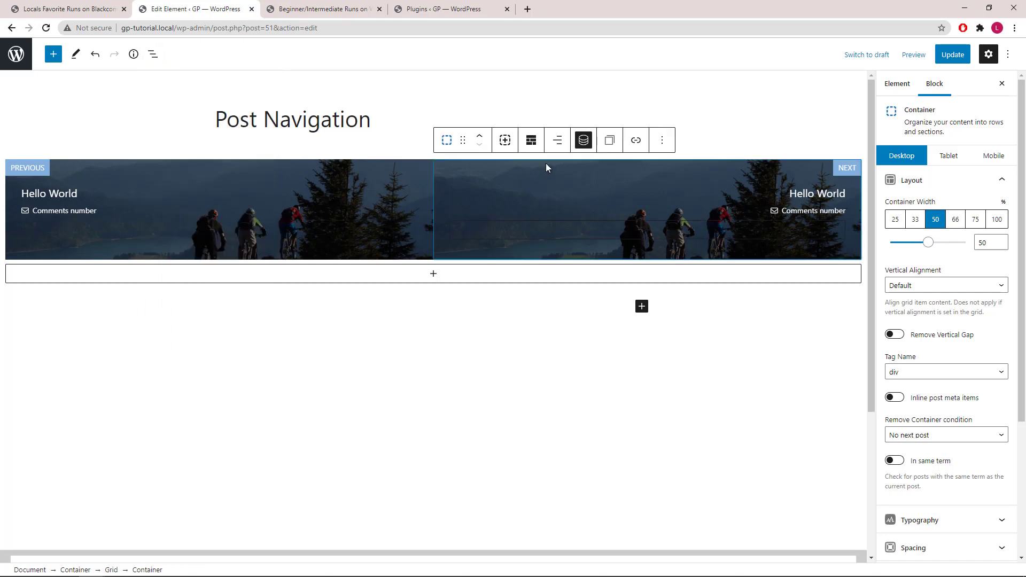
left_click(585, 143)
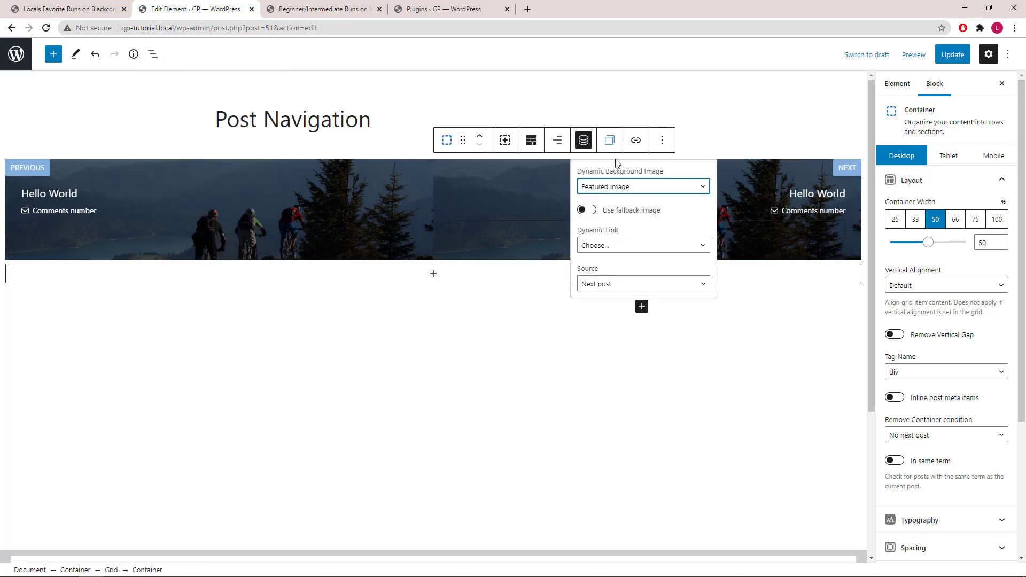
left_click(653, 246)
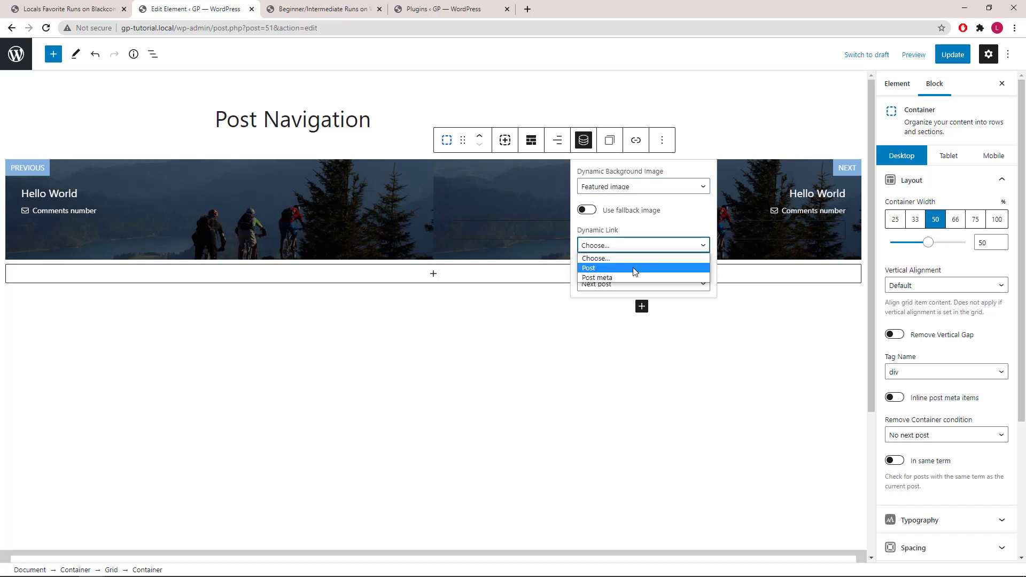
left_click(633, 269)
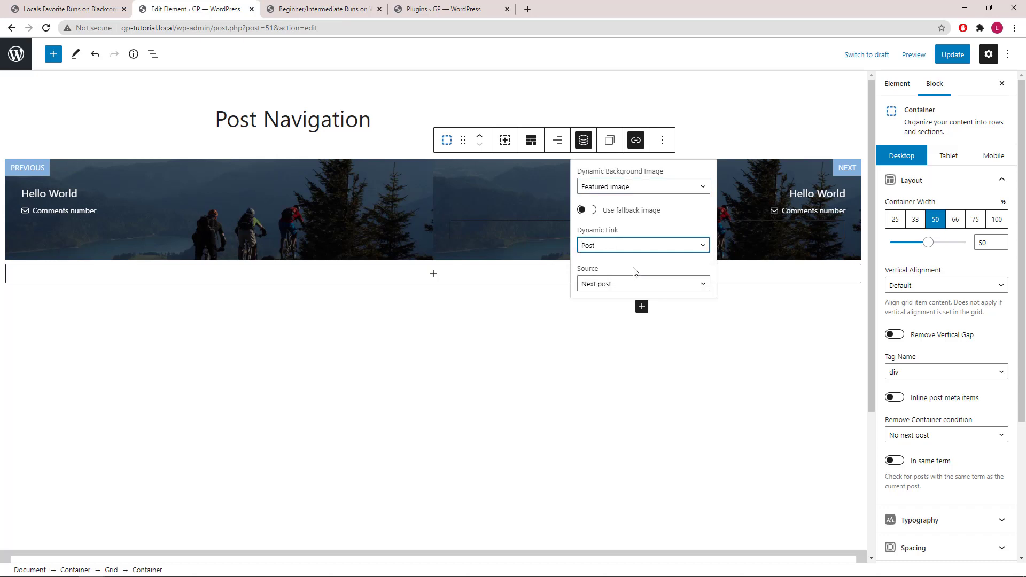
left_click(584, 143)
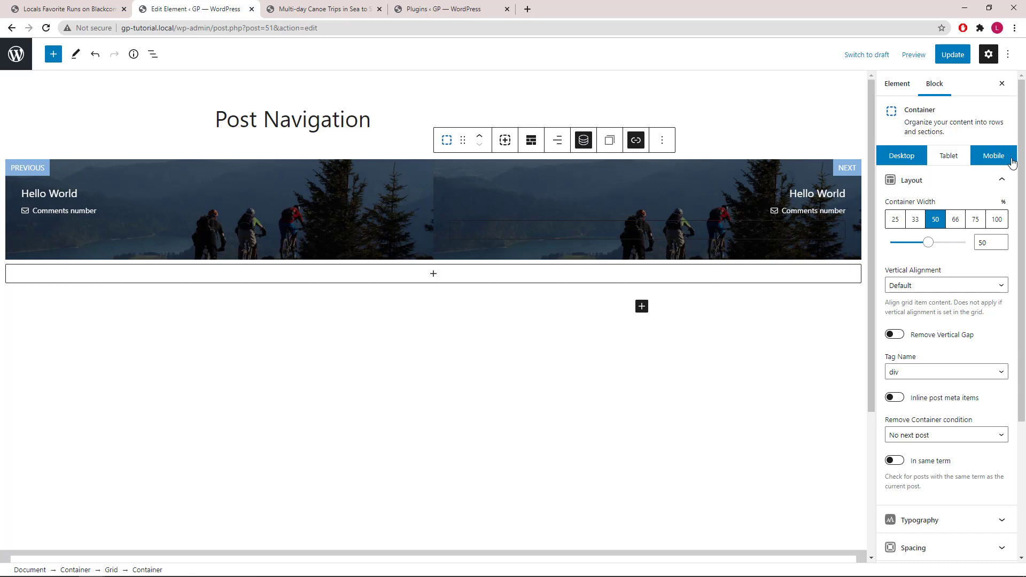
Add a hover Scale transform of 1.05 with a transition to the Next container
left_click_drag(1022, 167, 1023, 297)
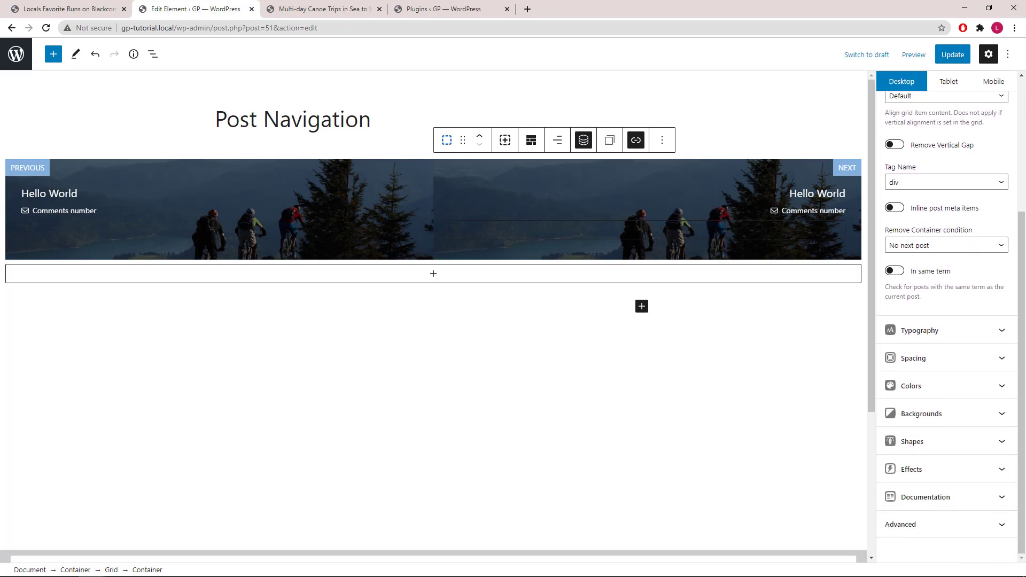
left_click(1001, 473)
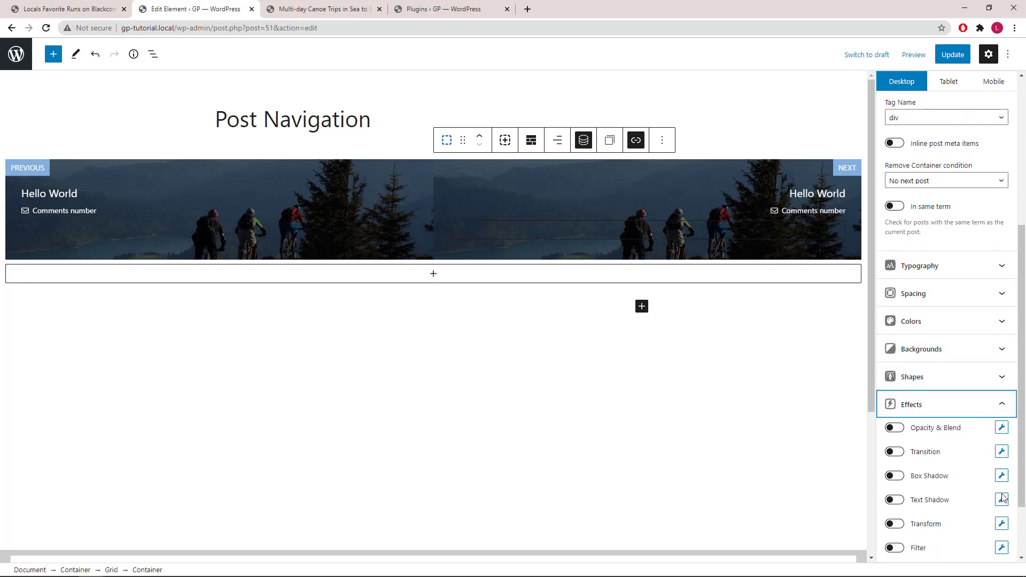
left_click(1002, 525)
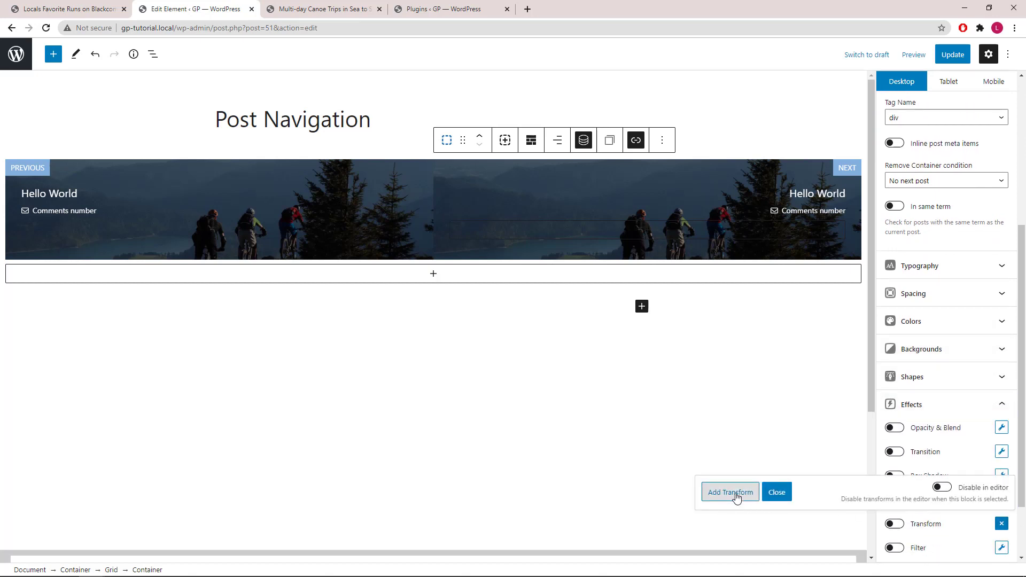
left_click(732, 493)
left_click(876, 433)
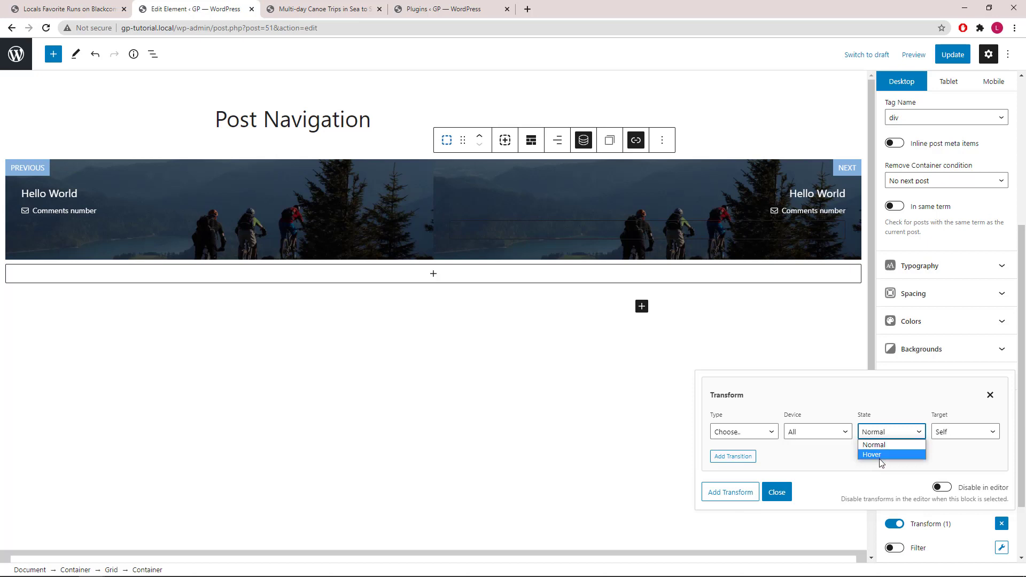
left_click(881, 454)
left_click(770, 436)
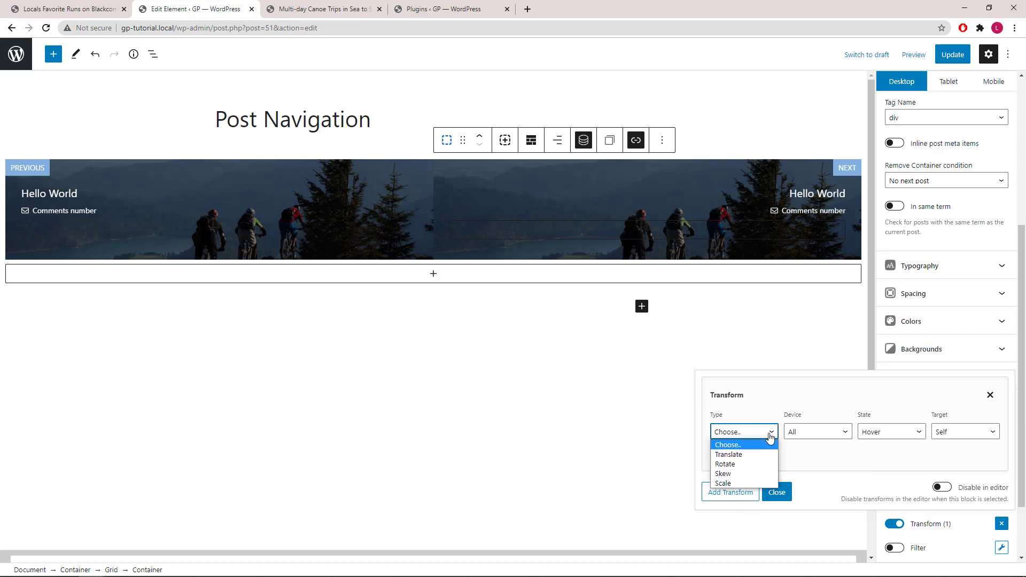
left_click(752, 480)
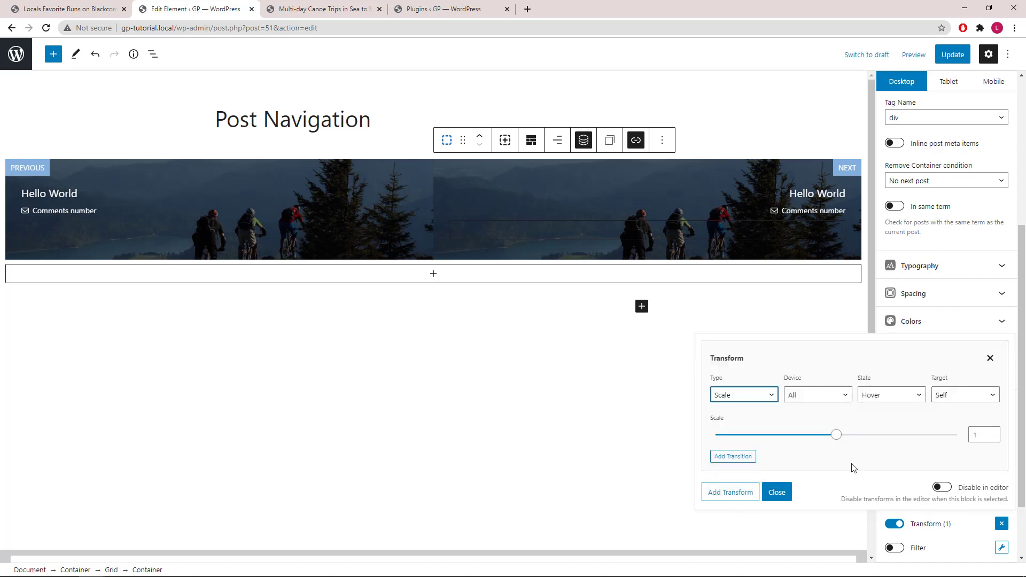
left_click(966, 435)
type(".05")
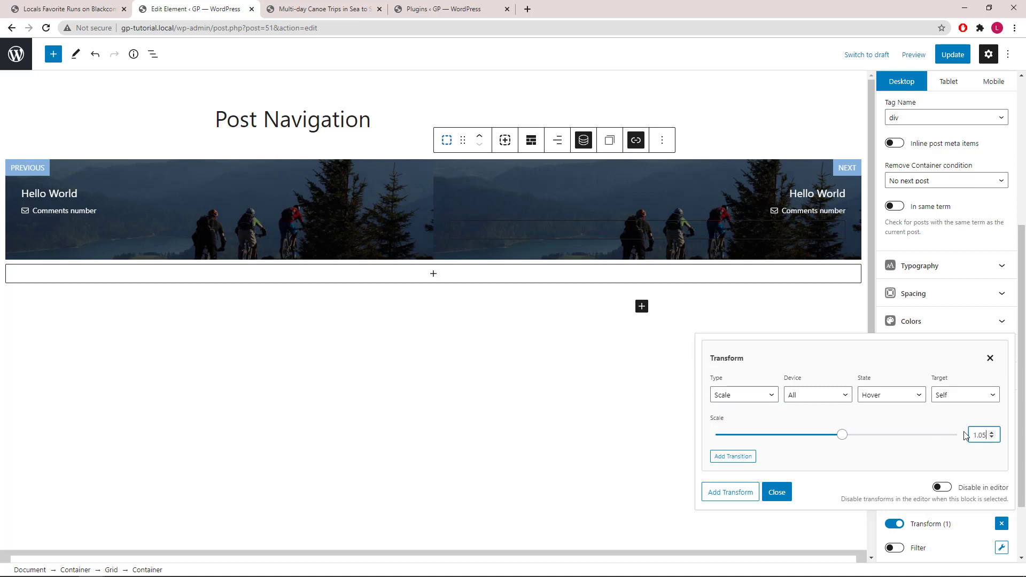
left_click(738, 458)
left_click(776, 492)
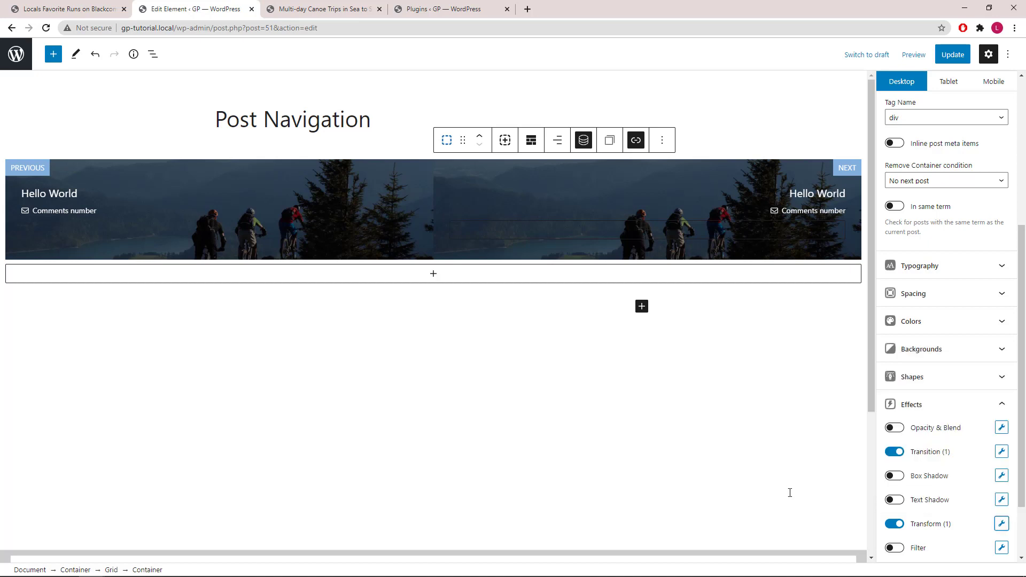
Add a box shadow to the Next container that shows only on hover
left_click(1001, 475)
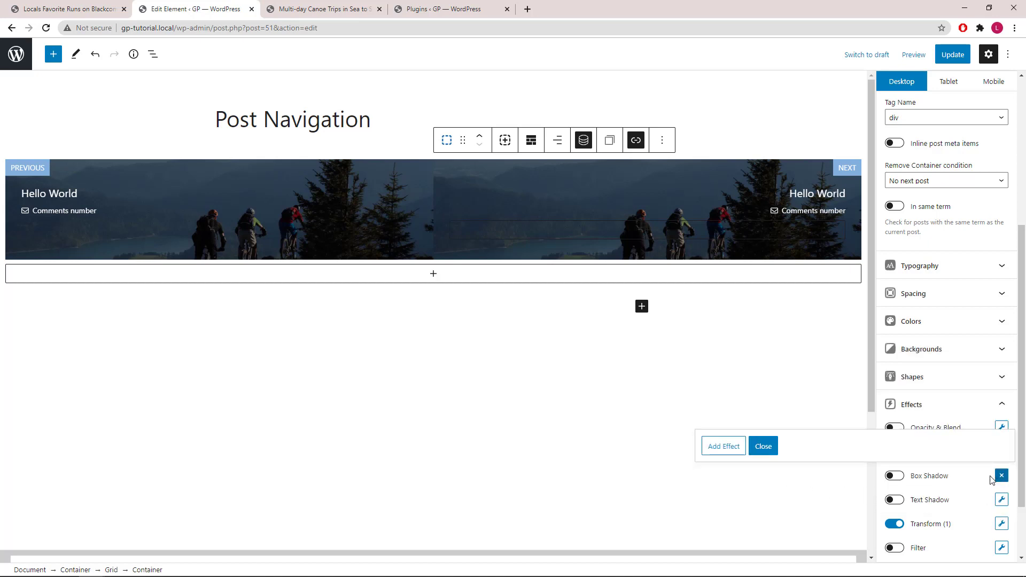
left_click(730, 449)
left_click(861, 325)
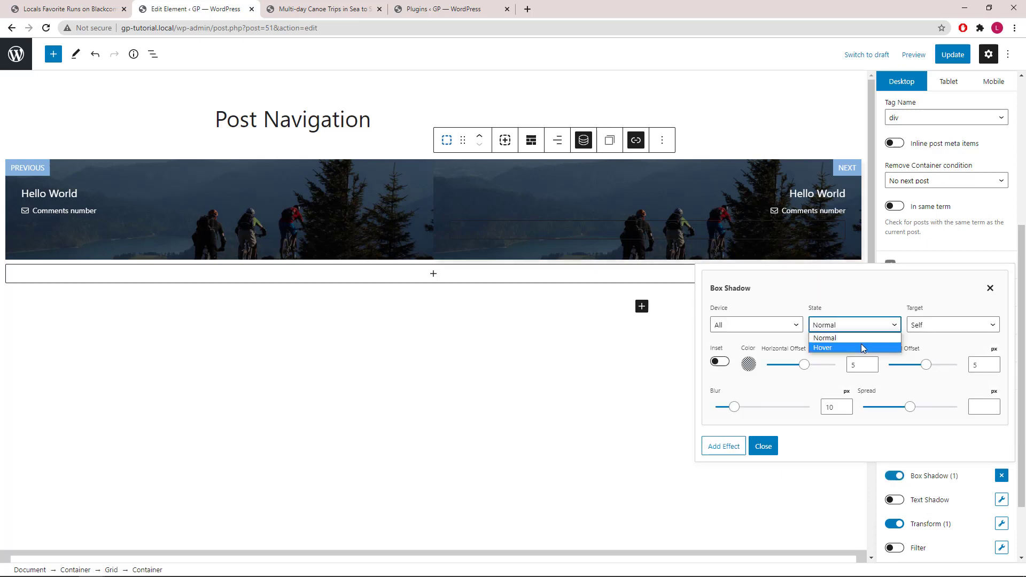
left_click(861, 345)
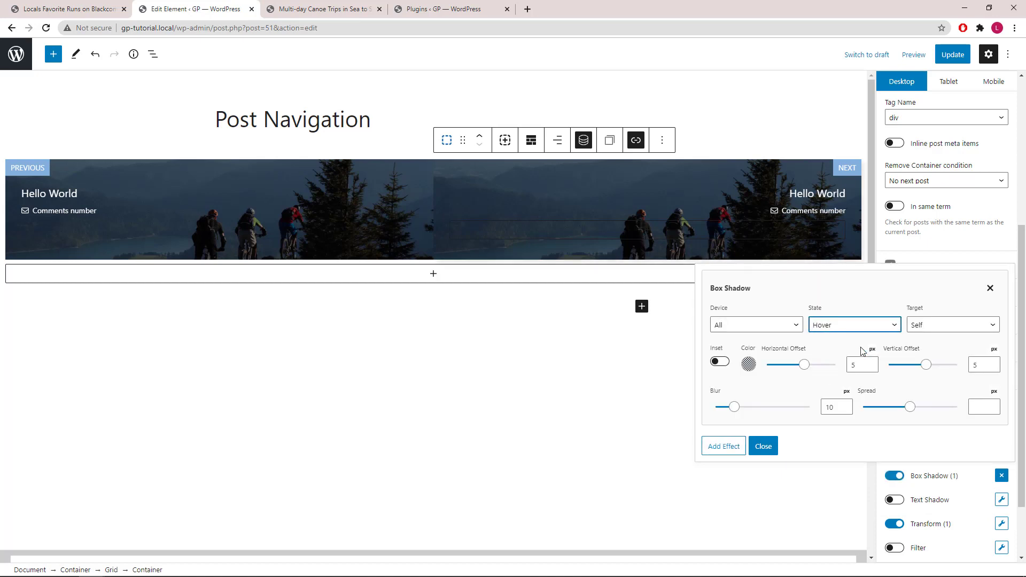
left_click(763, 448)
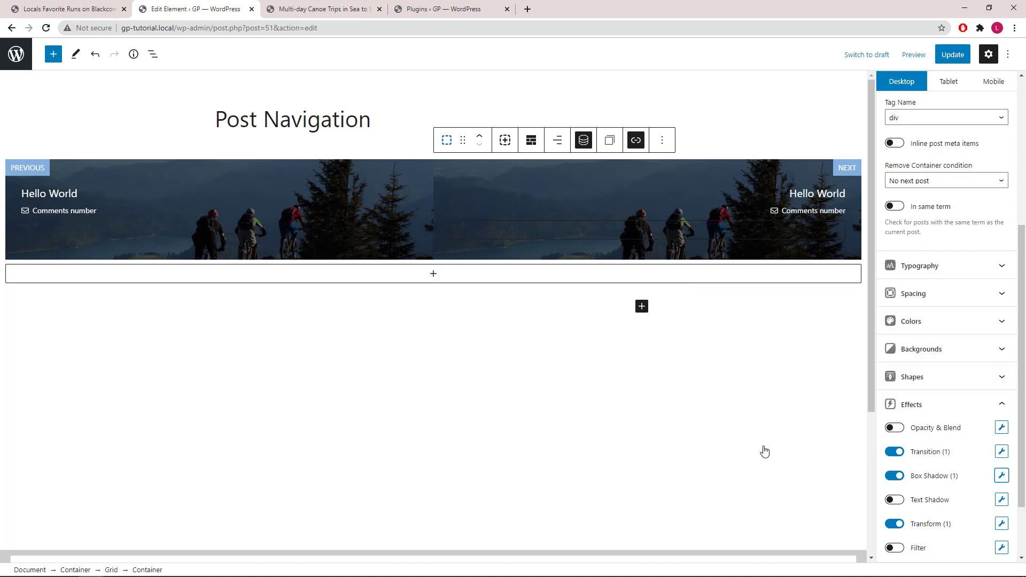
Give the Previous container a hover Scale transform of 1.05 with a transition
left_click(153, 54)
left_click(210, 169)
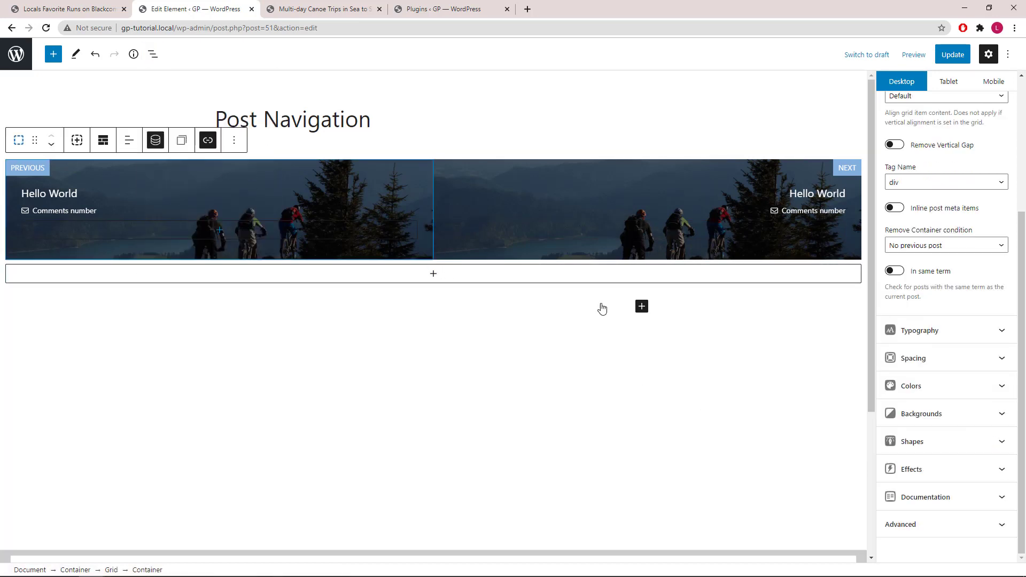
left_click(1001, 475)
left_click(1001, 524)
left_click(742, 496)
left_click(744, 432)
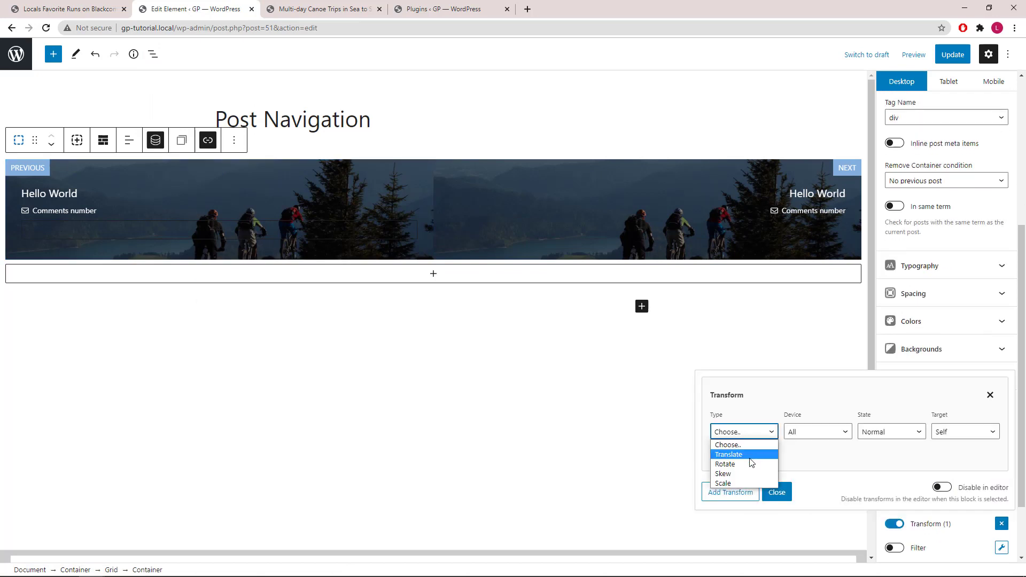
left_click(742, 473)
left_click(942, 395)
left_click(891, 395)
left_click(887, 418)
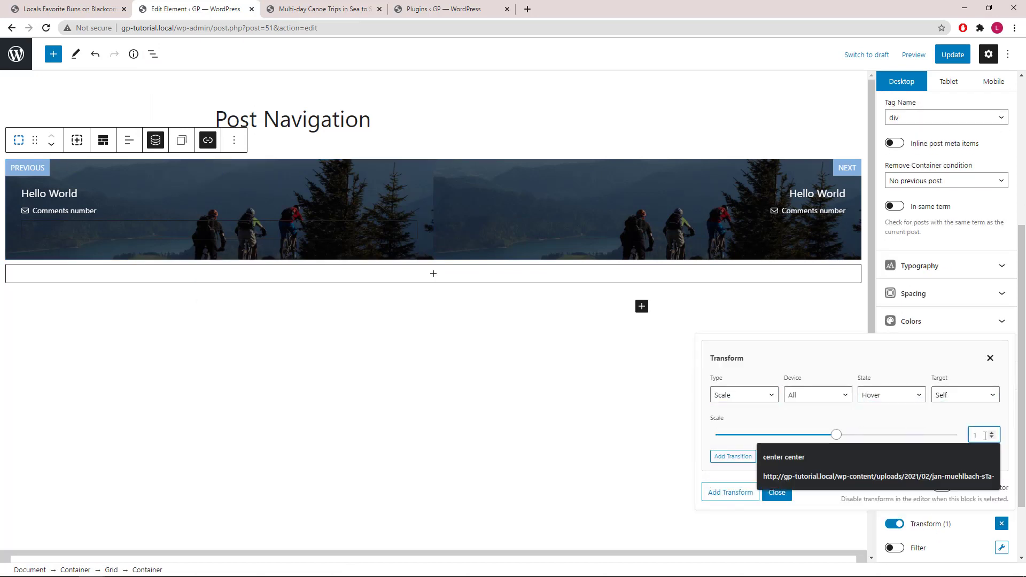
left_click(984, 436)
type("1.05")
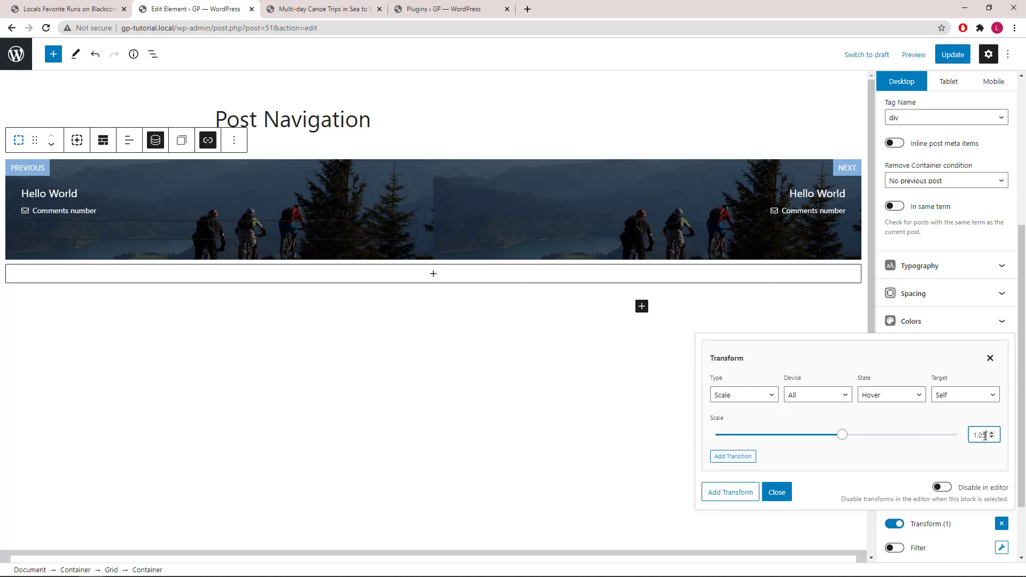
left_click(737, 458)
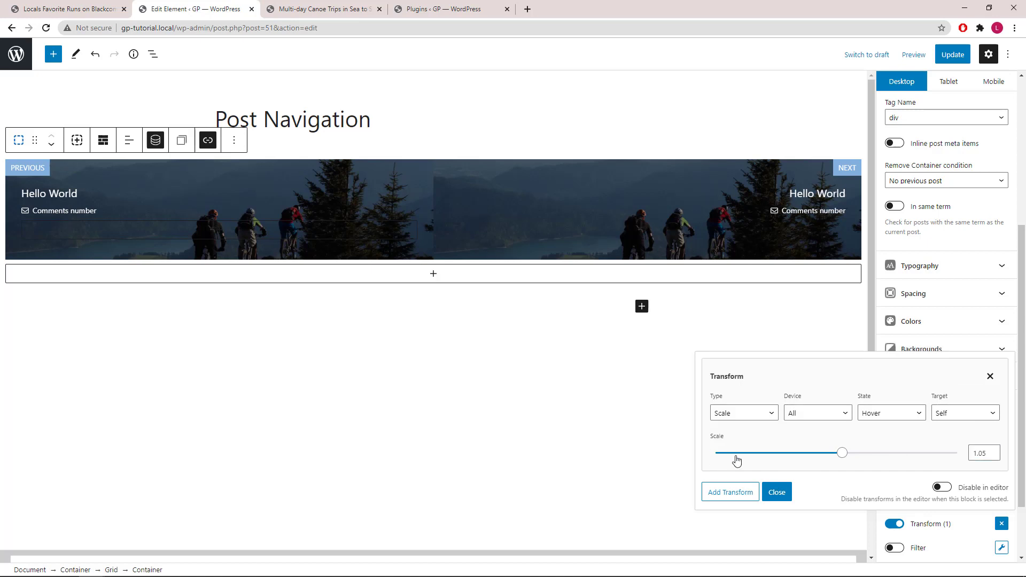
left_click(778, 493)
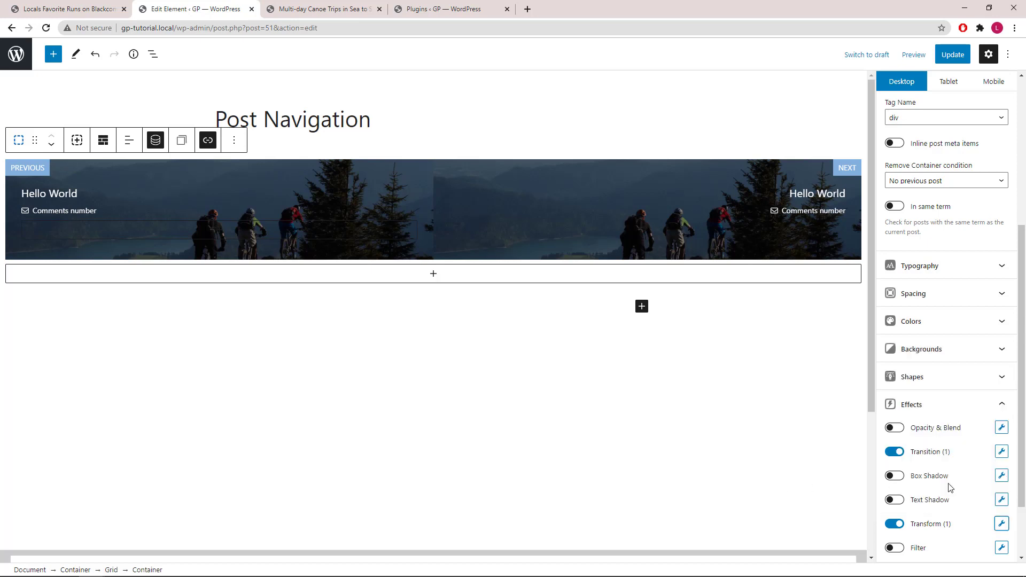
Add a box shadow to the Previous container that shows only on hover
left_click(1002, 478)
left_click(733, 449)
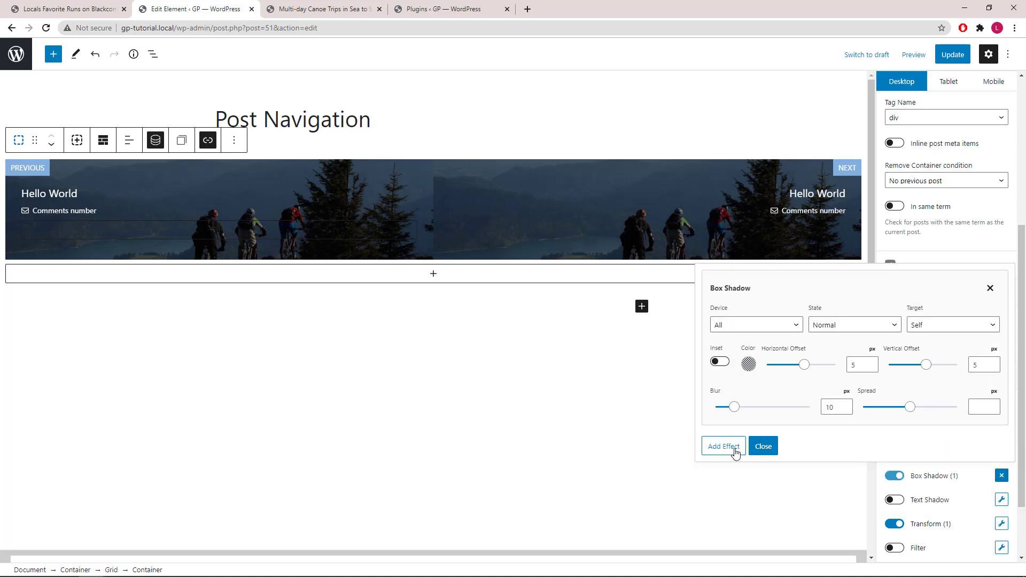
left_click(836, 334)
left_click(838, 345)
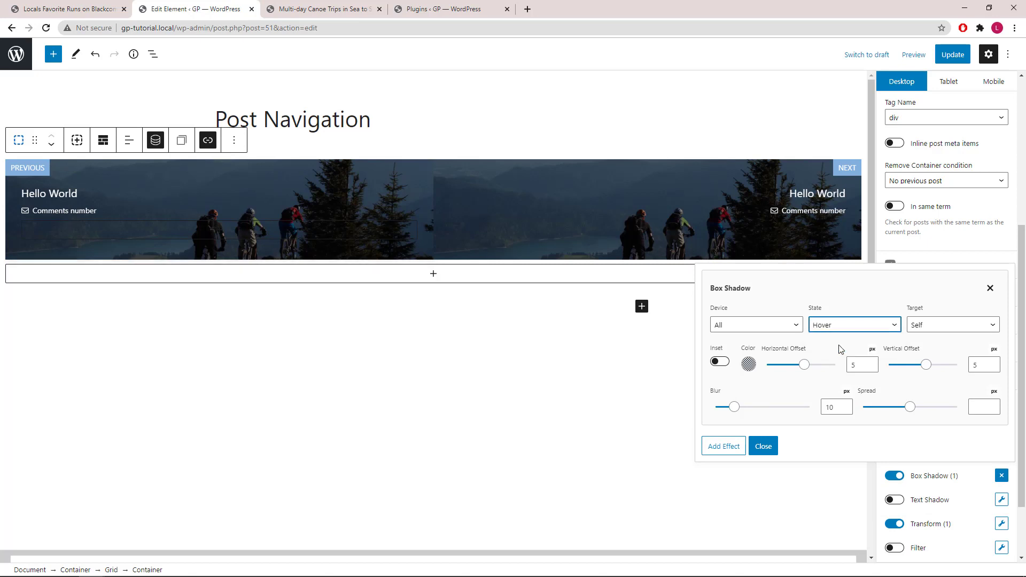
left_click(764, 446)
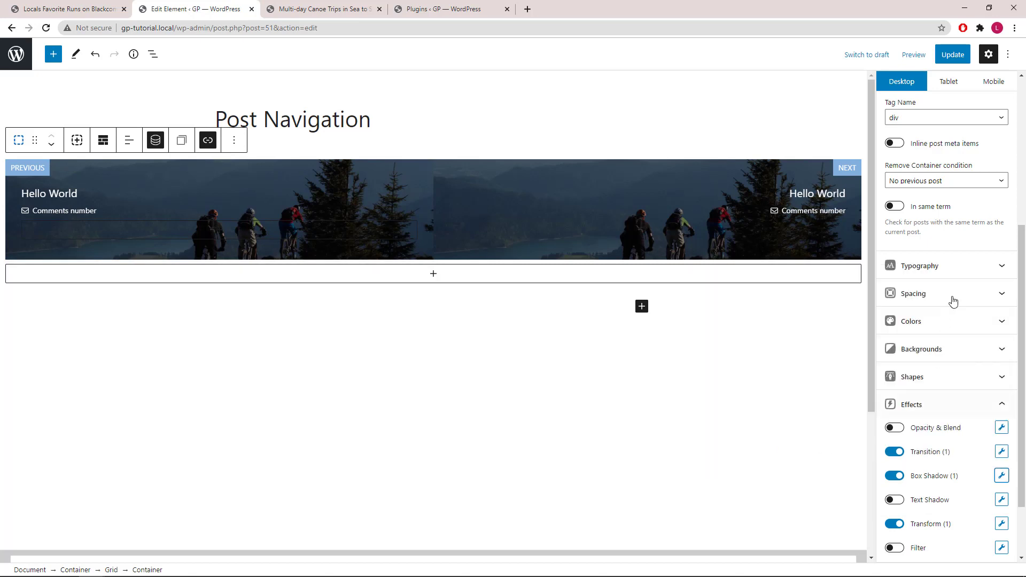
Update the Post Navigation element and reload the Multi-day Canoe Trips post to check the image cards
left_click(953, 55)
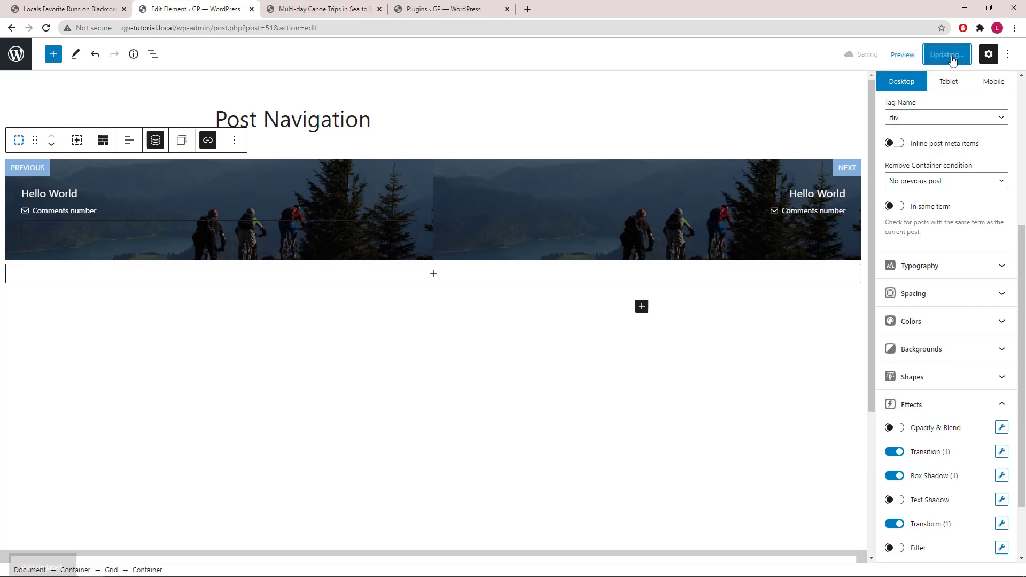
left_click(340, 9)
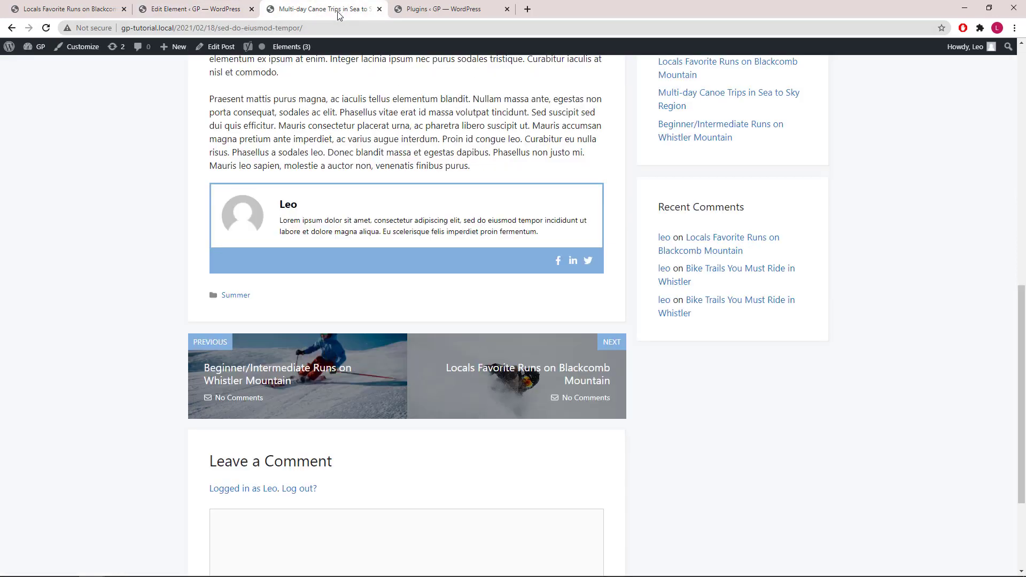
left_click(46, 28)
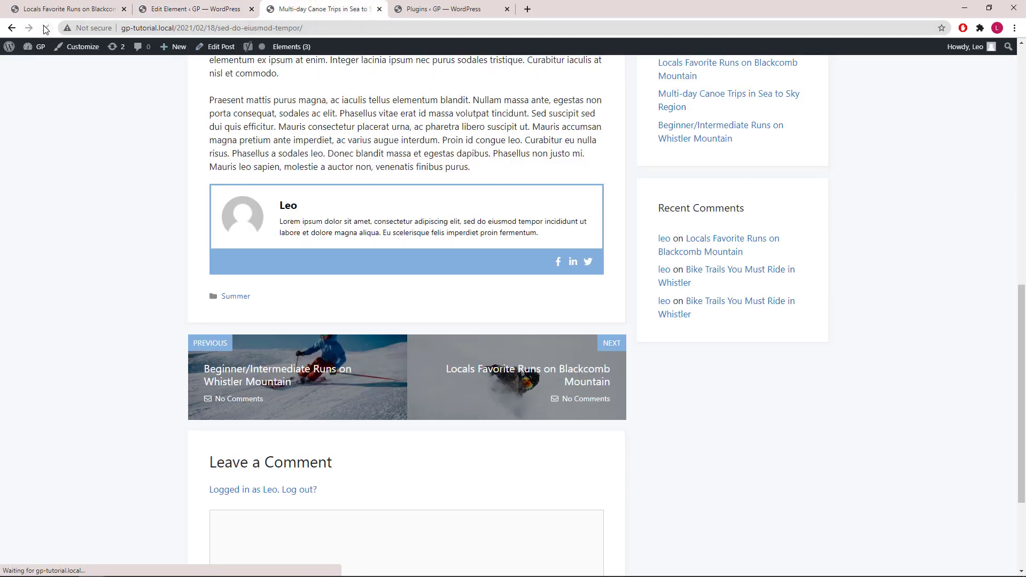